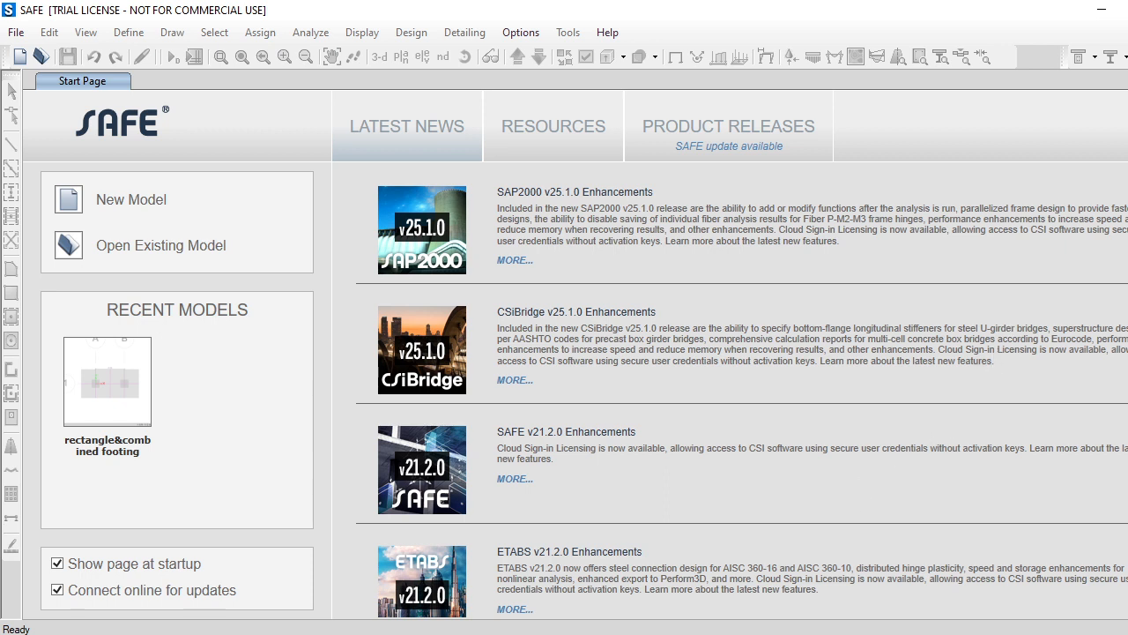
Step: Switch to the footing design PDF and read the design data, footing size calculation and subgrade modulus derivation
mouse_move(578, 633)
left_click(578, 612)
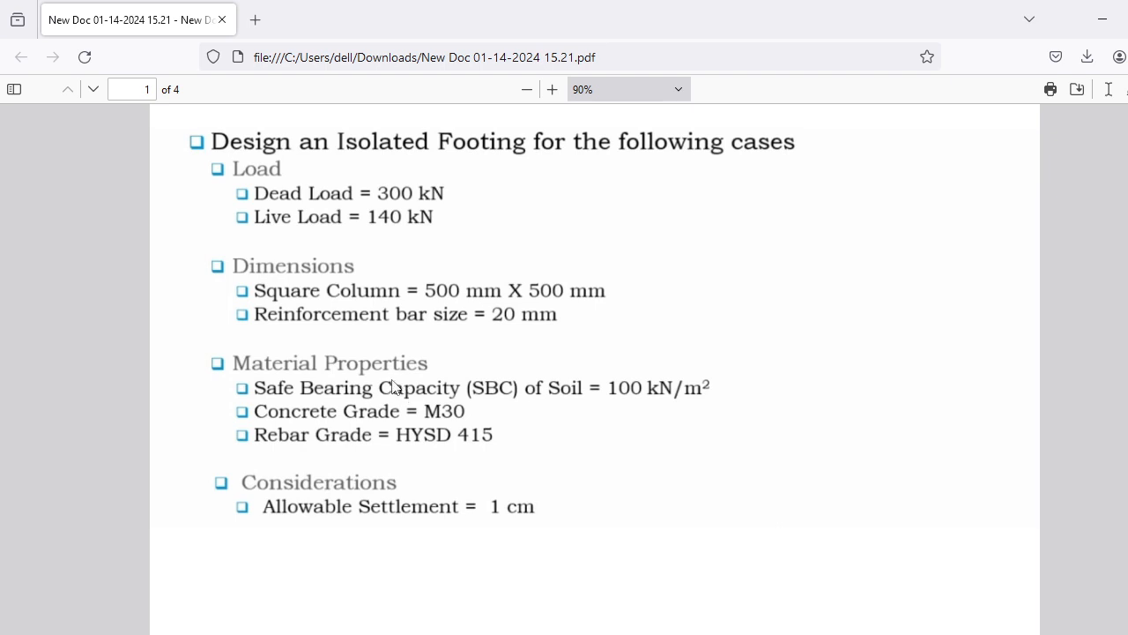
scroll(388, 379, "down", 10)
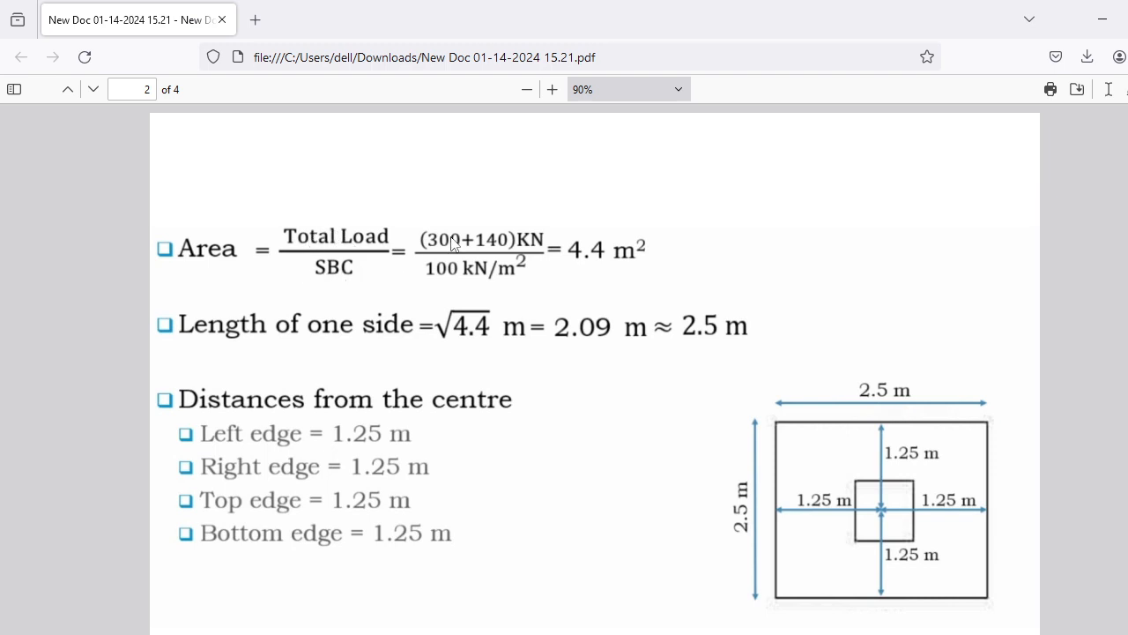
scroll(433, 285, "up", 5)
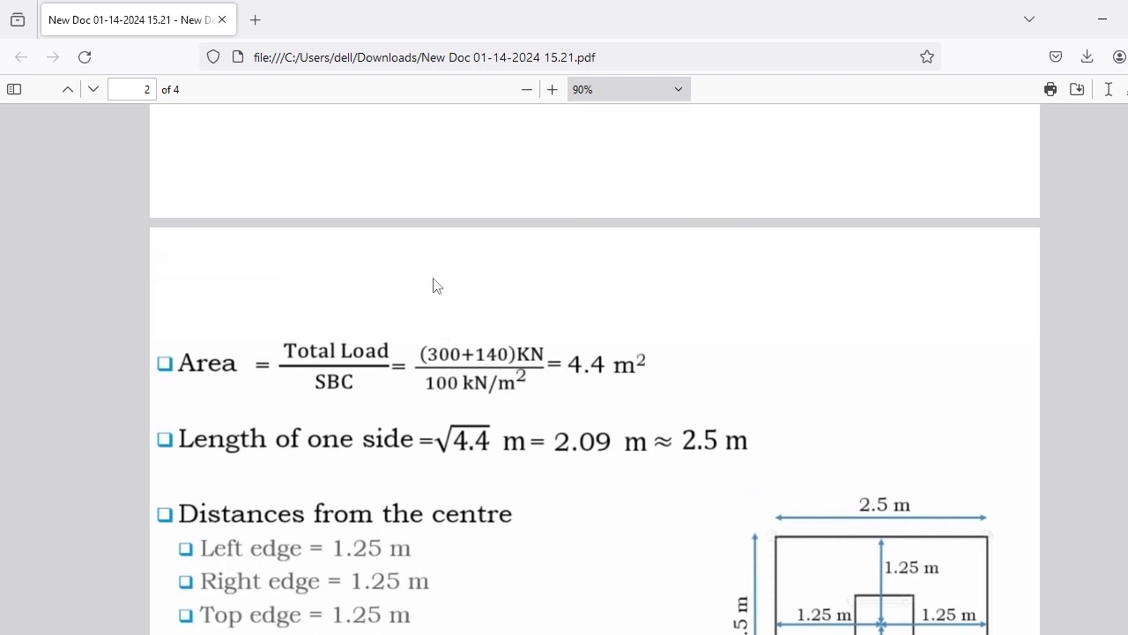
scroll(436, 284, "up", 2)
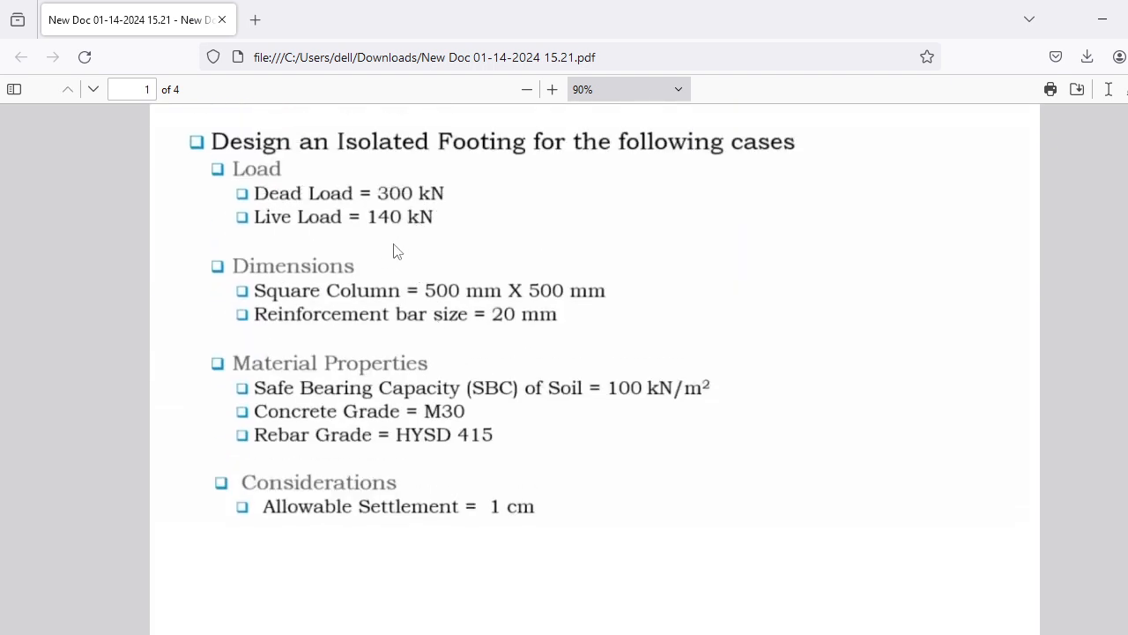
scroll(326, 255, "down", 6)
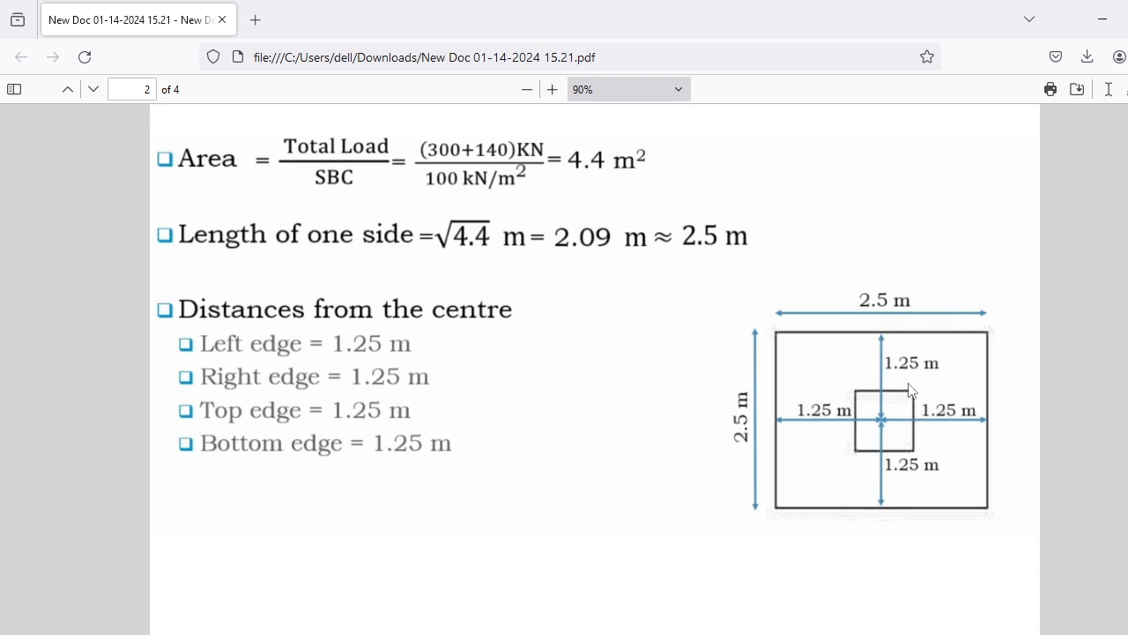
scroll(608, 483, "down", 3)
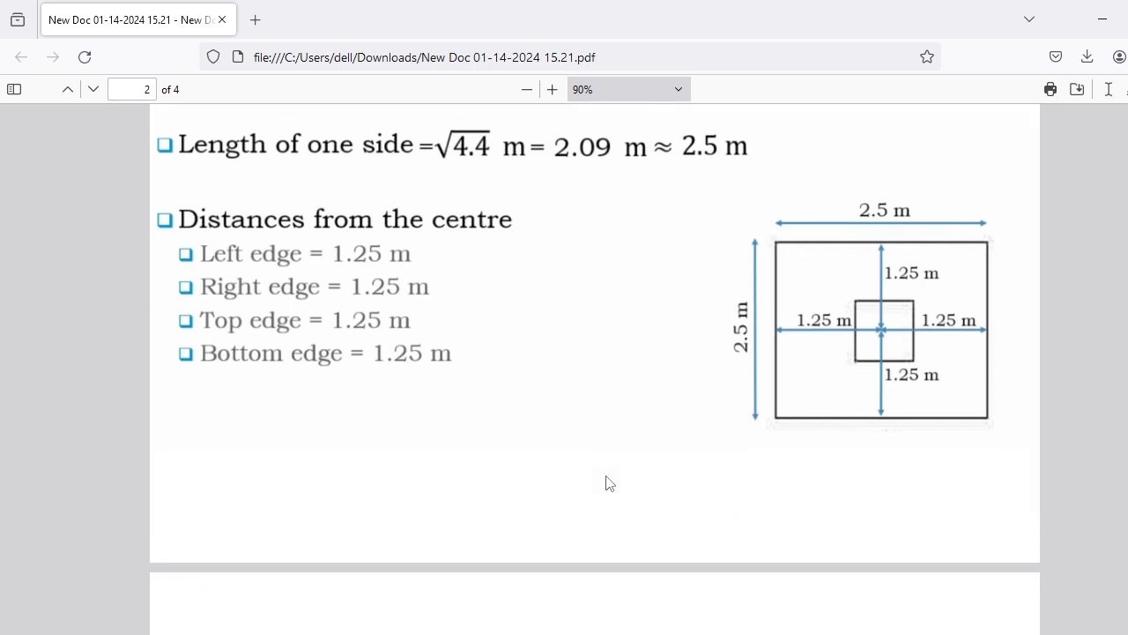
scroll(600, 466, "up", 2)
scroll(573, 424, "down", 5)
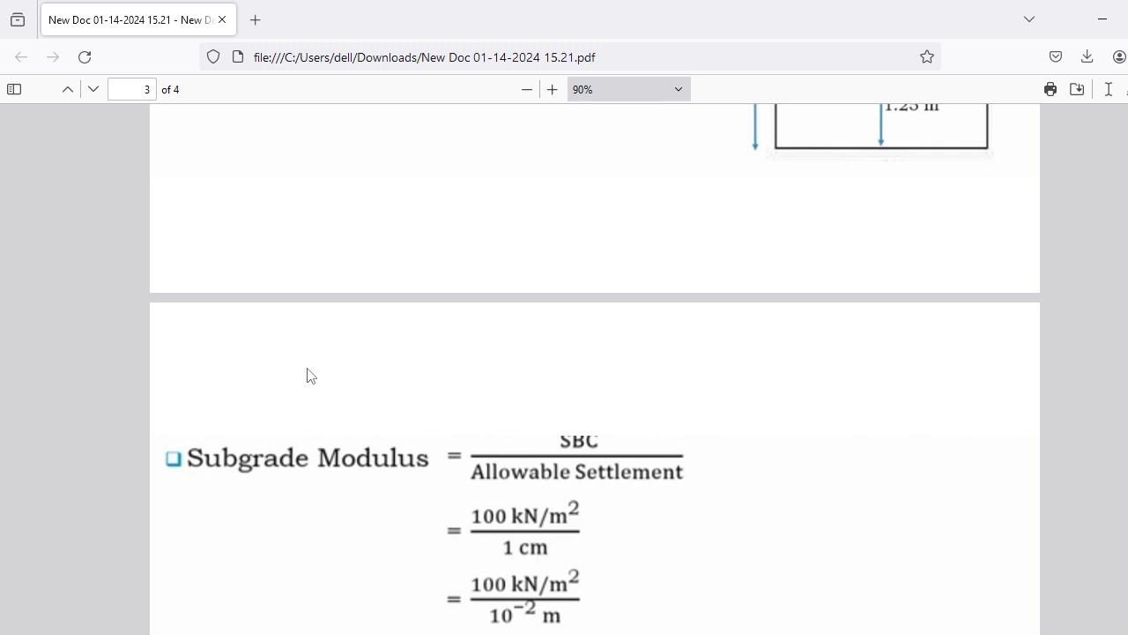
scroll(310, 374, "down", 2)
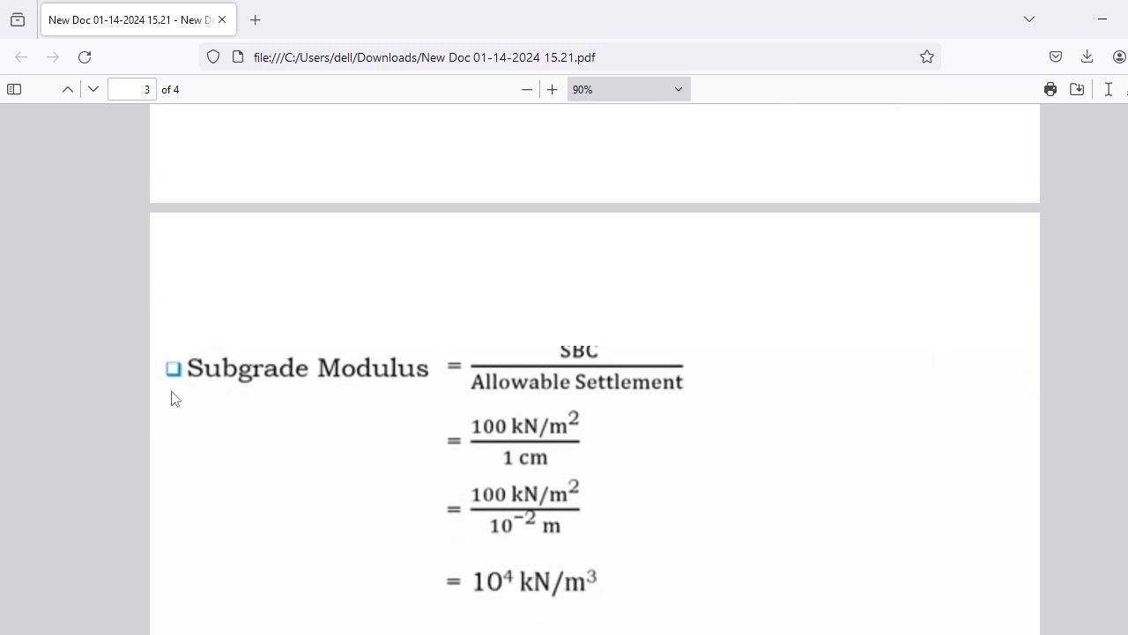
scroll(192, 385, "down", 2)
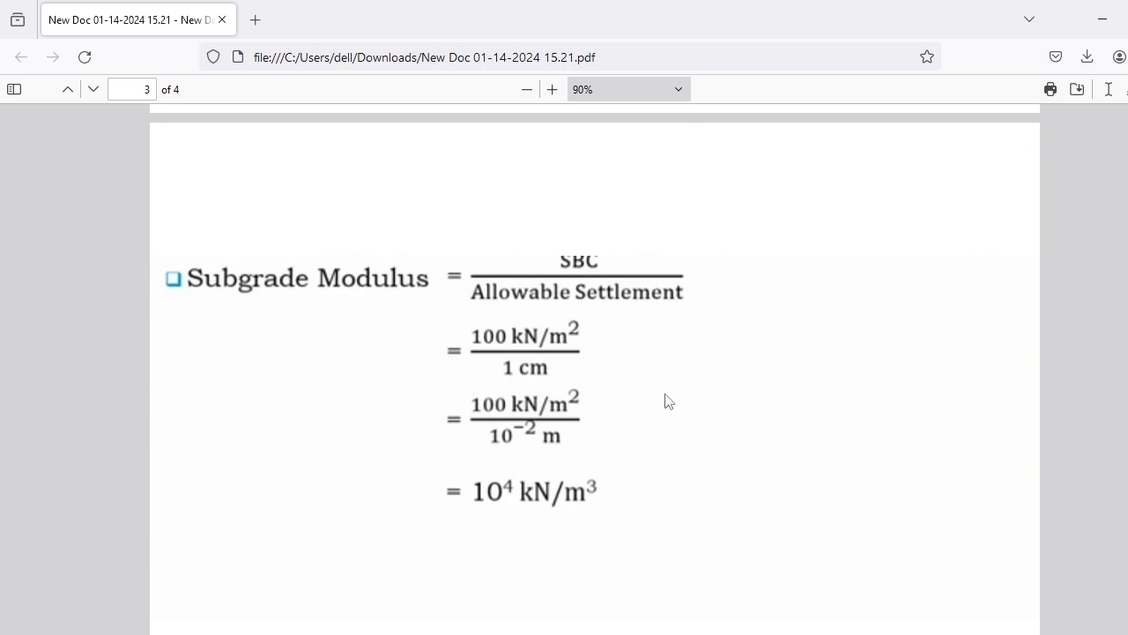
Step: Recheck the allowable settlement and subgrade modulus in the PDF, and examine the column strip width calculation
scroll(521, 361, "up", 15)
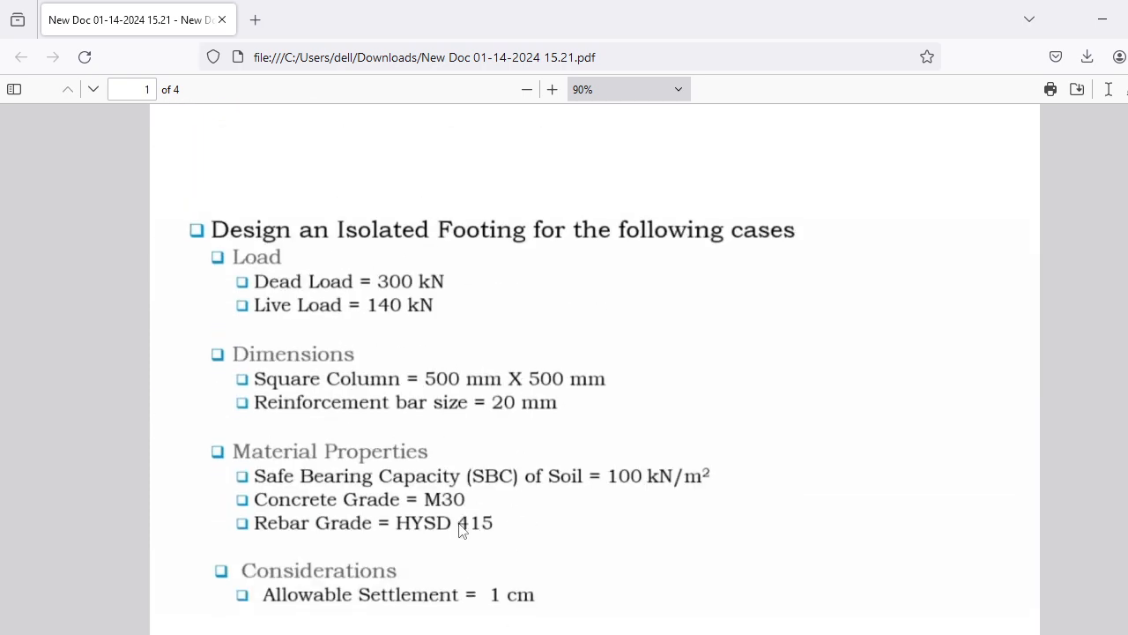
scroll(521, 417, "down", 2)
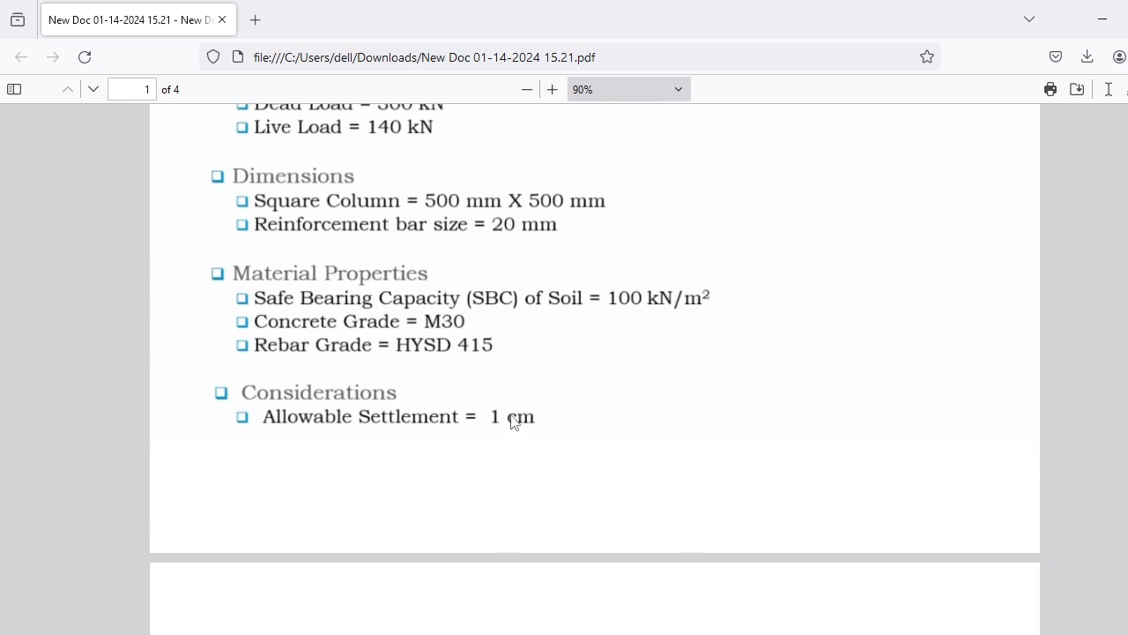
scroll(508, 452, "down", 8)
scroll(512, 455, "down", 4)
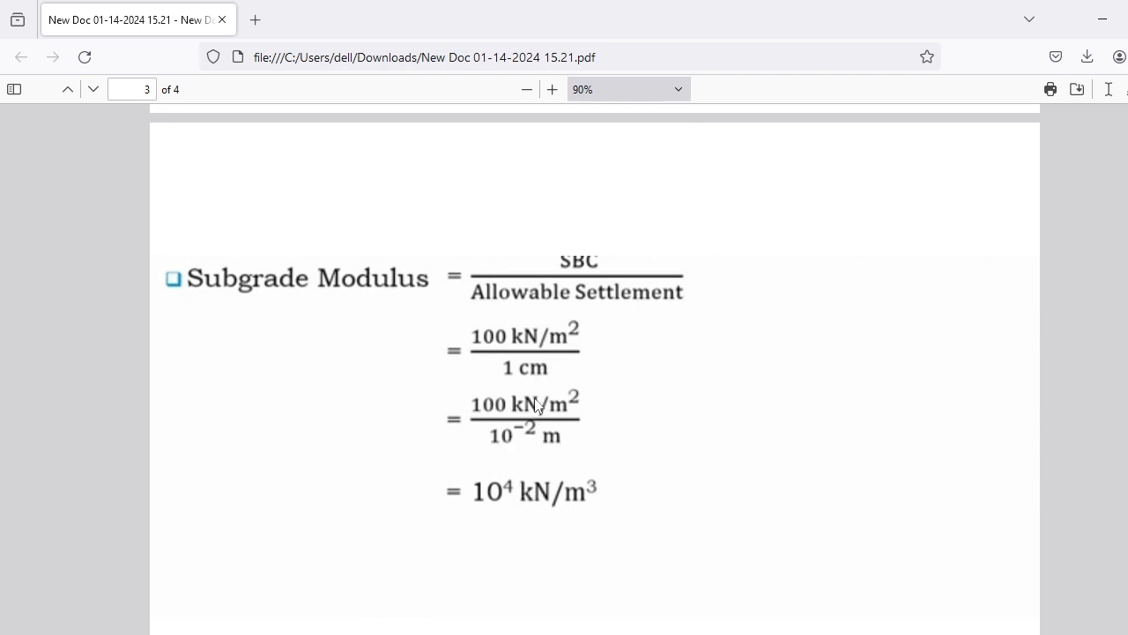
scroll(538, 411, "down", 3)
scroll(532, 401, "down", 3)
scroll(529, 395, "up", 4)
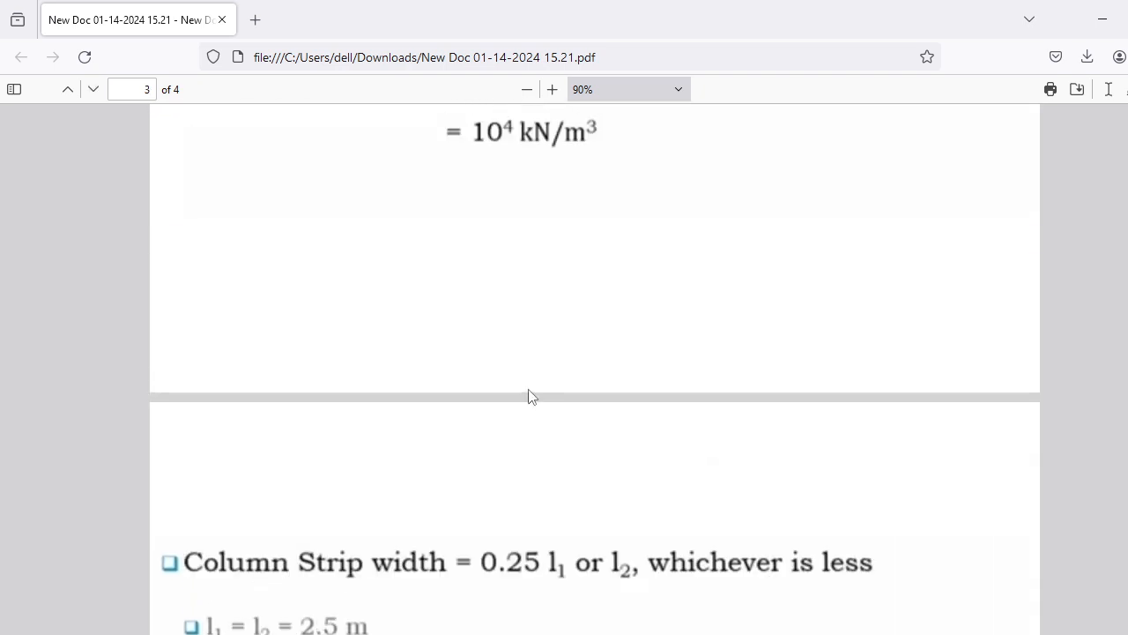
scroll(529, 389, "down", 3)
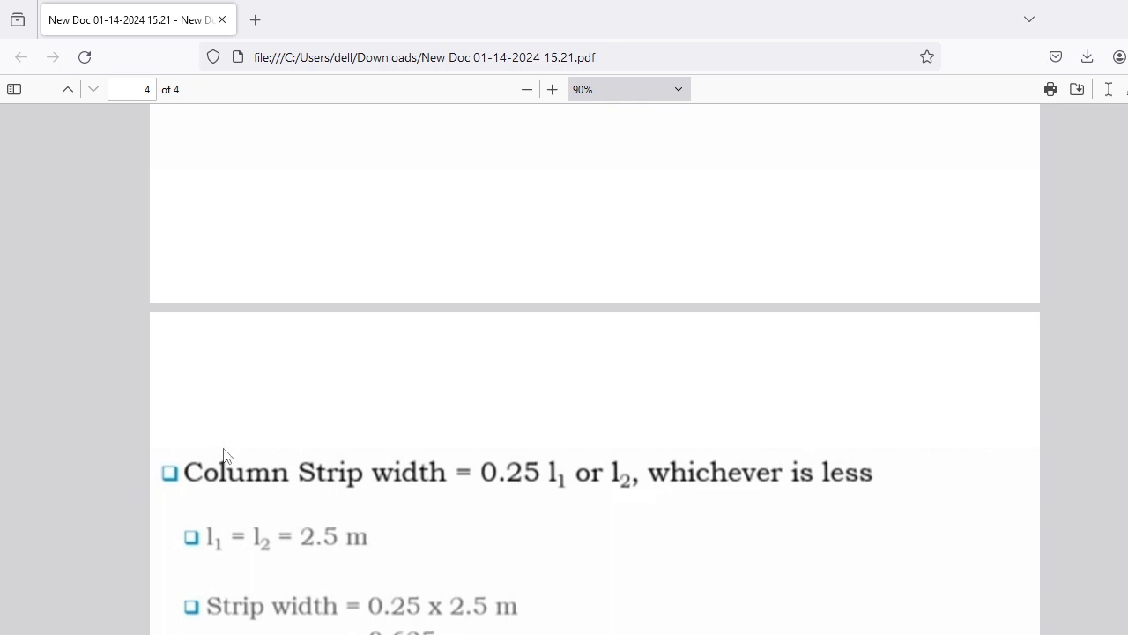
scroll(225, 458, "down", 1)
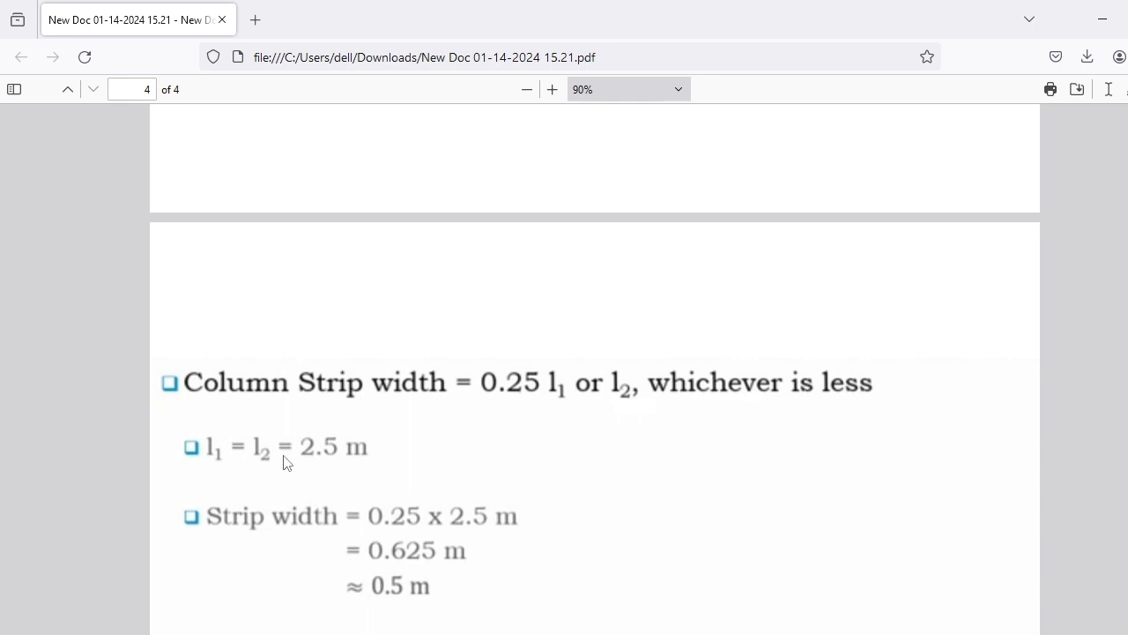
scroll(268, 437, "down", 1)
scroll(388, 502, "down", 2)
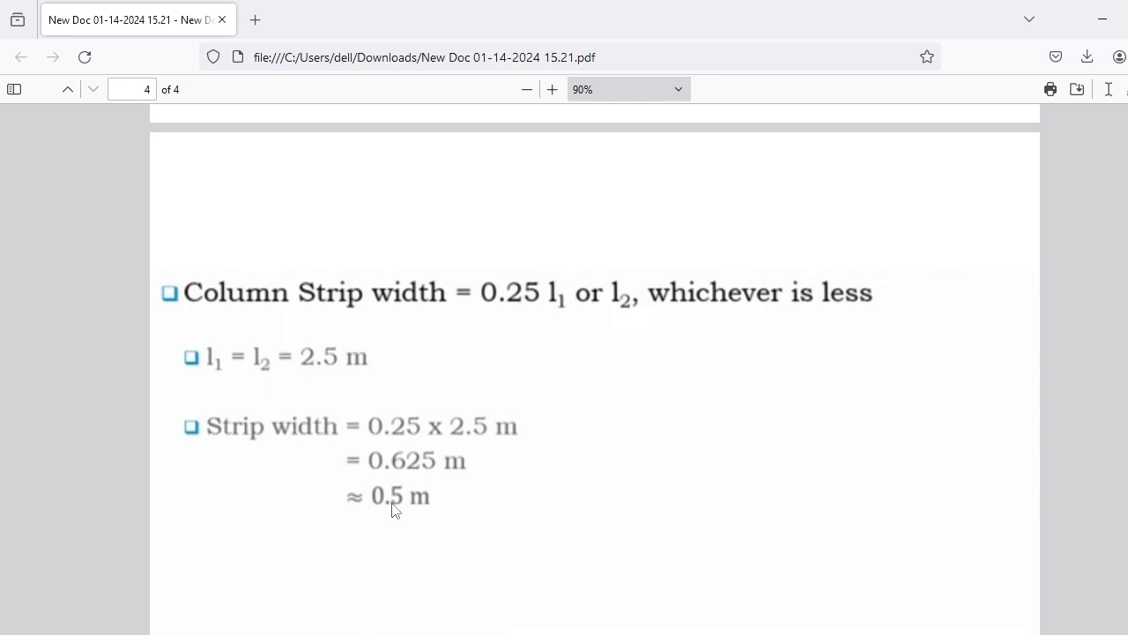
scroll(393, 467, "down", 2)
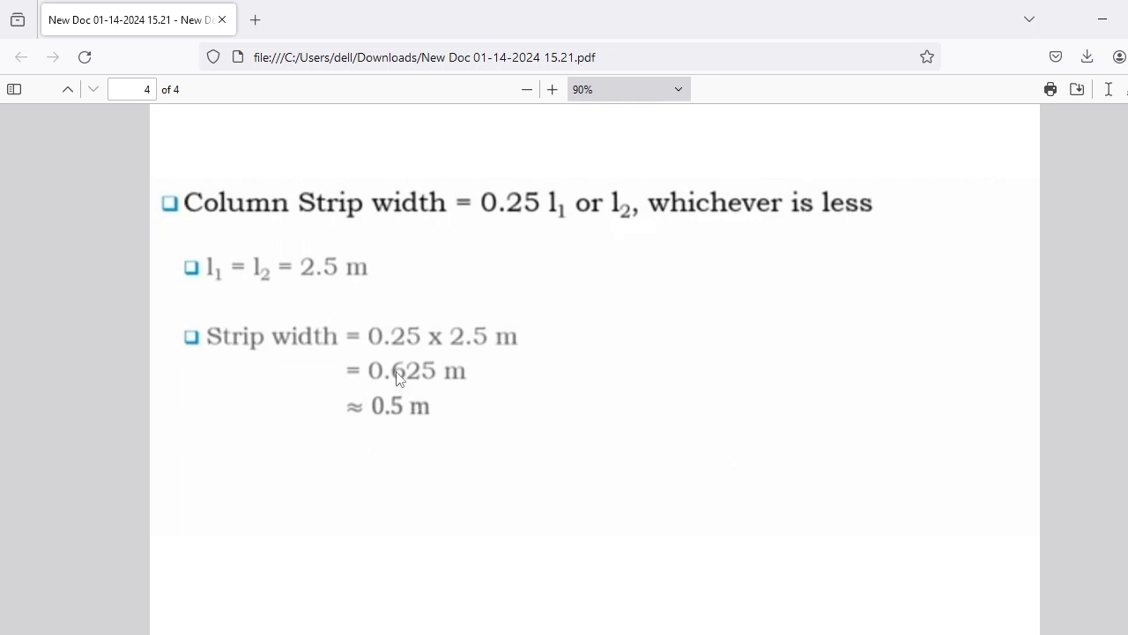
scroll(408, 401, "down", 1)
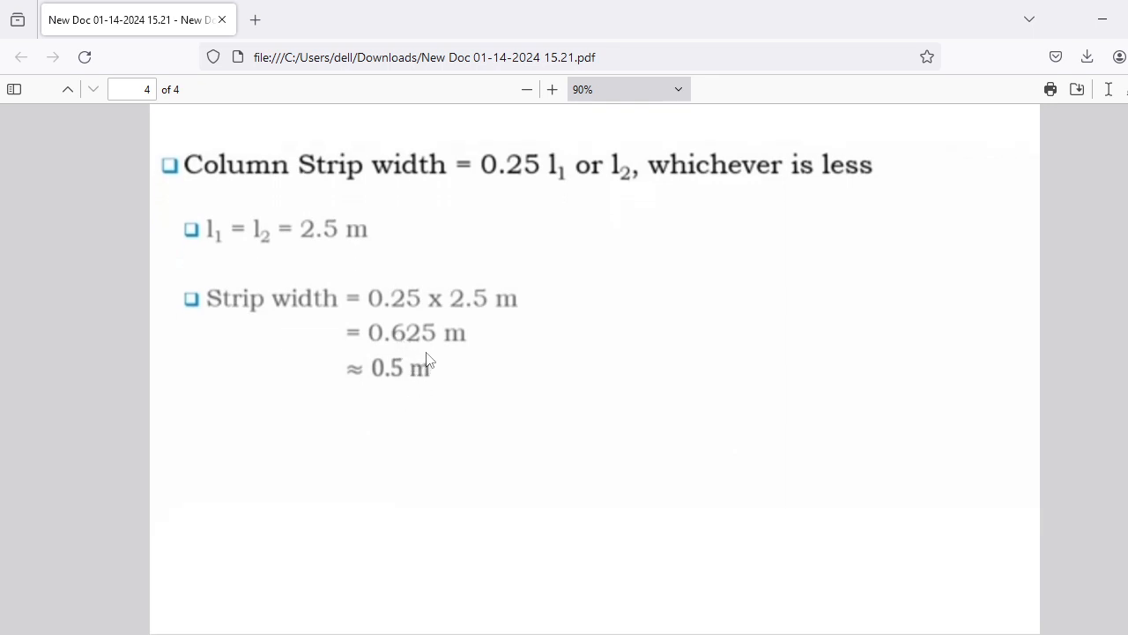
scroll(571, 241, "up", 10)
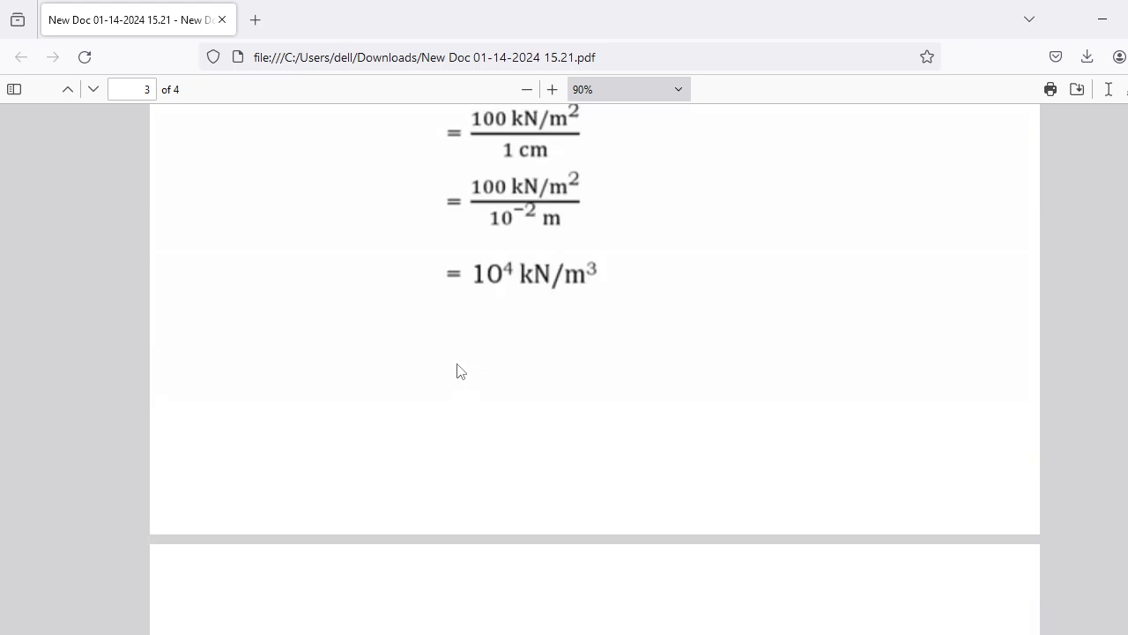
scroll(459, 368, "up", 10)
scroll(469, 308, "up", 10)
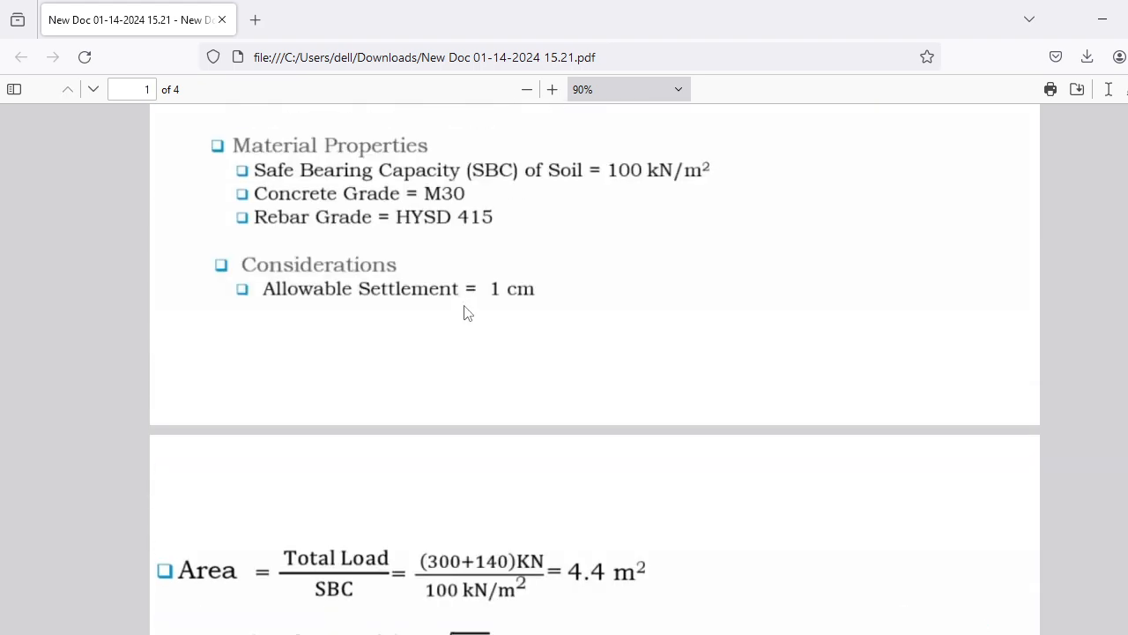
scroll(456, 304, "down", 15)
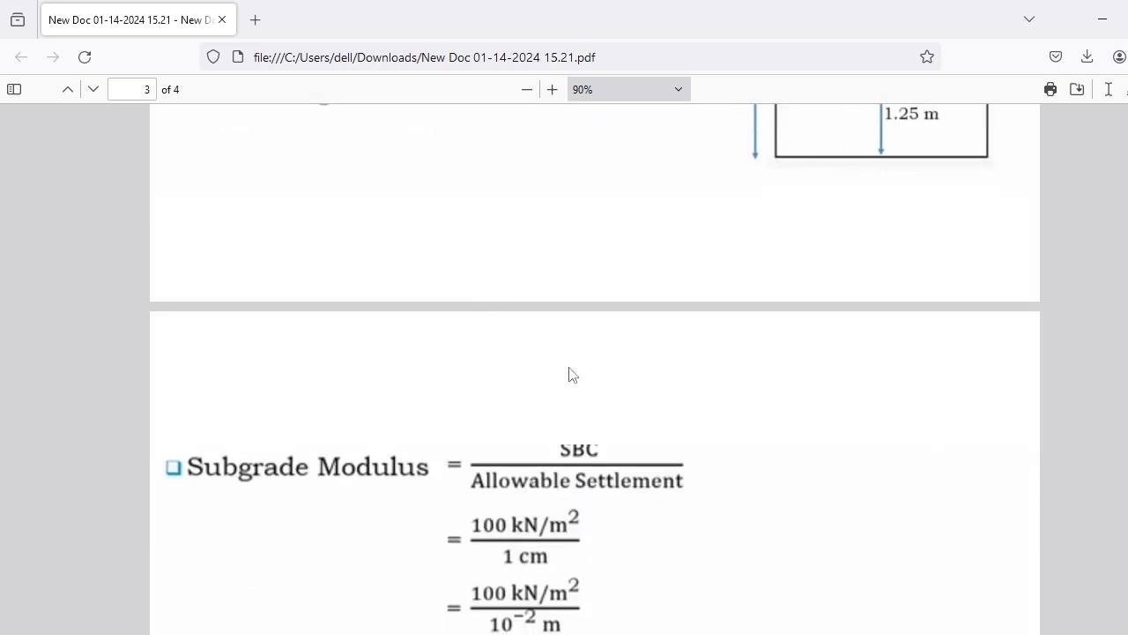
Step: Switch to SAFE and initialize a new model using built-in settings with Metric SI display units
left_click(716, 617)
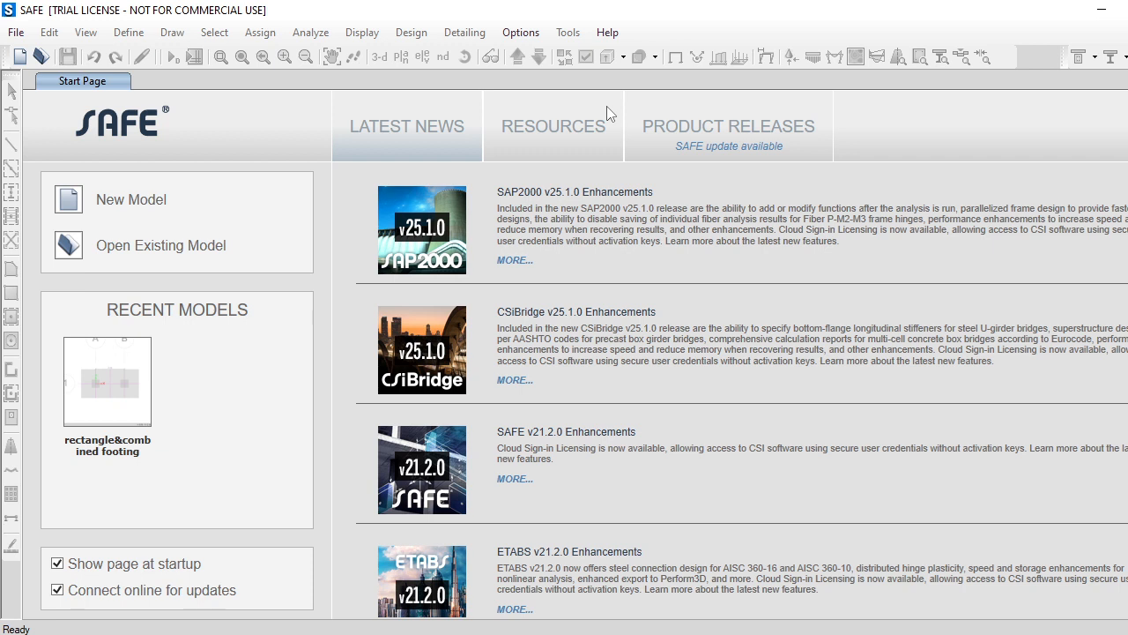
left_click(135, 213)
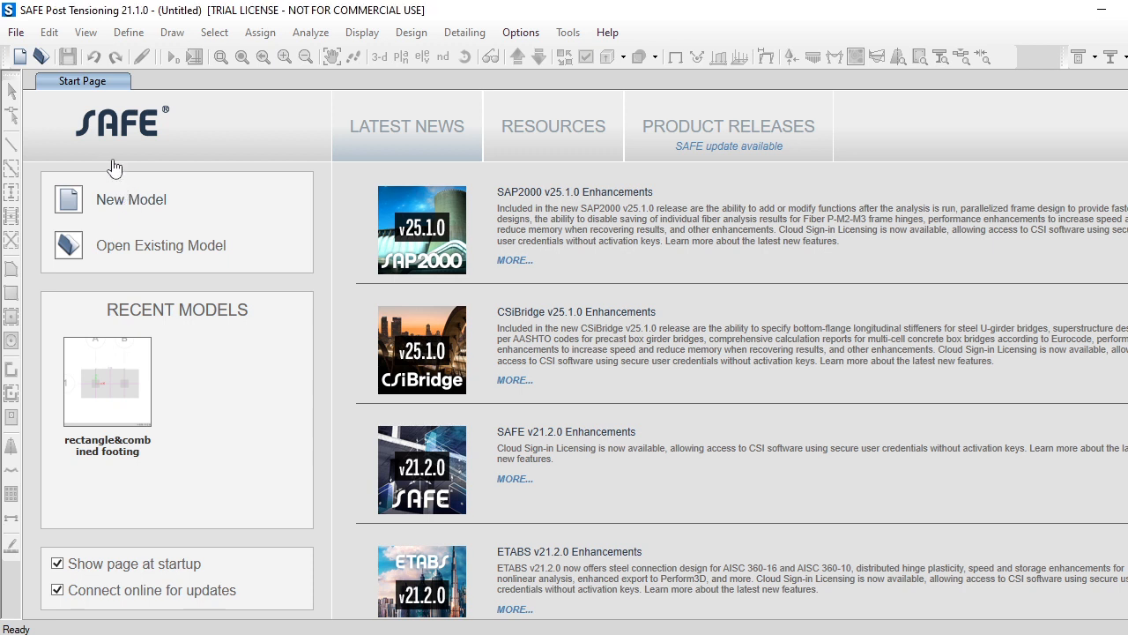
left_click(60, 201)
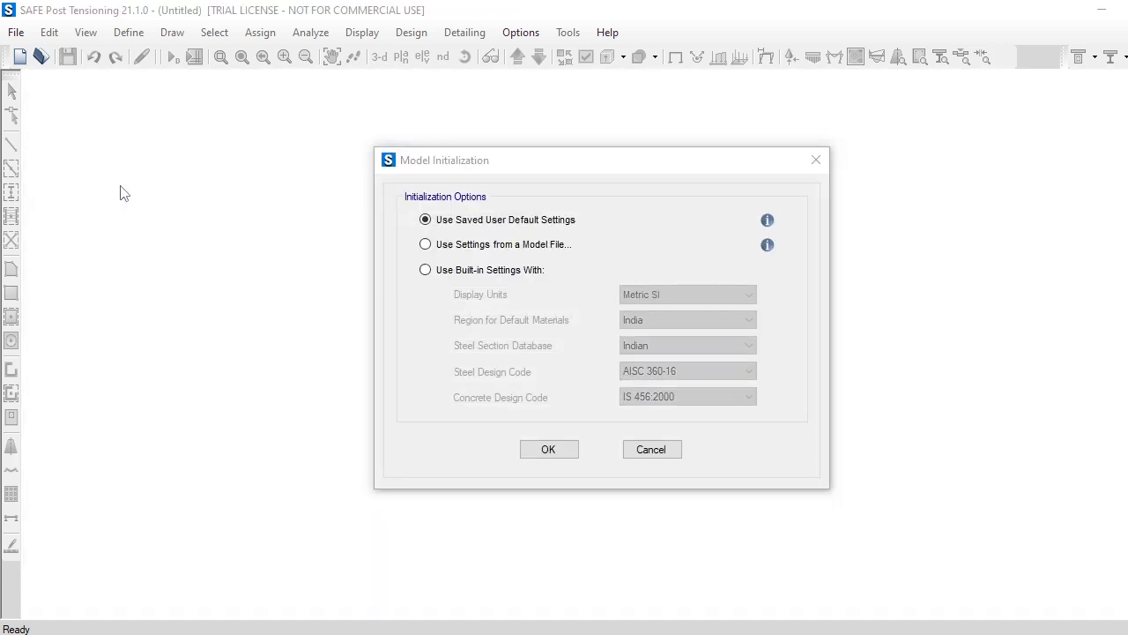
left_click(426, 270)
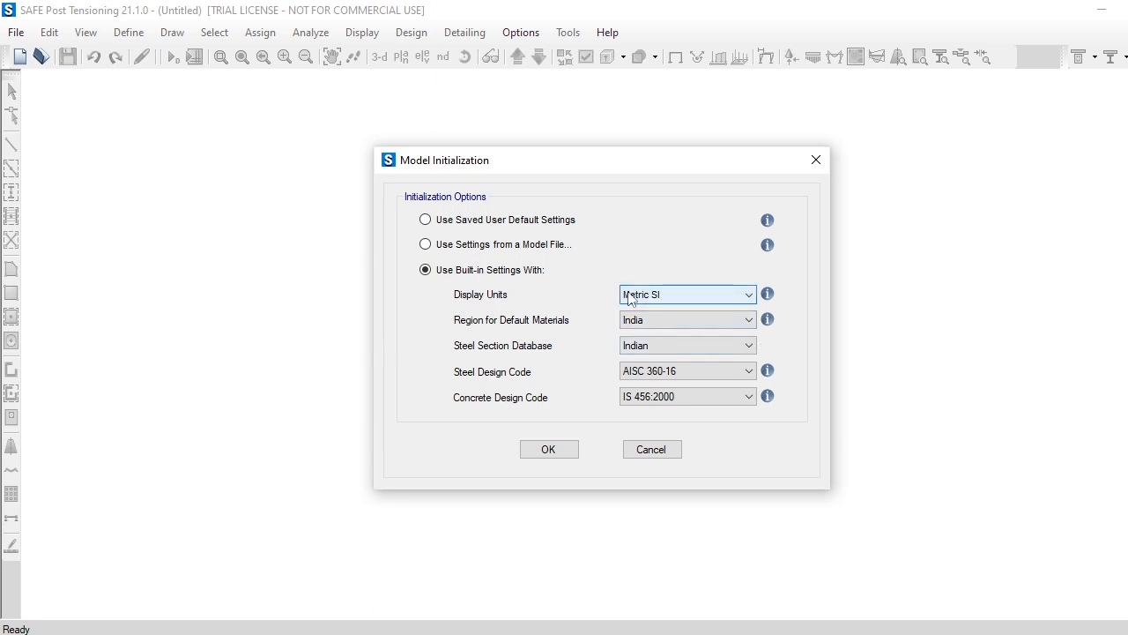
left_click(745, 300)
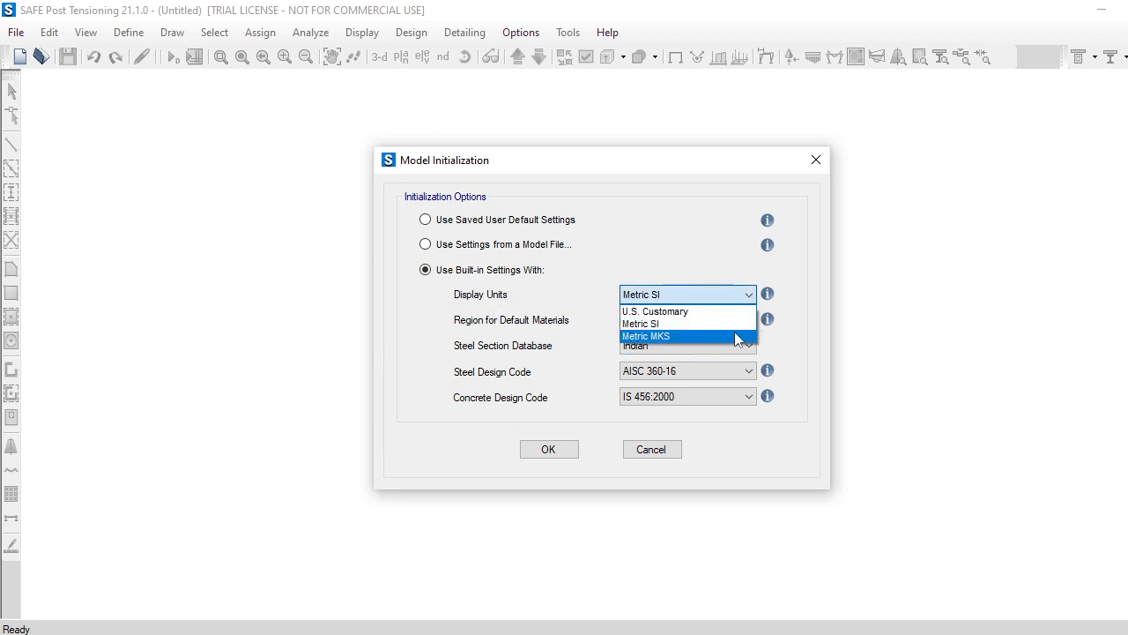
left_click(728, 324)
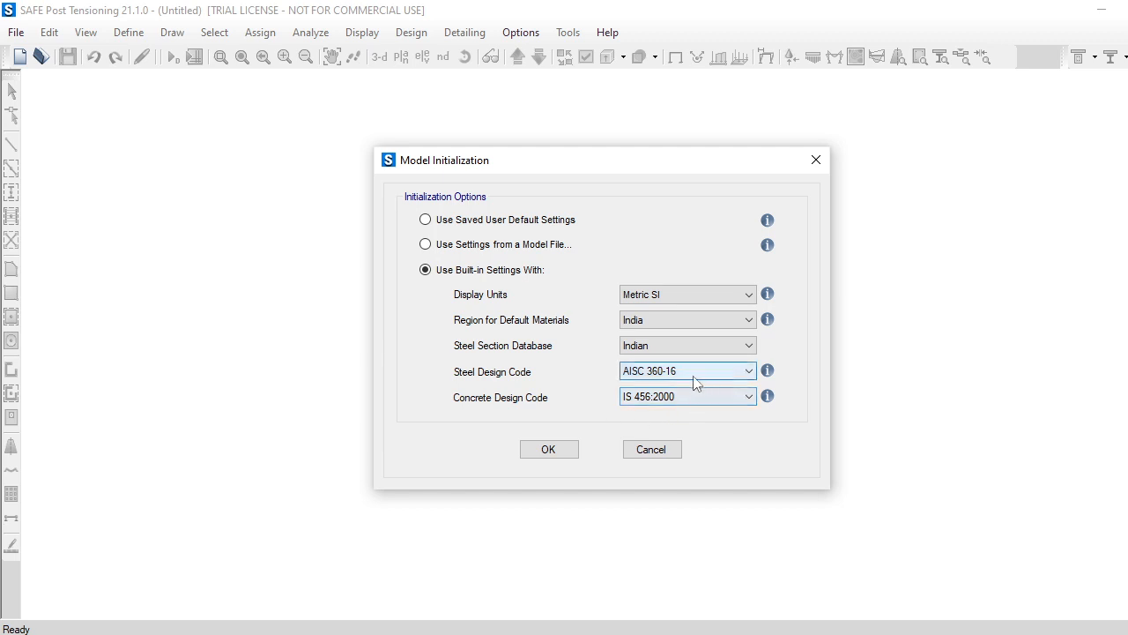
left_click(554, 451)
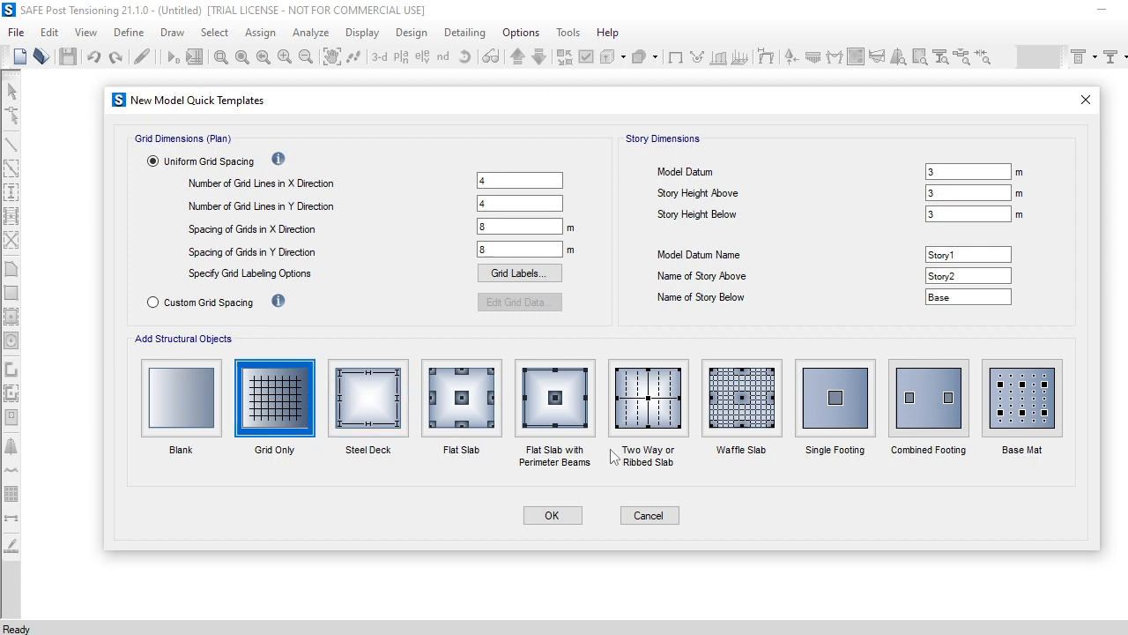
Step: Choose the Single Footing template and set its left, right, top and bottom edge distances to 1.25 m
left_click(832, 415)
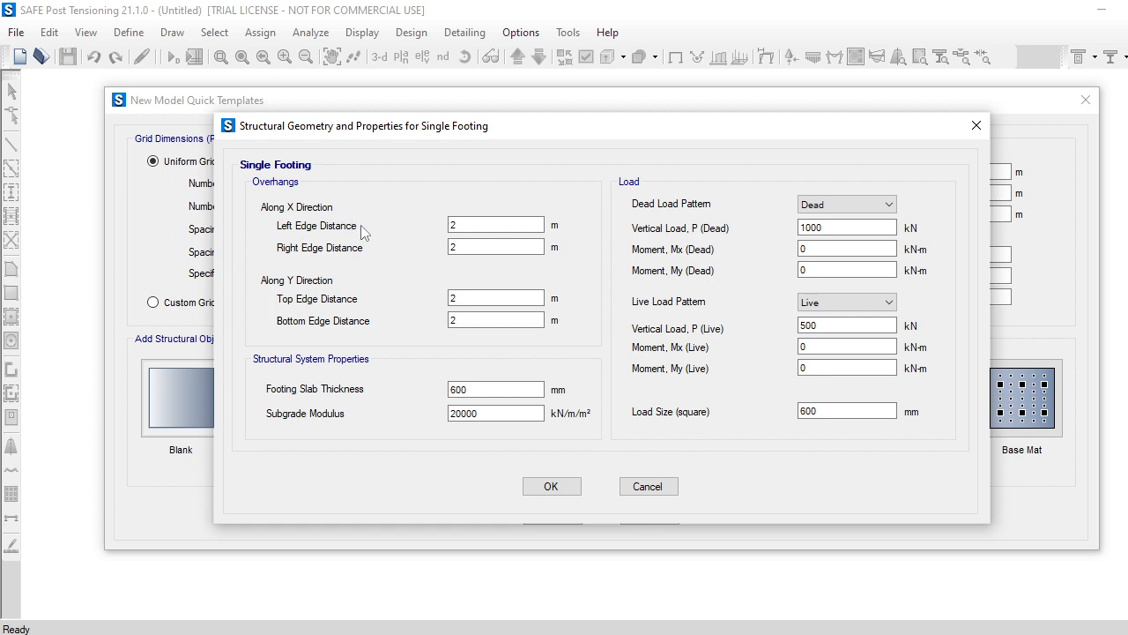
left_click(476, 228)
type("1.25")
key("Tab")
key("BackSpace")
type("1.25")
left_click(455, 298)
key("BackSpace")
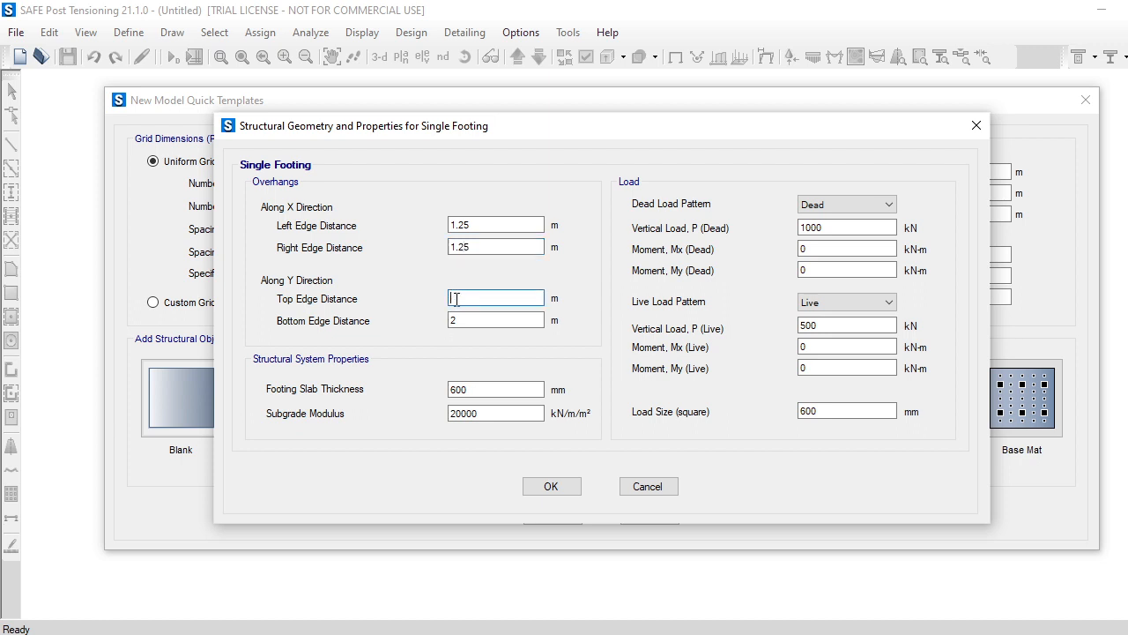
type("1.25")
left_click(462, 321)
key("BackSpace")
type("1.25")
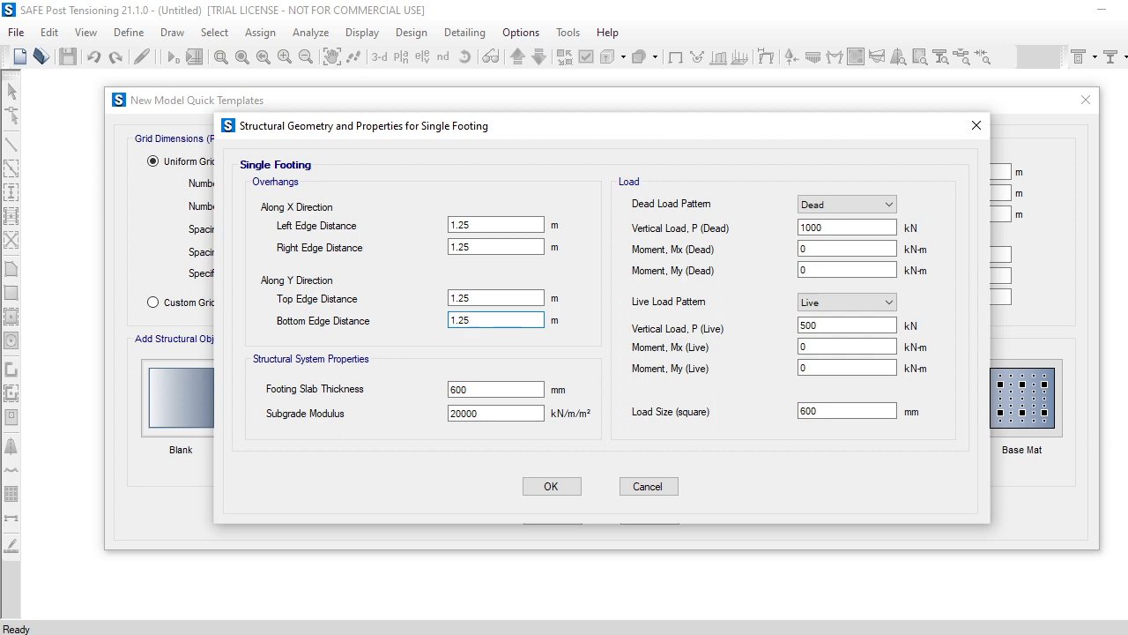
Step: Check the subgrade modulus derivation in the PDF and set the single footing's subgrade modulus to 10000 kN/m/m²
left_click(487, 413)
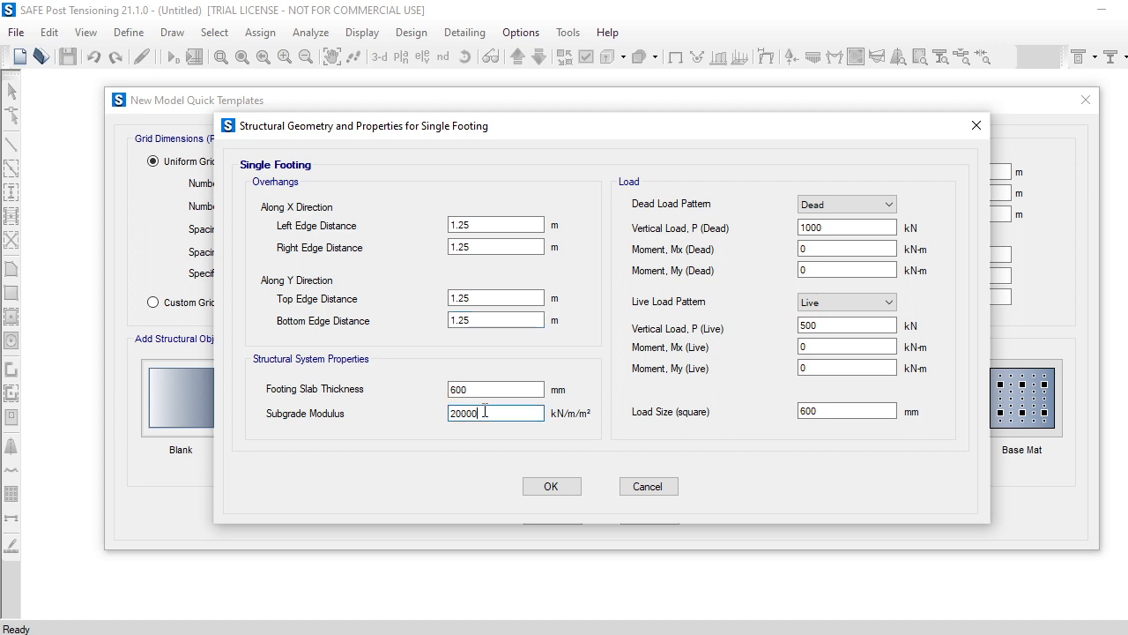
double_click(484, 411)
left_click(484, 412)
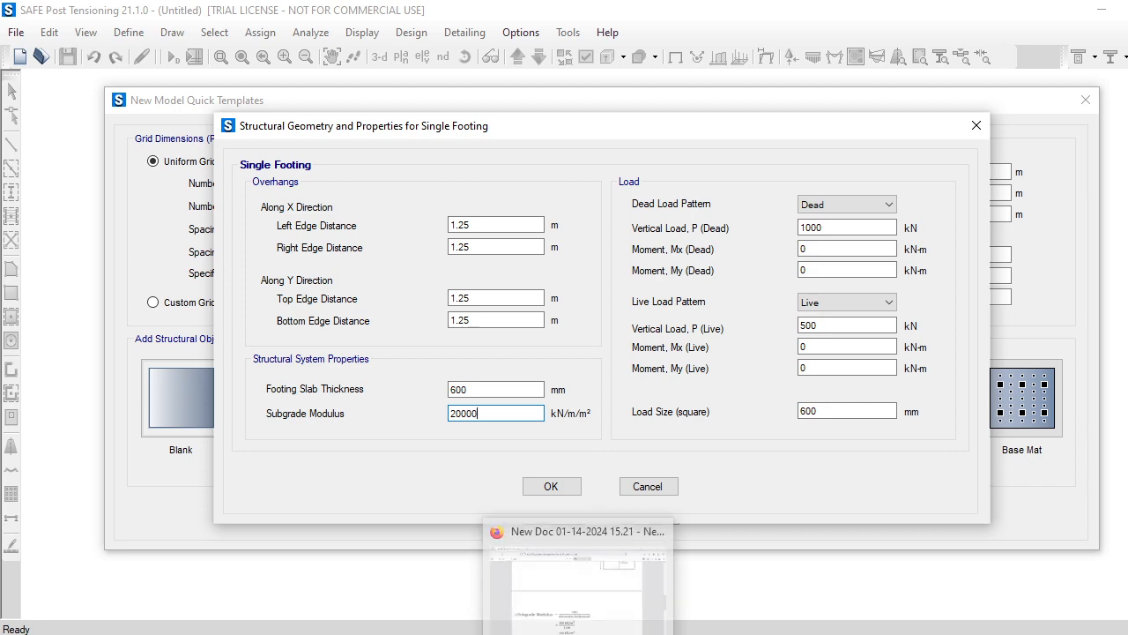
left_click(571, 578)
scroll(435, 415, "down", 3)
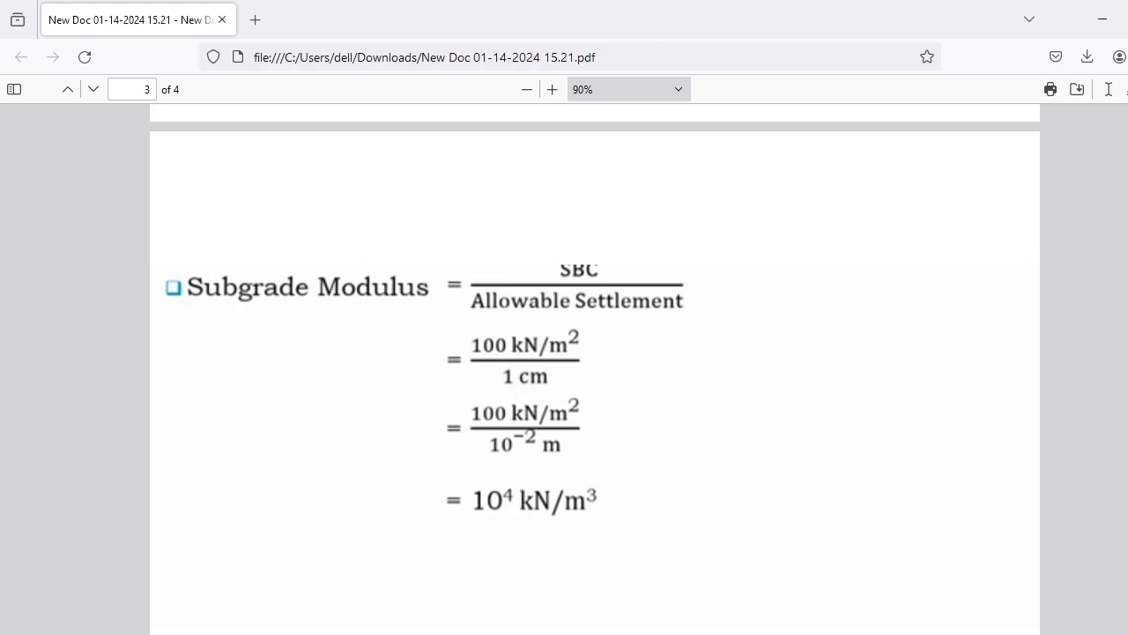
left_click(703, 602)
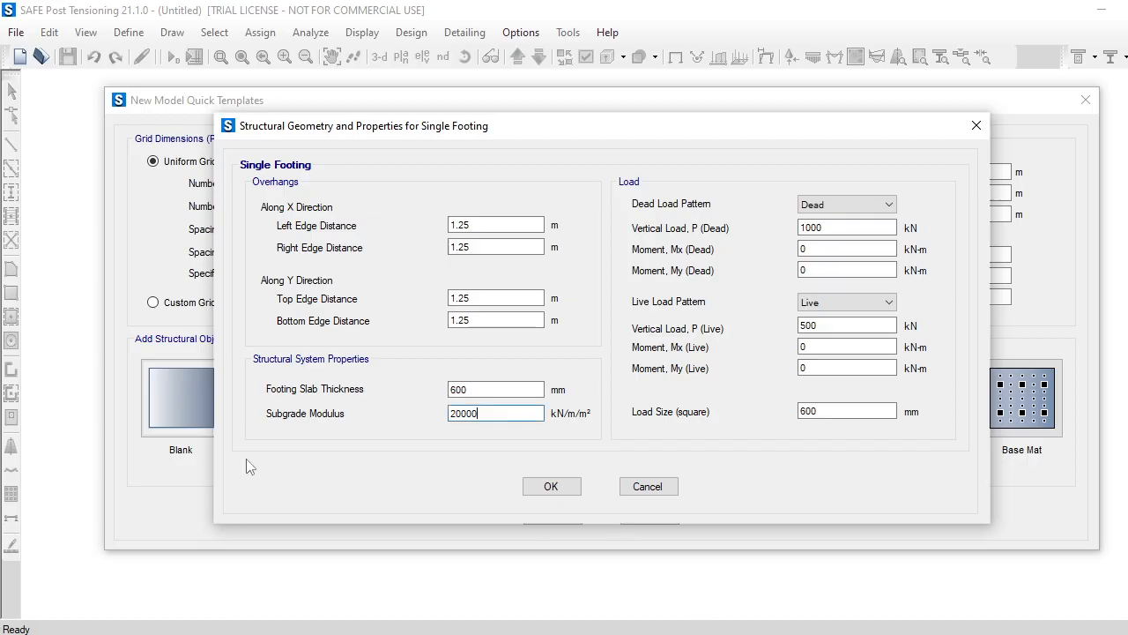
left_click(455, 414)
key("BackSpace")
type("1")
Step: Set the footing slab thickness to 500 mm and accept the single footing properties
left_click(469, 389)
key("BackSpace")
key("BackSpace")
key("BackSpace")
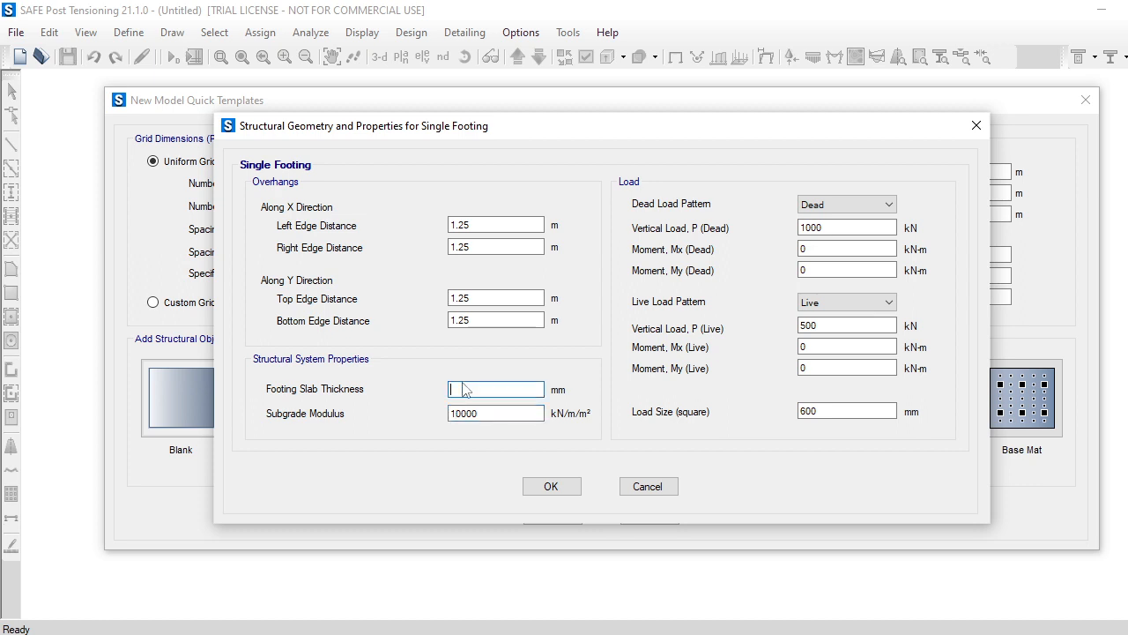
type("500")
left_click(534, 492)
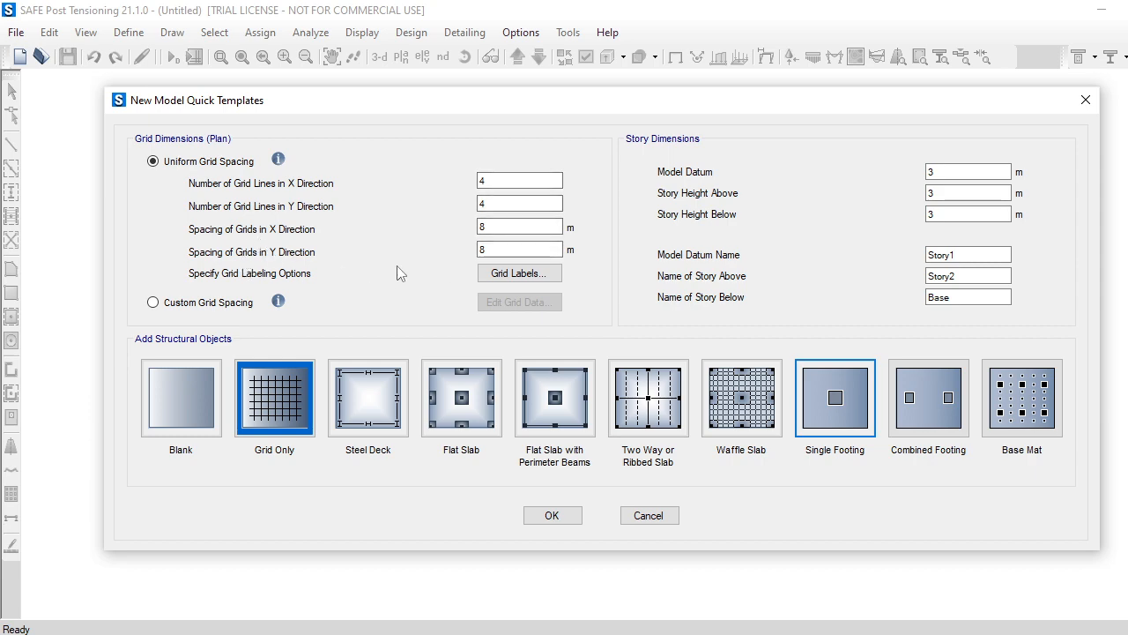
Step: Reopen the Single Footing template, set the square load size to 500 mm, and create the model
left_click(833, 423)
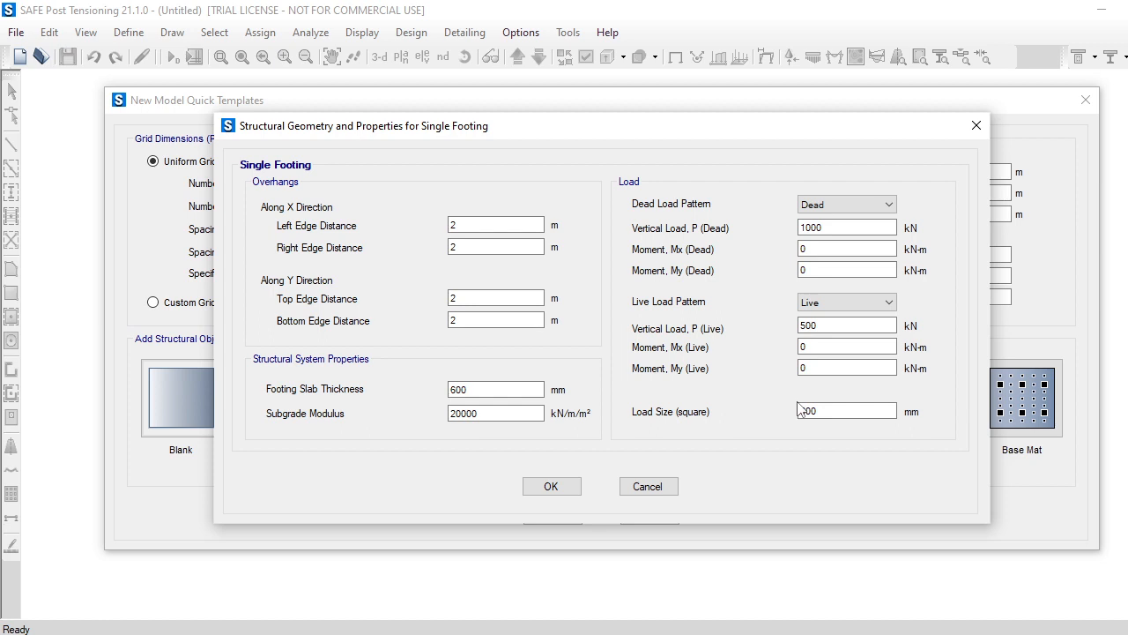
left_click(824, 410)
key("BackSpace")
key("BackSpace")
key("BackSpace")
type("500")
left_click(539, 486)
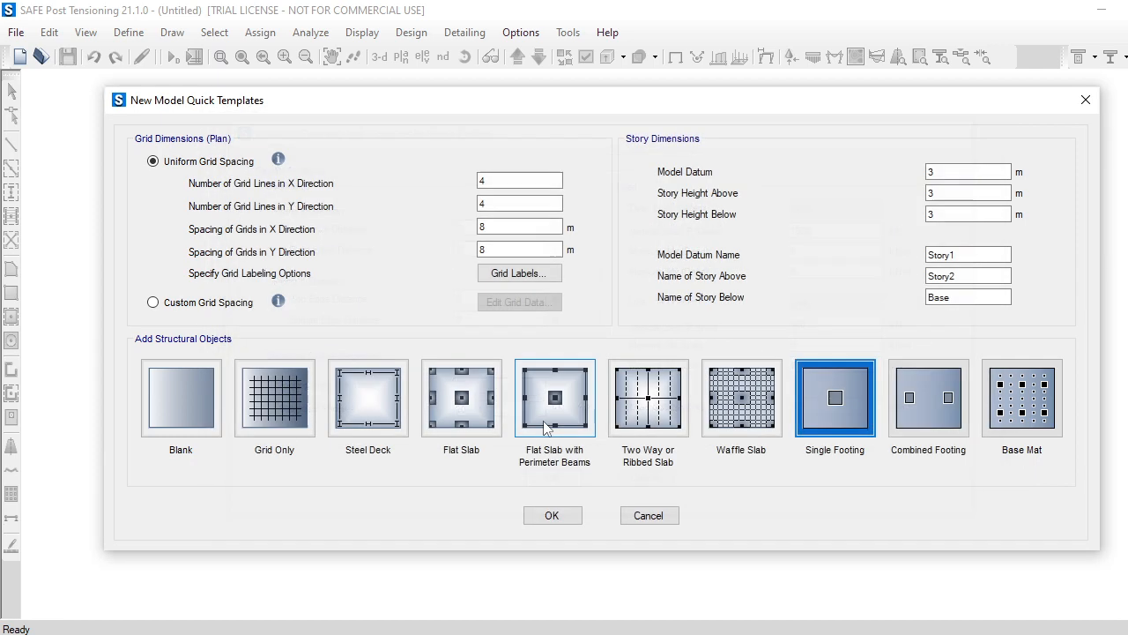
left_click(550, 516)
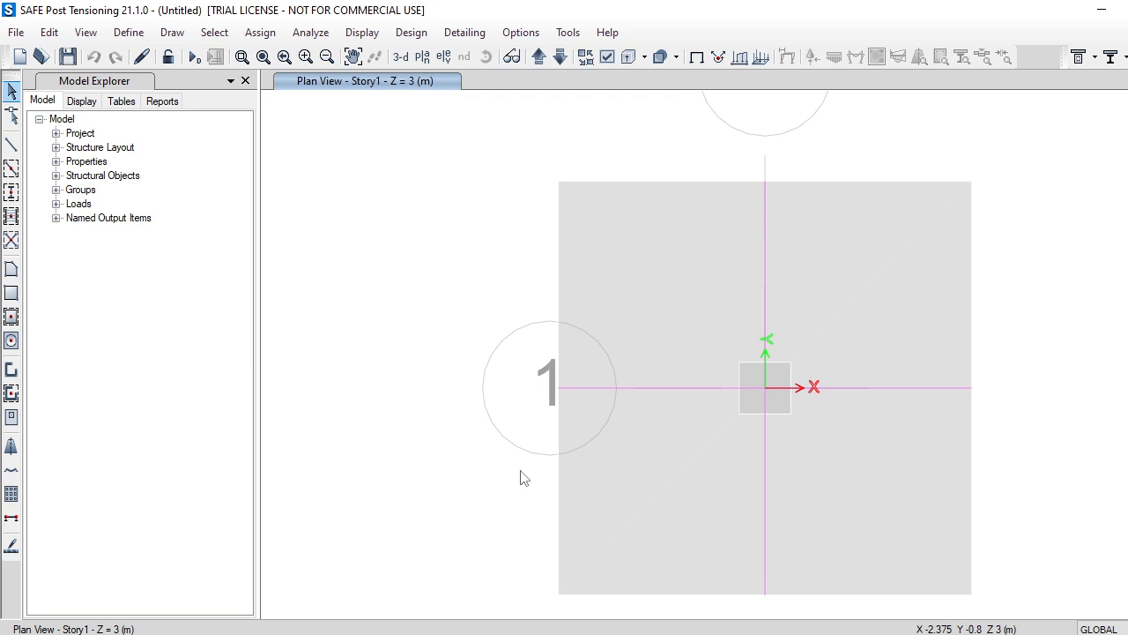
scroll(532, 447, "down", 5)
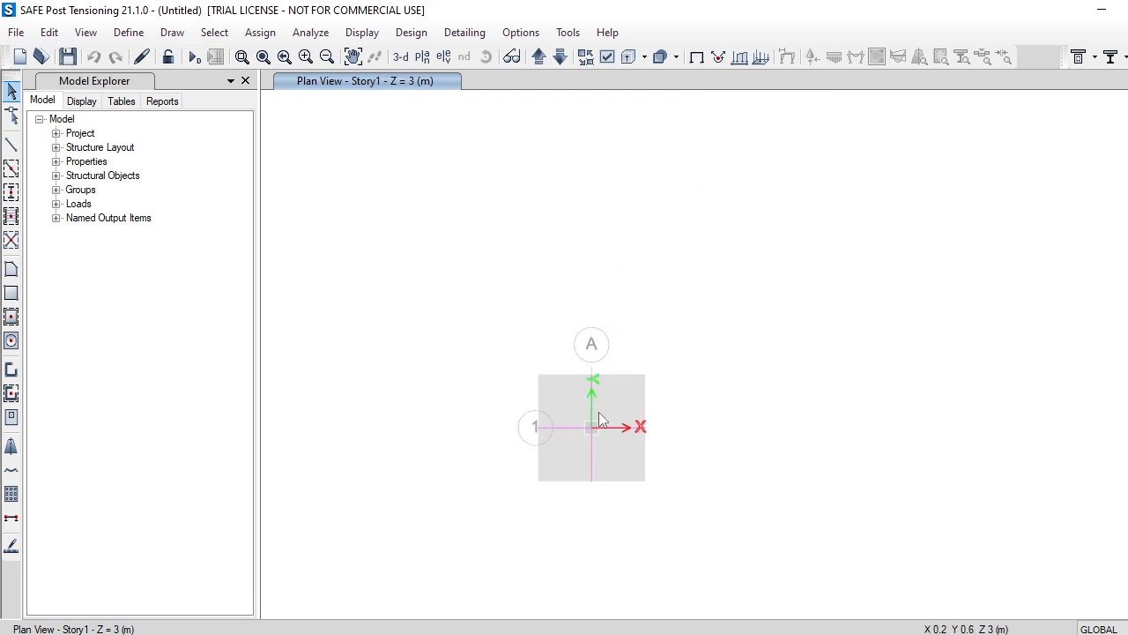
scroll(601, 463, "up", 5)
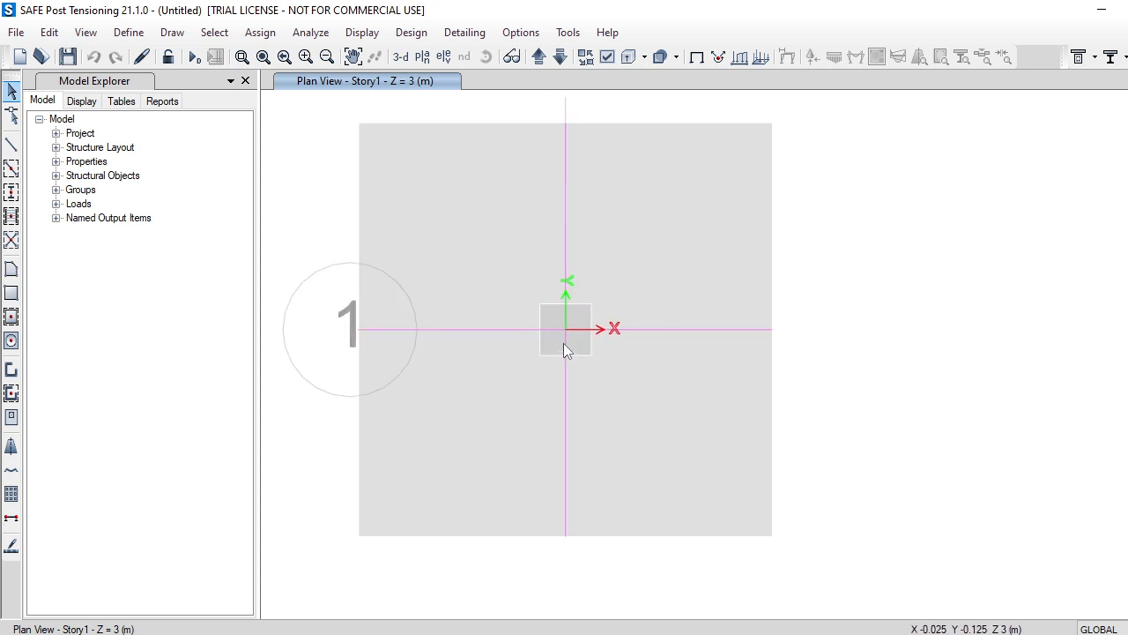
scroll(563, 343, "down", 3)
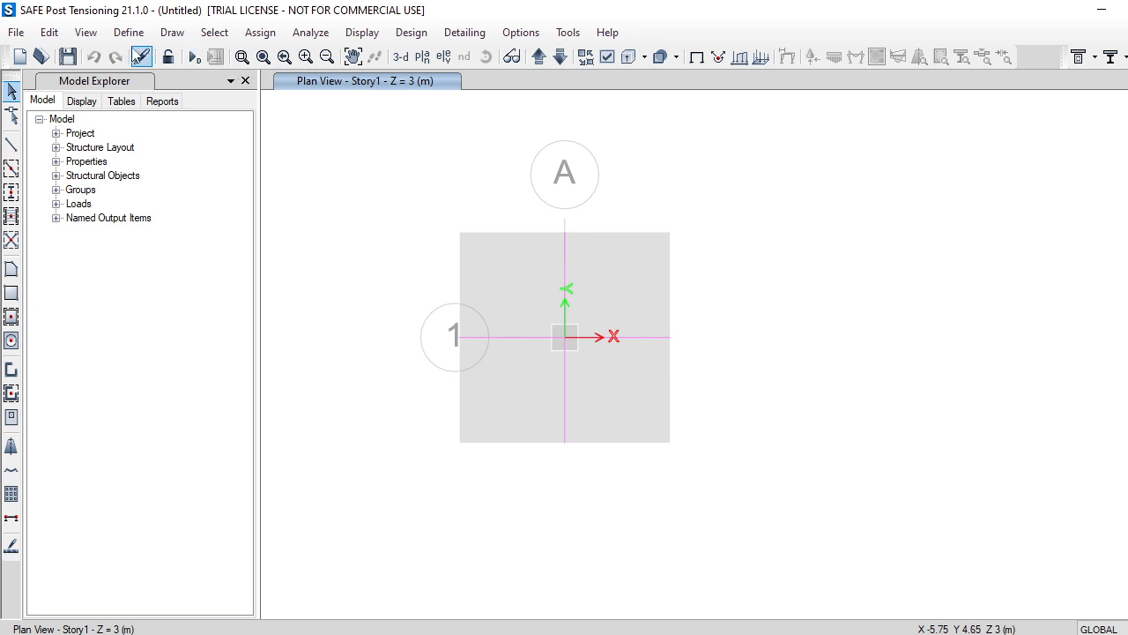
Step: Open the M30 concrete material for editing and set its weight per unit volume to 25 kN/m³
left_click(132, 34)
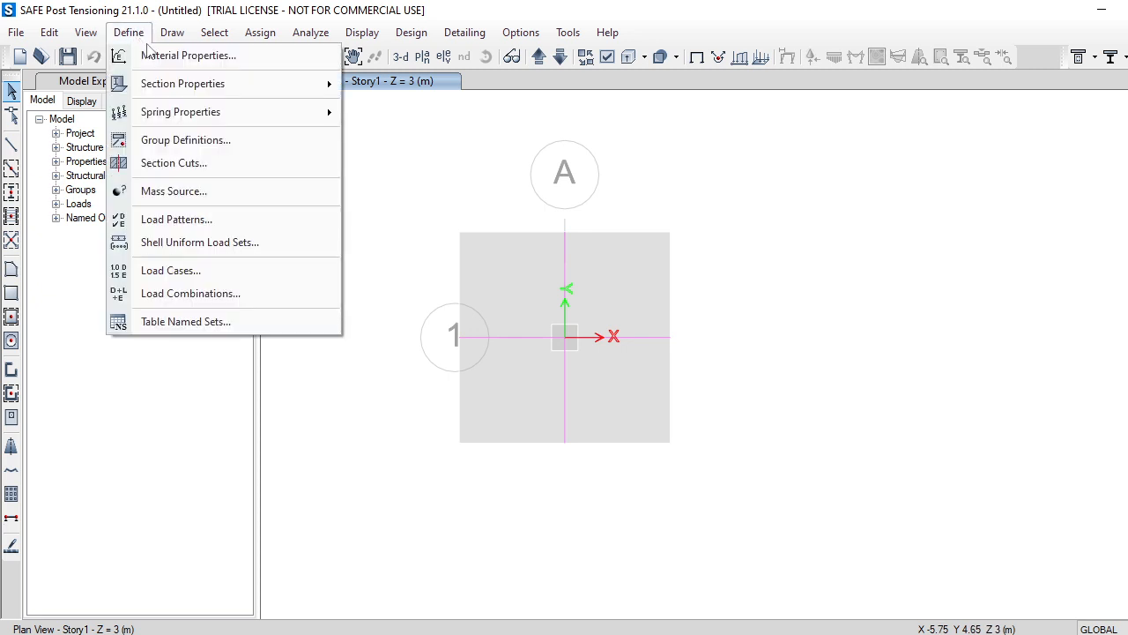
left_click(153, 57)
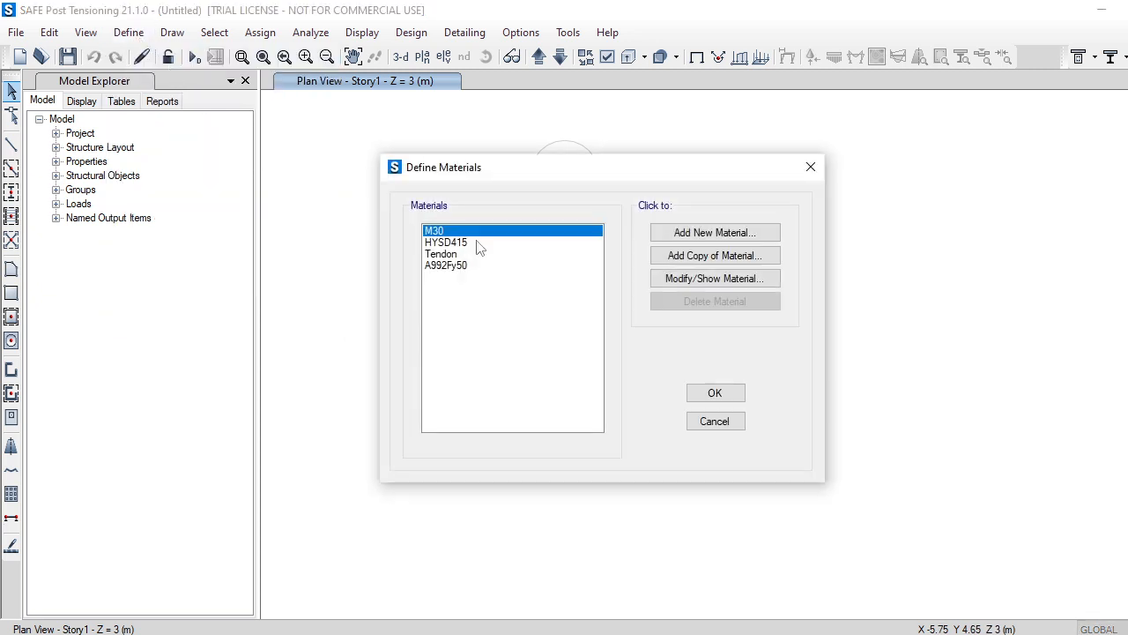
left_click(706, 279)
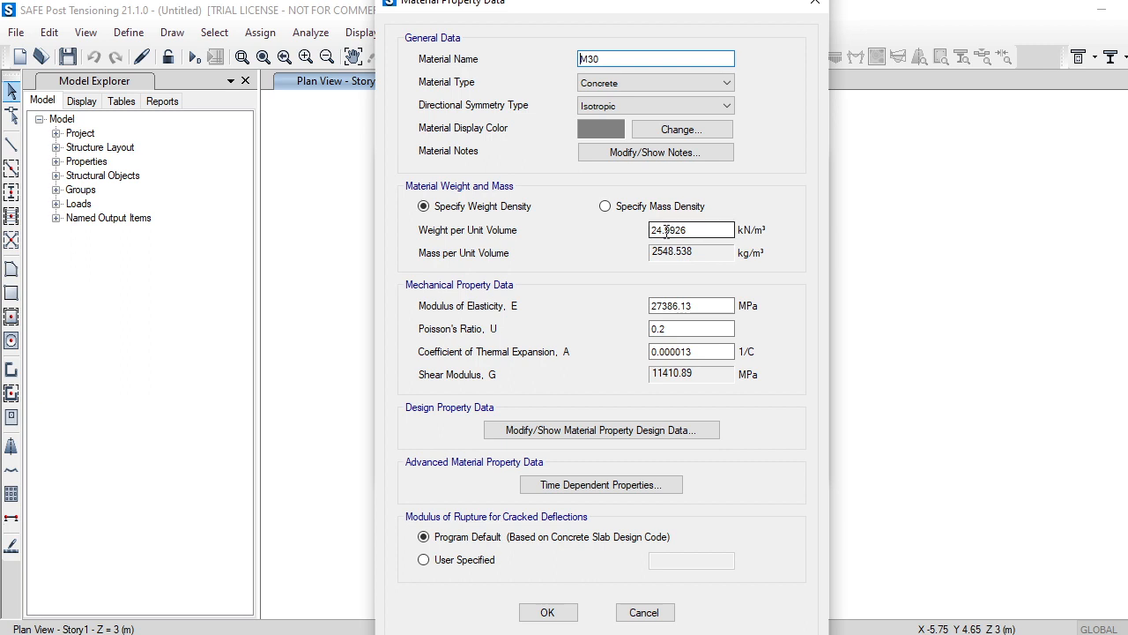
left_click(693, 229)
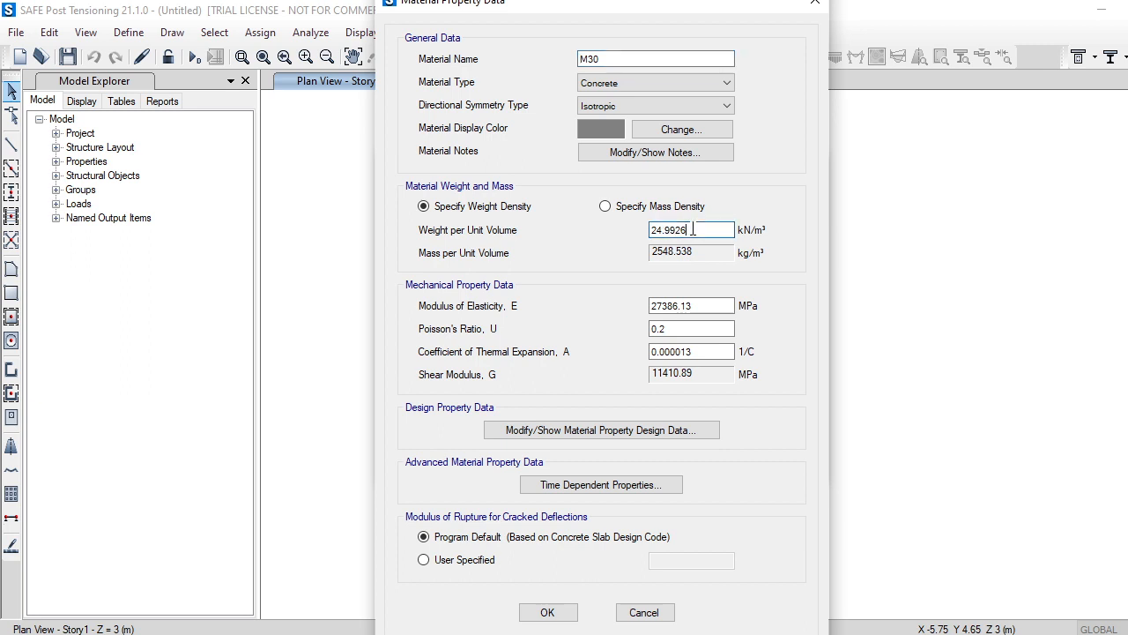
key("BackSpace")
key("BackSpace")
key("BackSpace")
key("BackSpace")
key("BackSpace")
key("BackSpace")
type("5")
Step: Set M30's modulus of elasticity to 27386 MPa and its coefficient of thermal expansion to 0.000055 1/C
left_click(694, 305)
key("BackSpace")
key("BackSpace")
key("BackSpace")
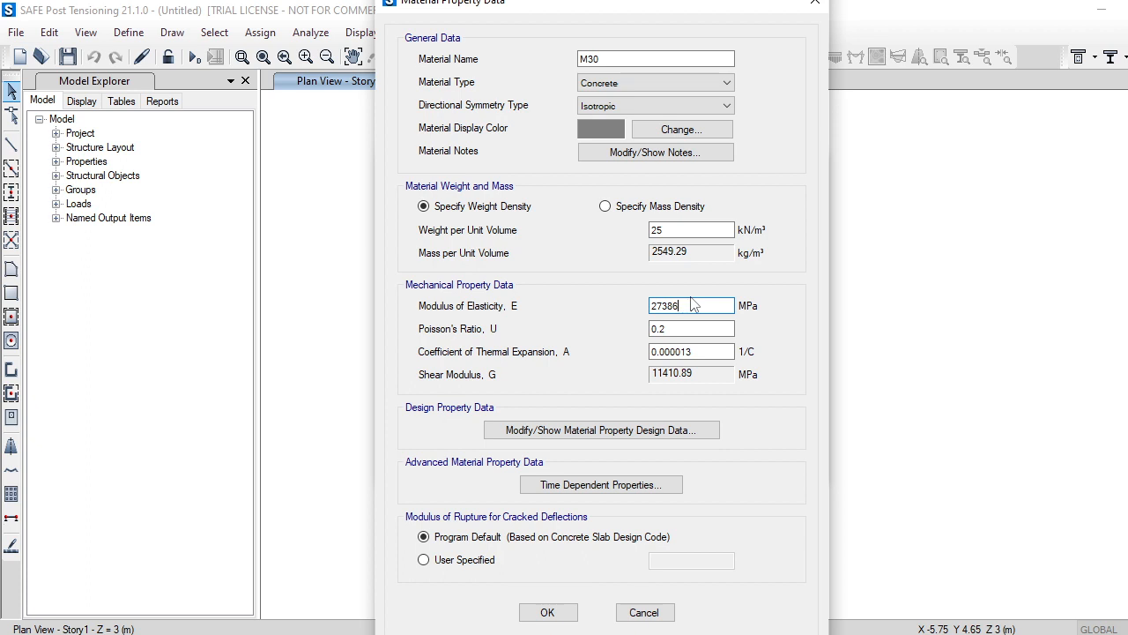
left_click(703, 354)
key("BackSpace")
type("55")
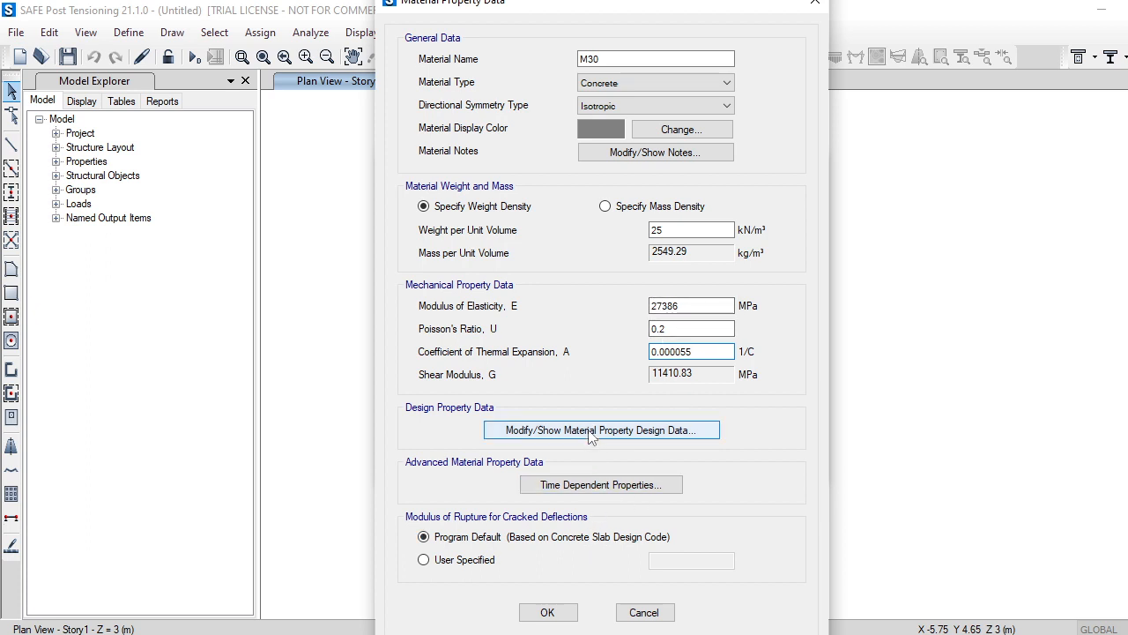
Step: Enter 30 MPa as M30's concrete cube compressive strength in its design data and accept the material
left_click(590, 434)
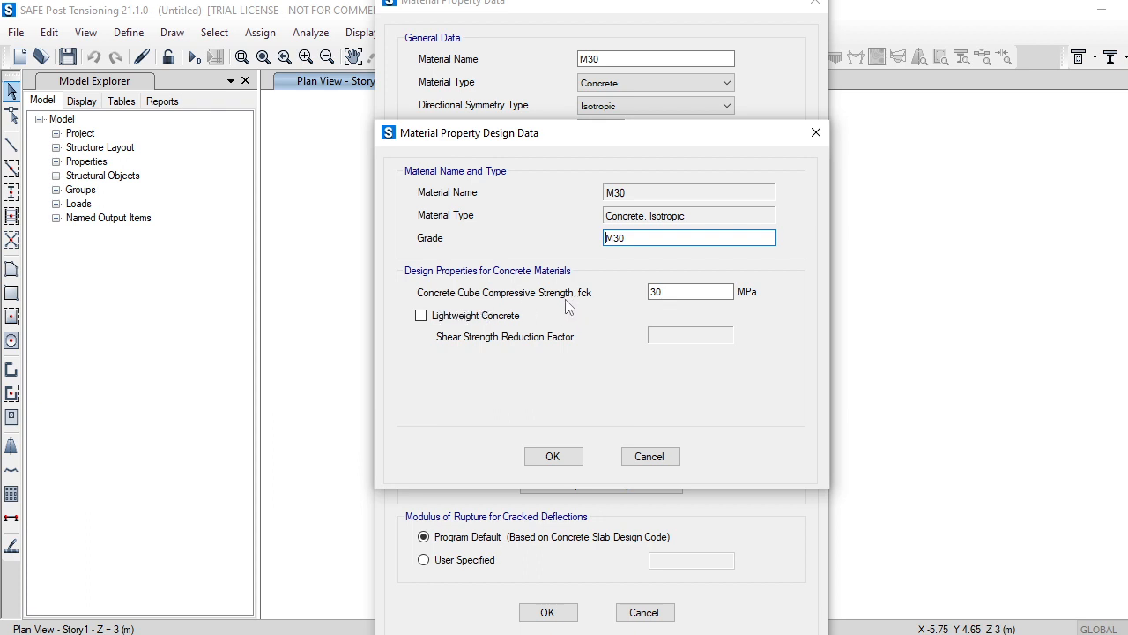
double_click(667, 291)
key("BackSpace")
type("30")
left_click(558, 454)
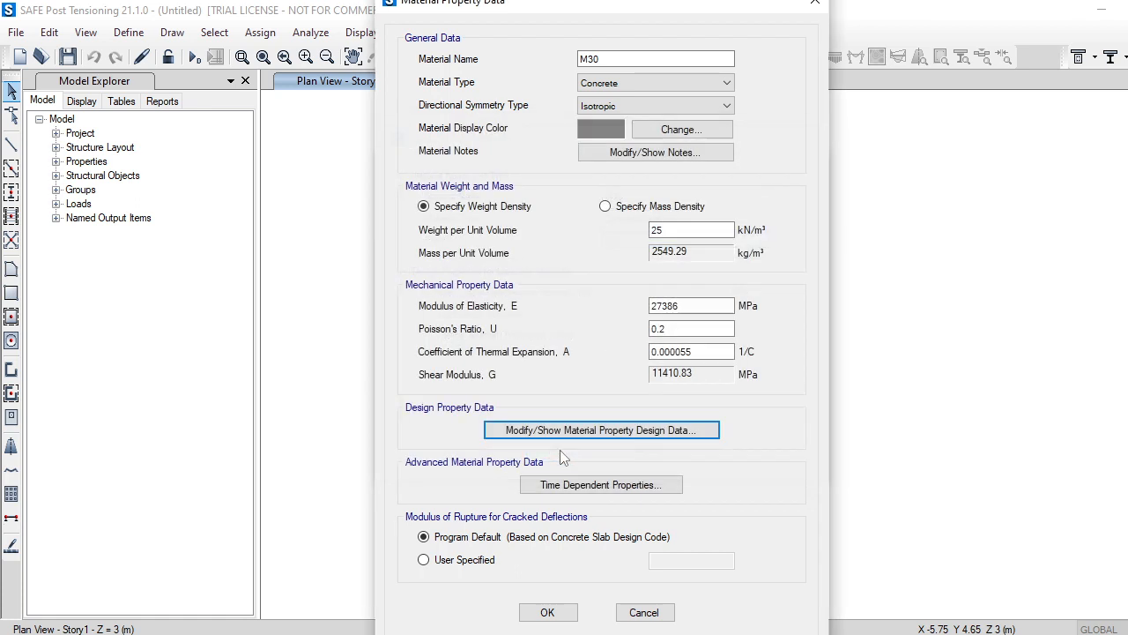
left_click(532, 612)
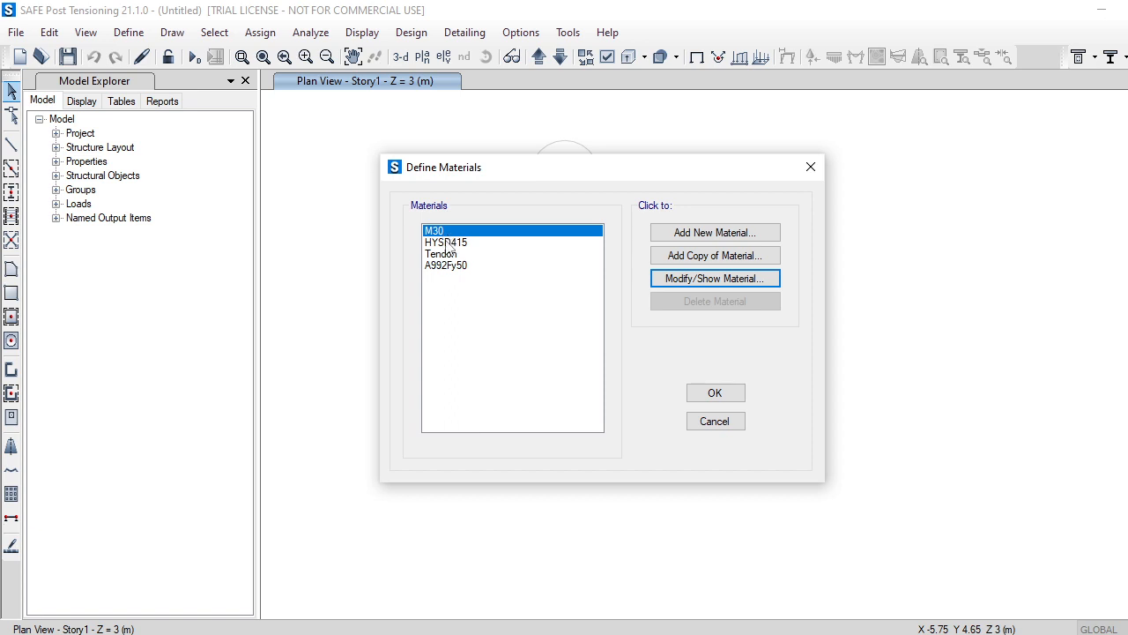
Step: Open the HYSD415 rebar material for editing and set its weight per unit volume to 77 kN/m³
left_click(446, 243)
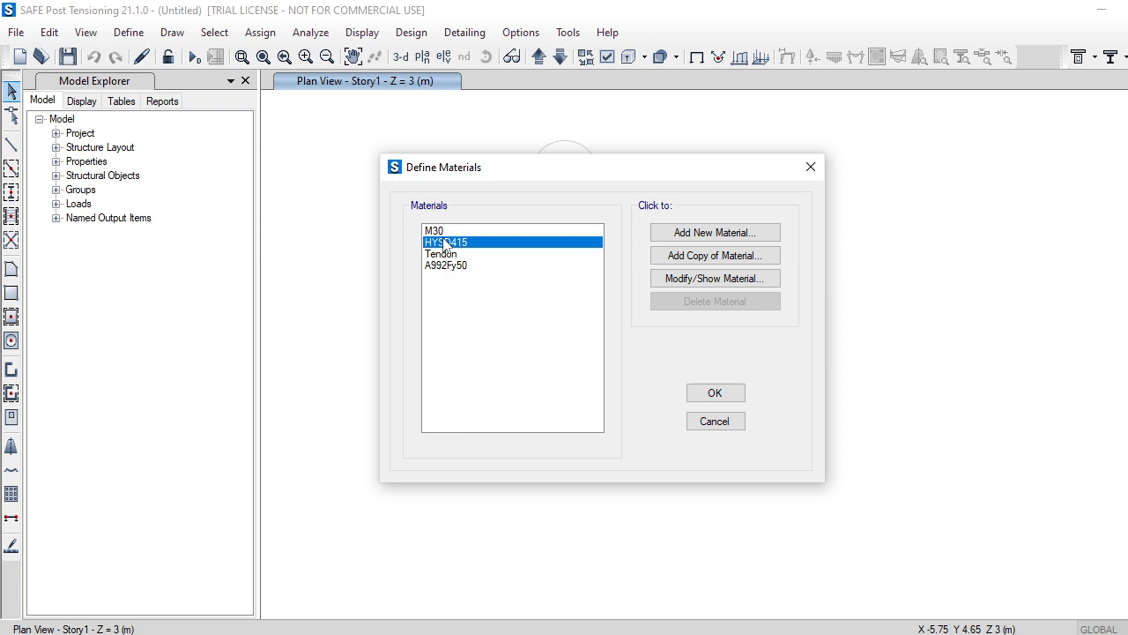
left_click(668, 288)
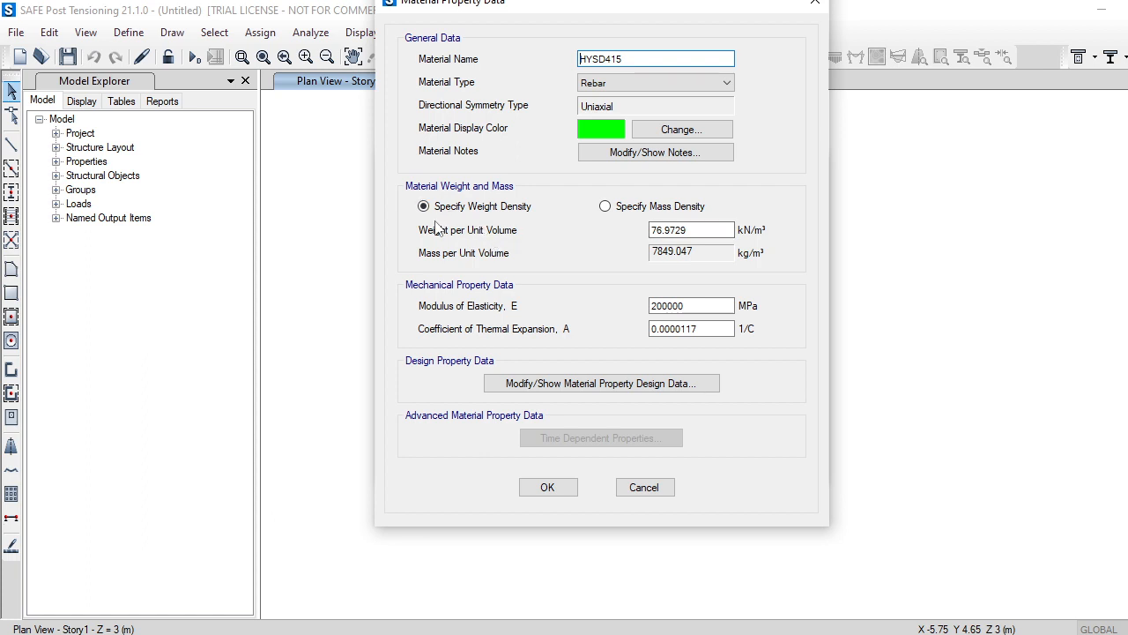
left_click(688, 228)
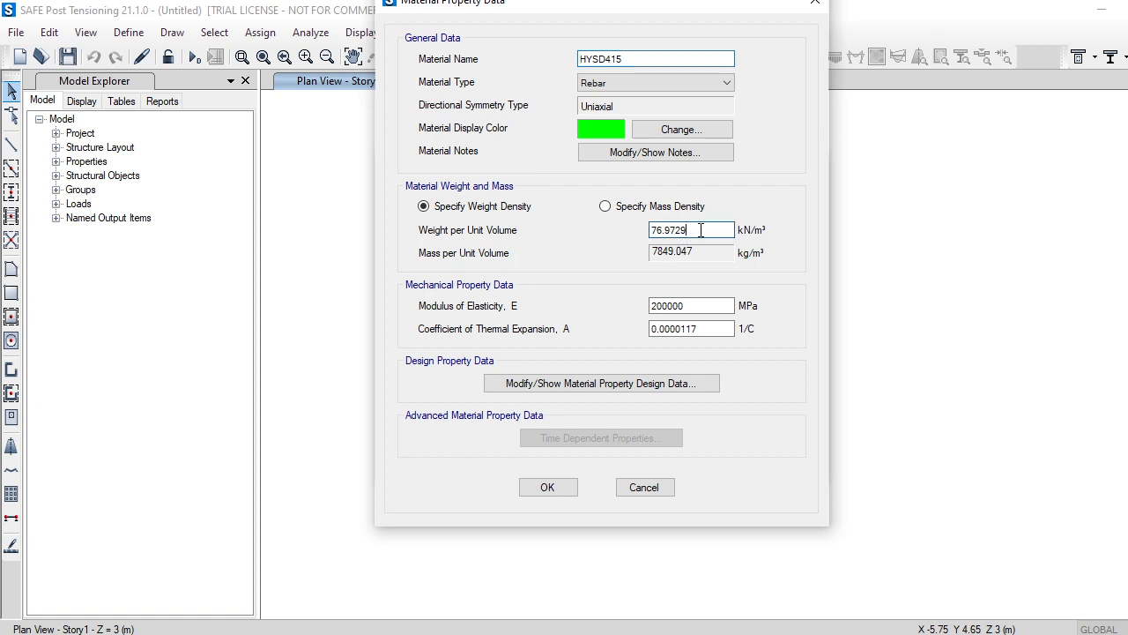
key("BackSpace")
key("BackSpace")
type("7")
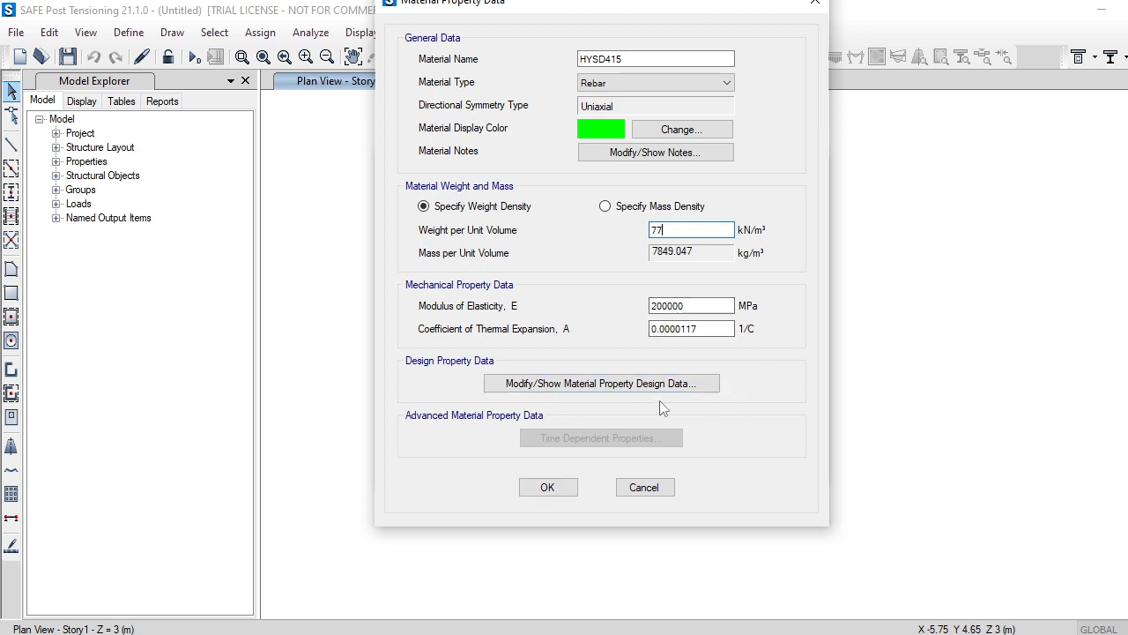
Step: Review the yield and tensile strengths in HYSD415's design data and accept the material definitions
left_click(626, 381)
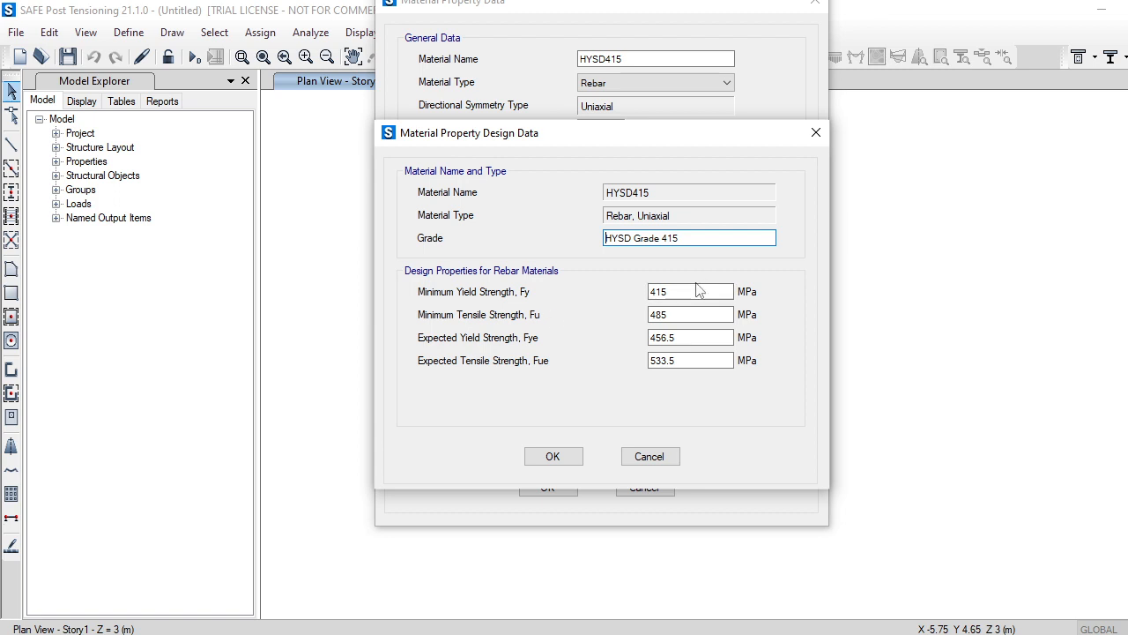
left_click(671, 292)
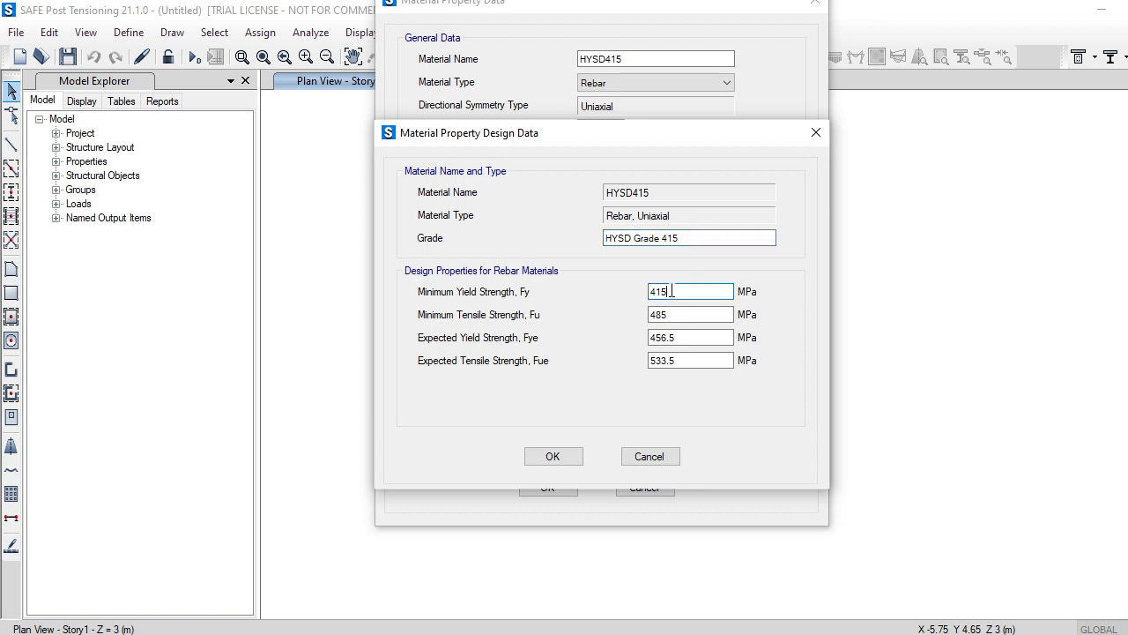
left_click(672, 313)
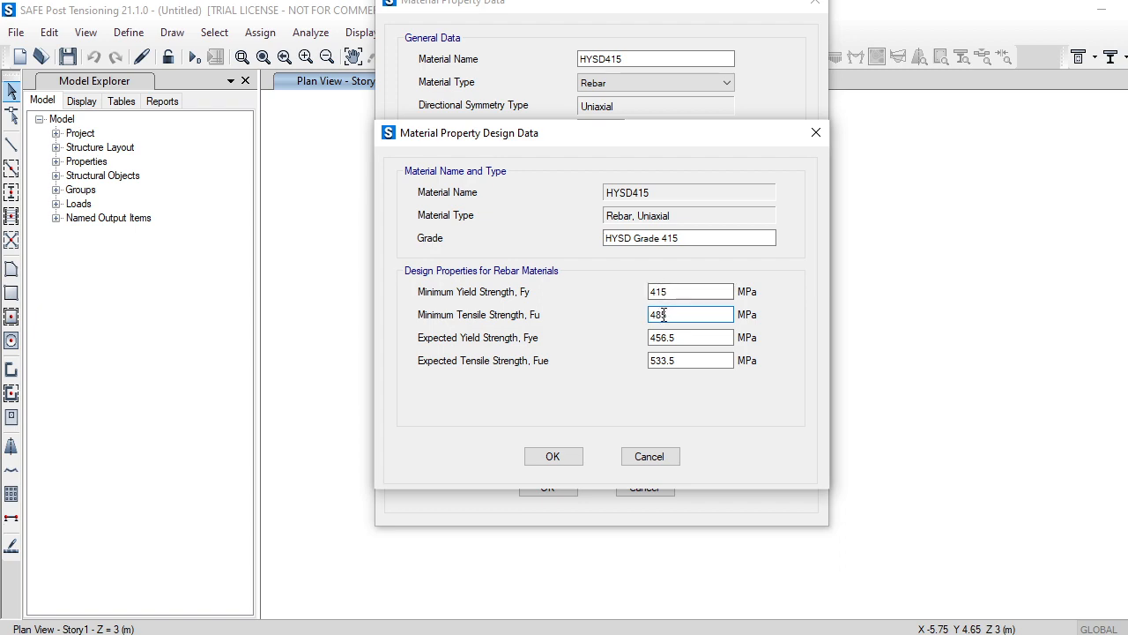
left_click(561, 459)
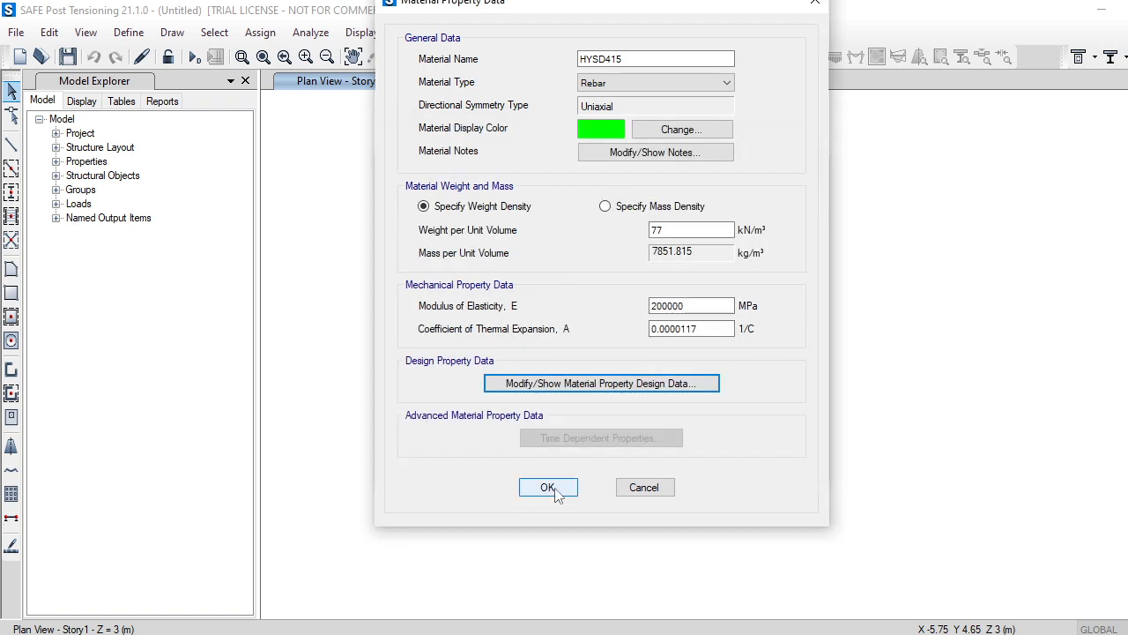
left_click(548, 488)
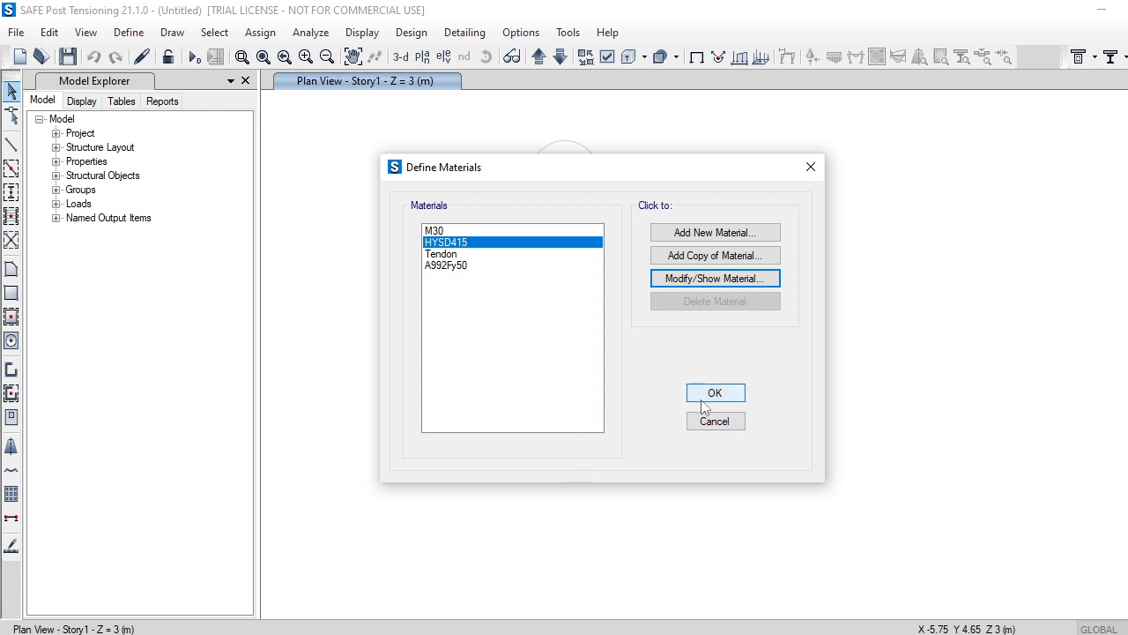
left_click(712, 397)
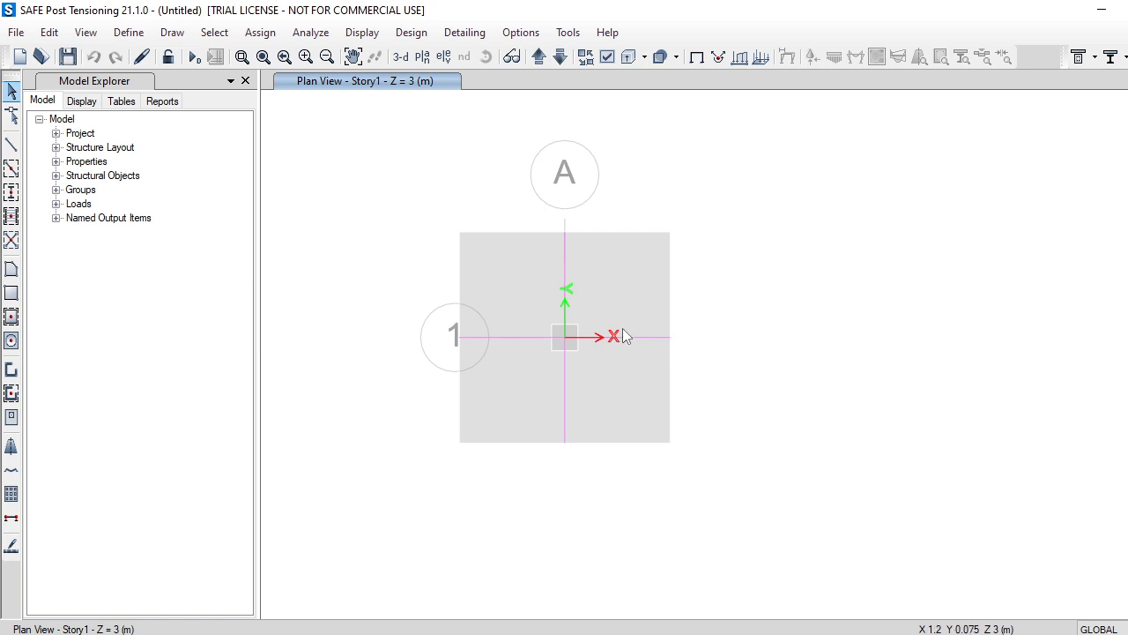
Step: Open the Footing1 slab section property and set its thickness to 50 mm
left_click(133, 36)
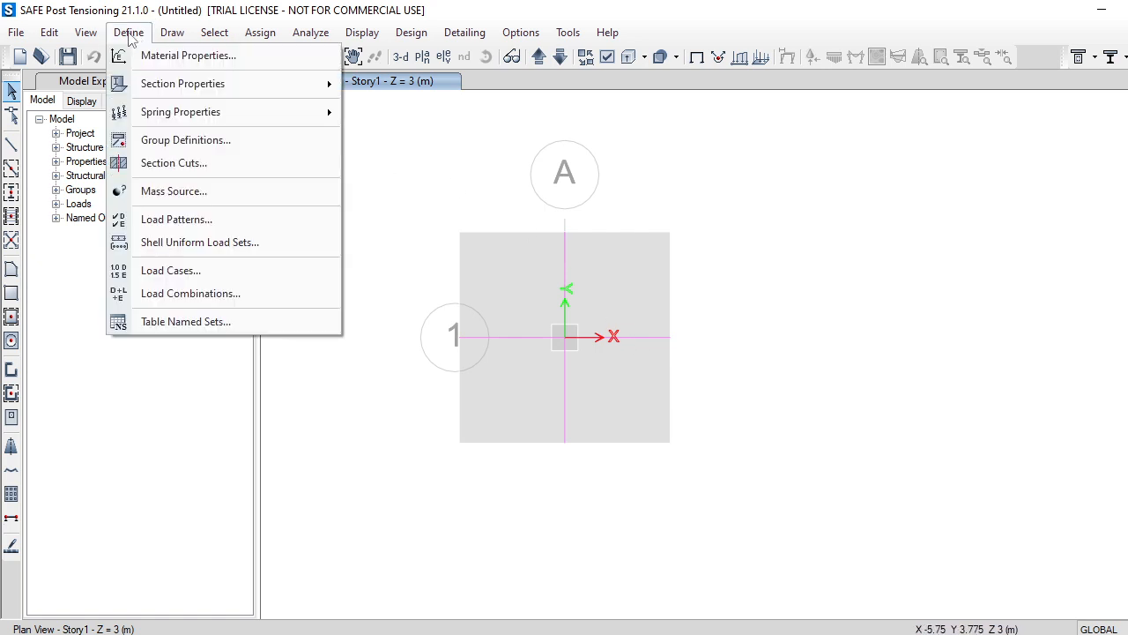
mouse_move(155, 95)
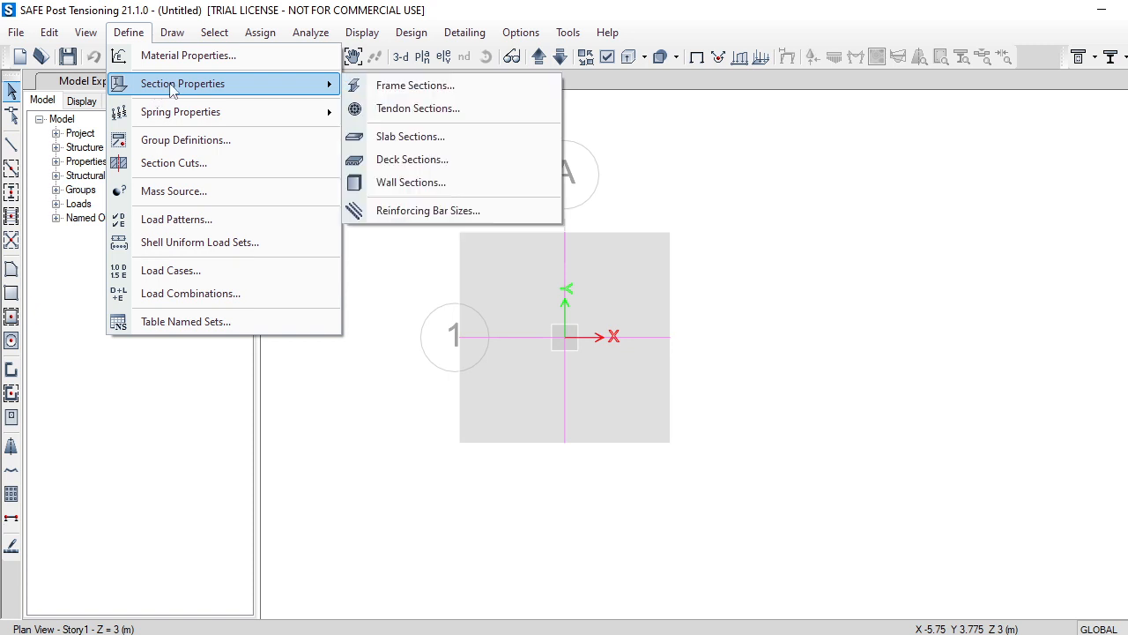
mouse_move(174, 126)
left_click(385, 146)
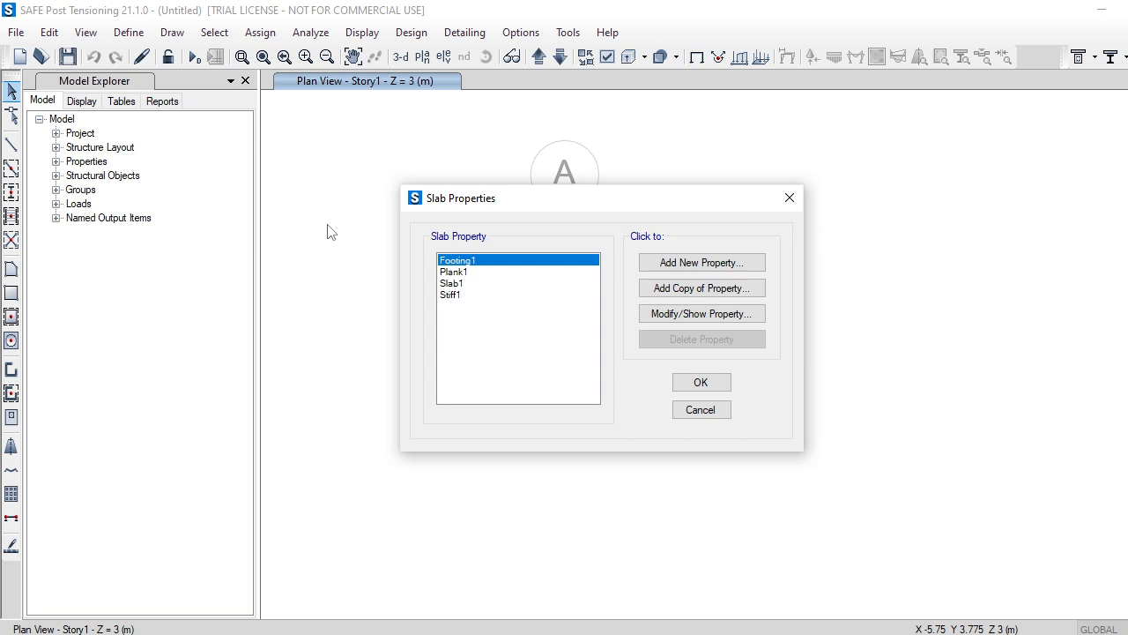
left_click(707, 319)
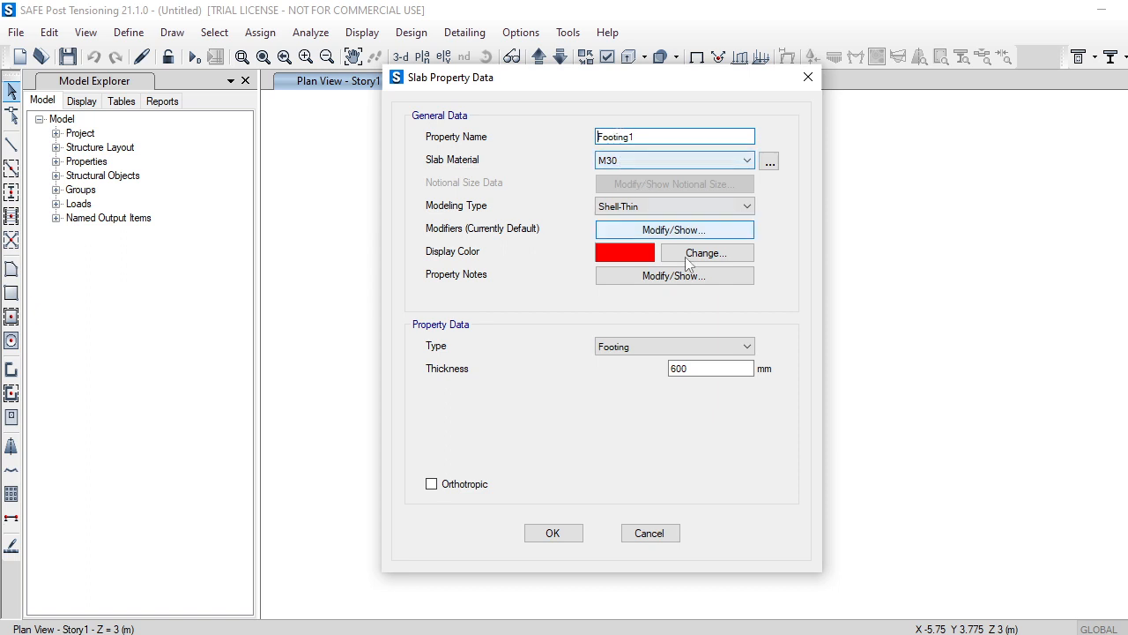
left_click(699, 368)
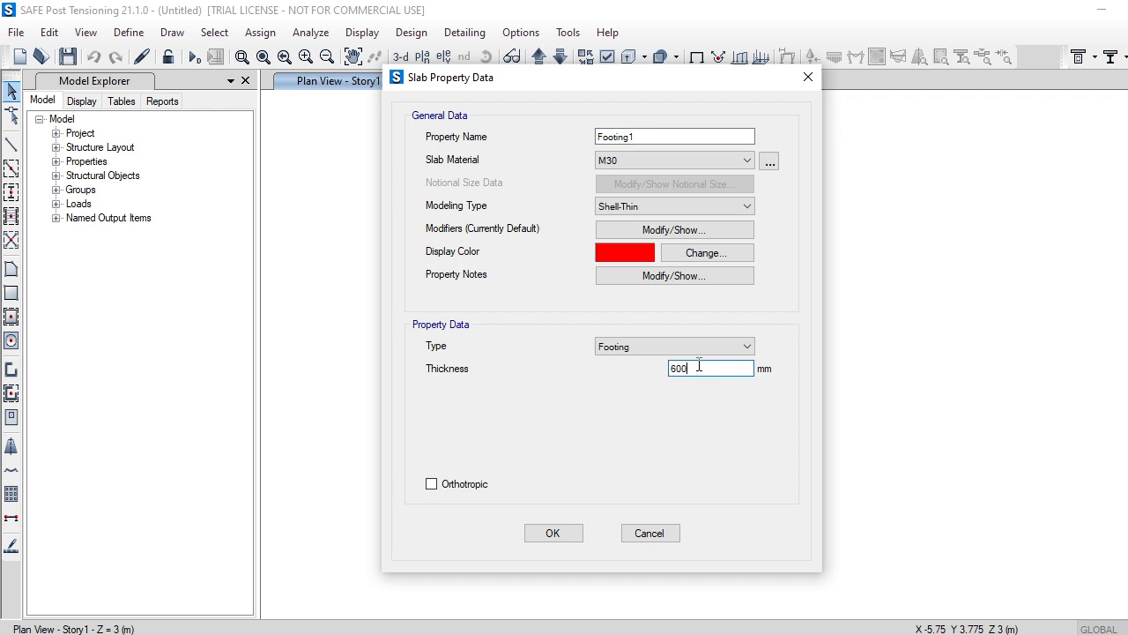
key("BackSpace")
key("BackSpace")
key("BackSpace")
type("50")
left_click(556, 533)
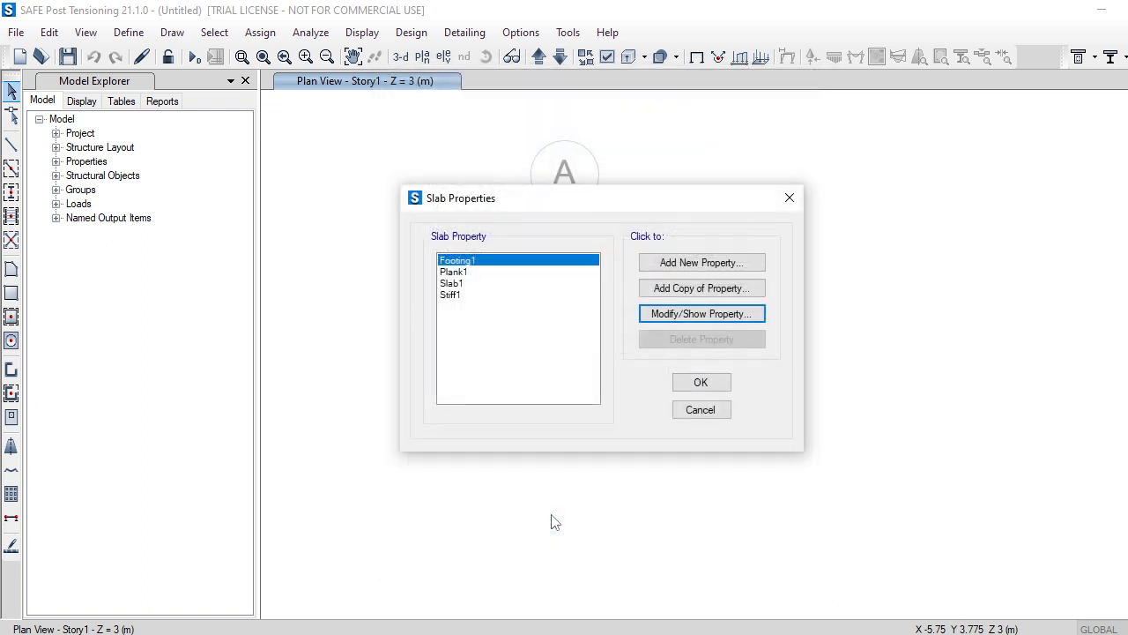
Step: Set the Stiff1 slab property's thickness to 500 mm and accept the slab property definitions
left_click(450, 296)
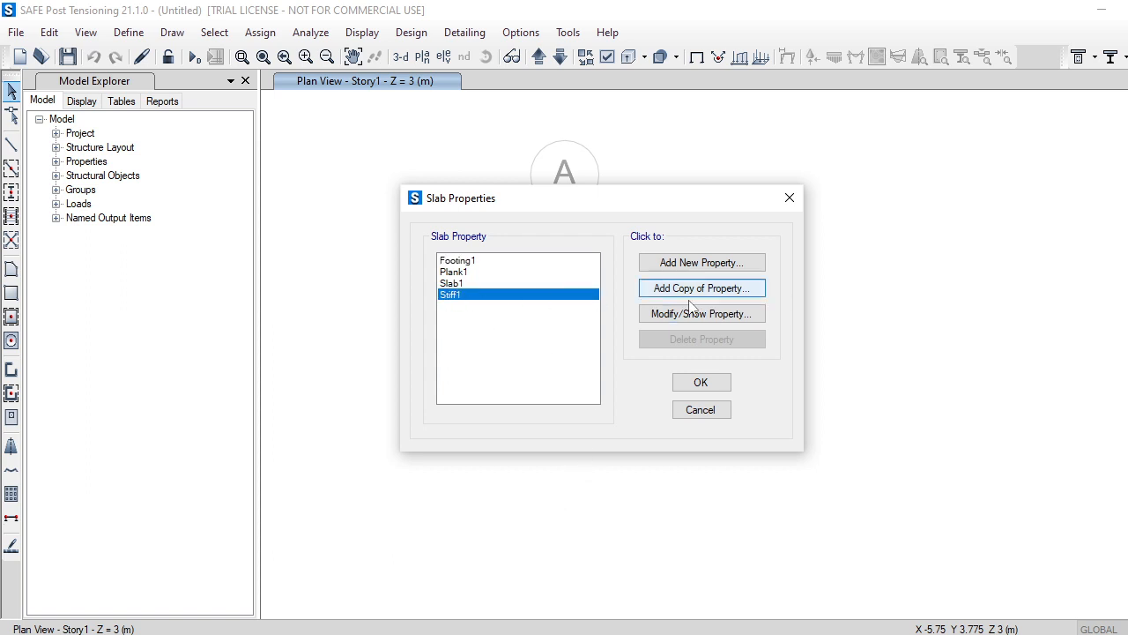
left_click(738, 315)
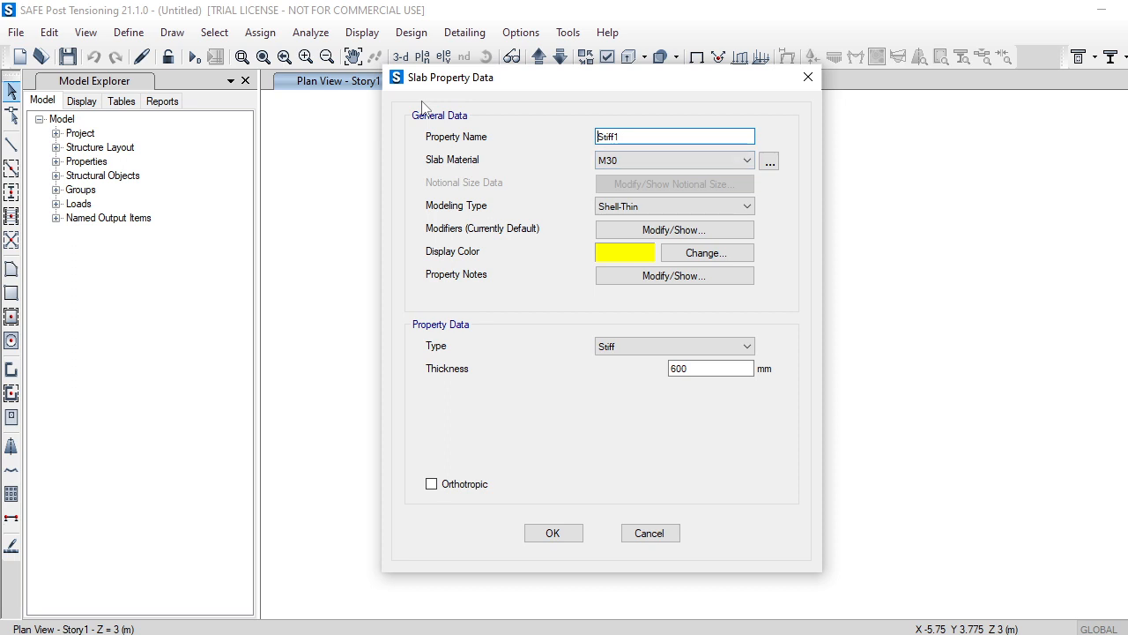
left_click(696, 365)
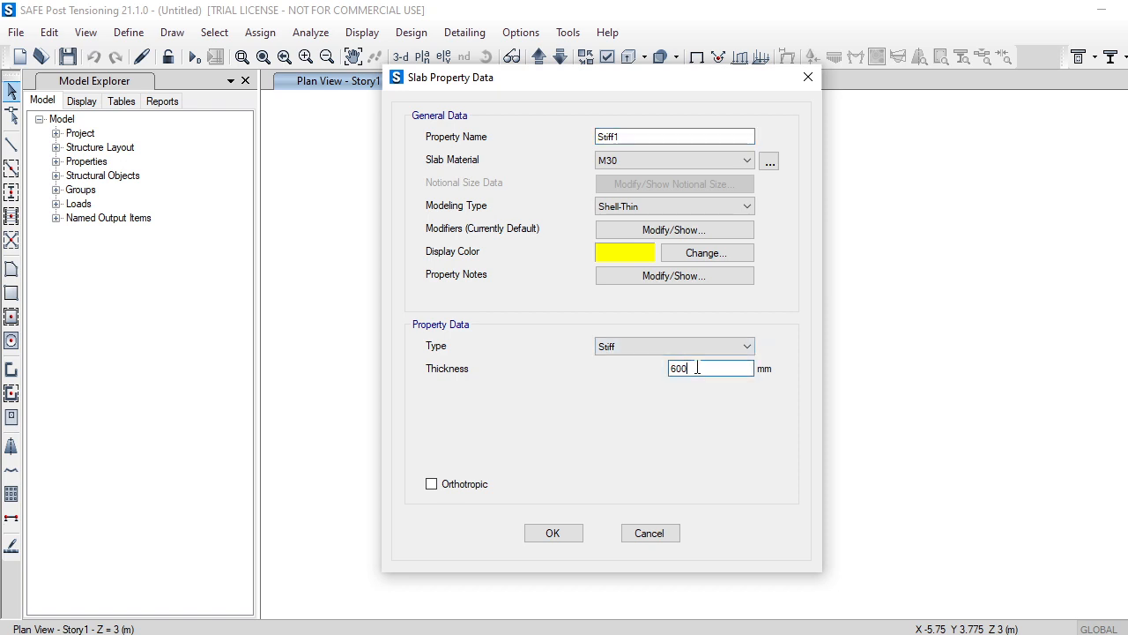
key("BackSpace")
key("BackSpace")
key("BackSpace")
type("500")
left_click(552, 534)
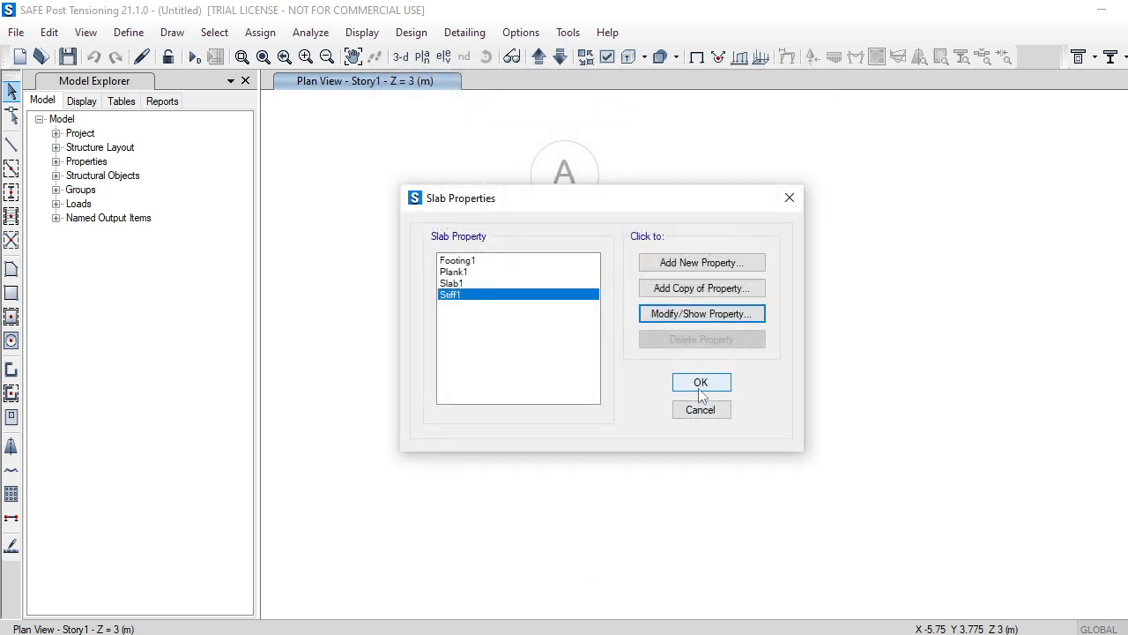
left_click(696, 386)
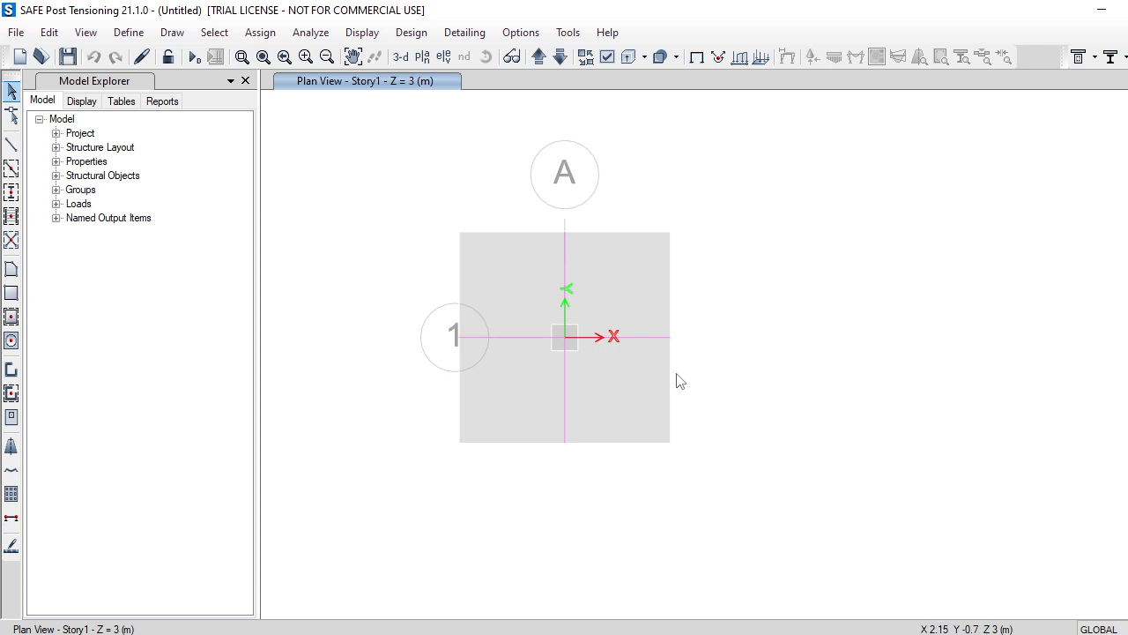
Step: Review the Dead and Live load patterns and the defined load cases, accepting both definitions
left_click(137, 36)
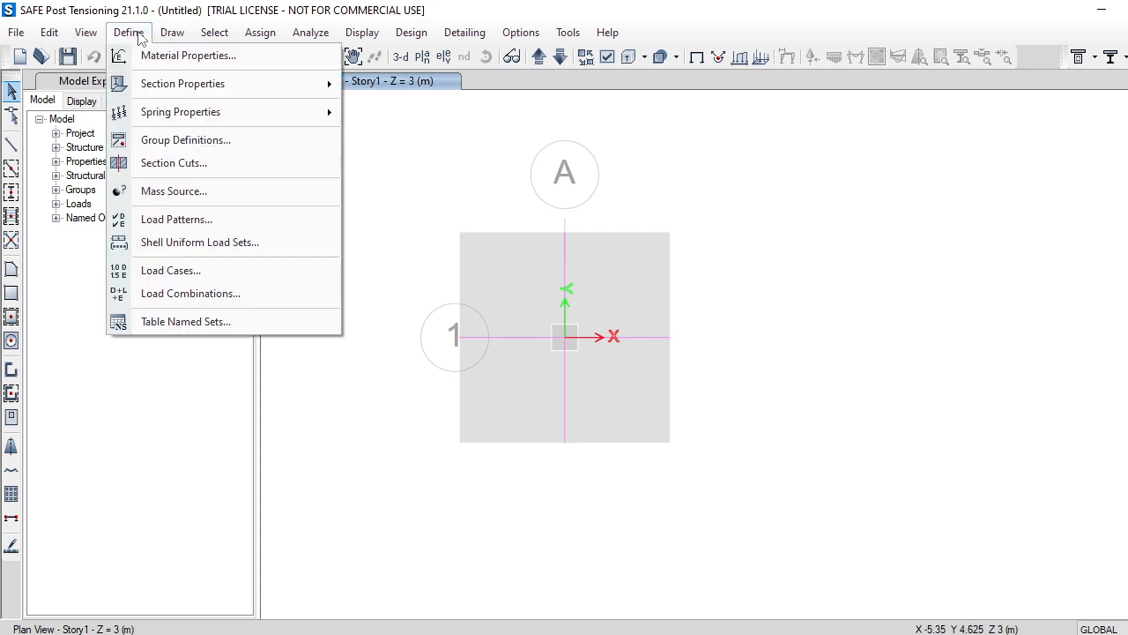
left_click(151, 228)
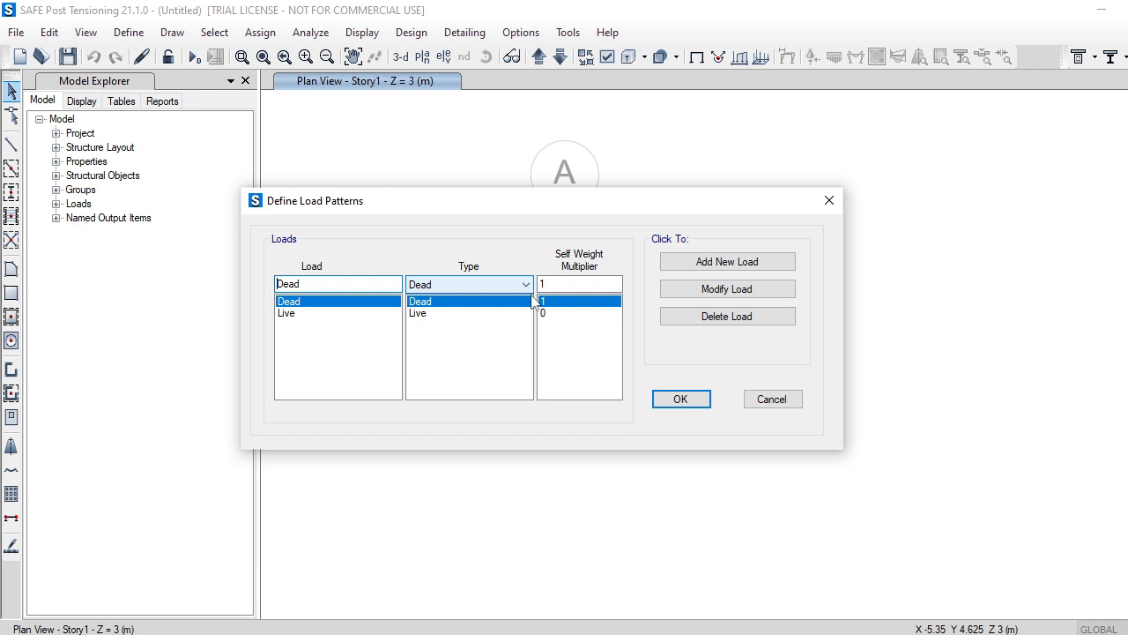
left_click(663, 401)
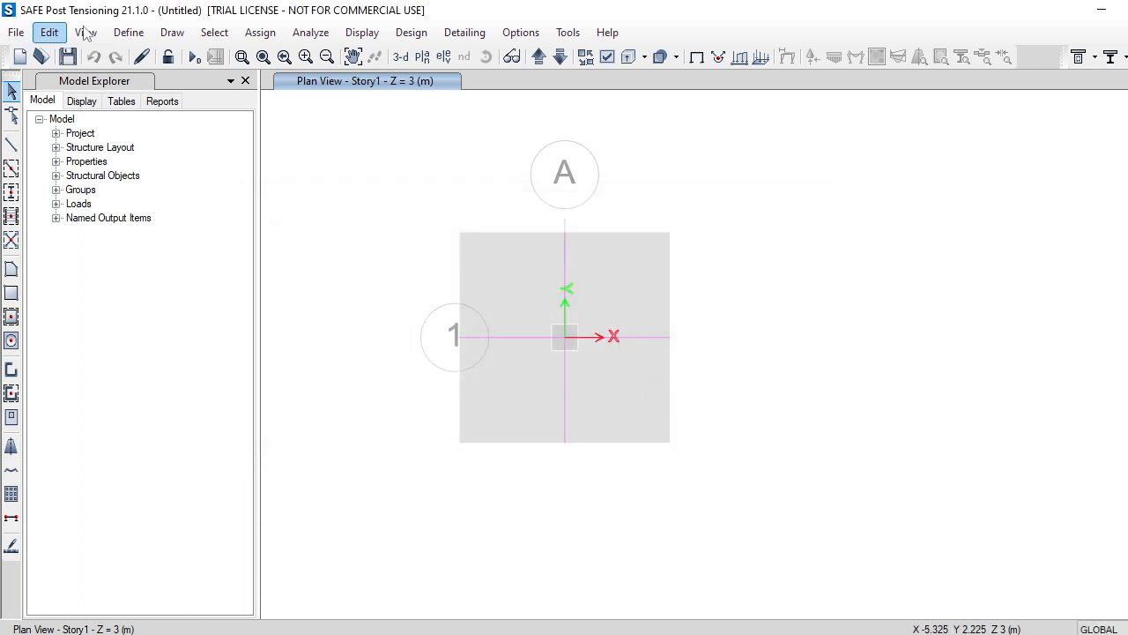
left_click(129, 33)
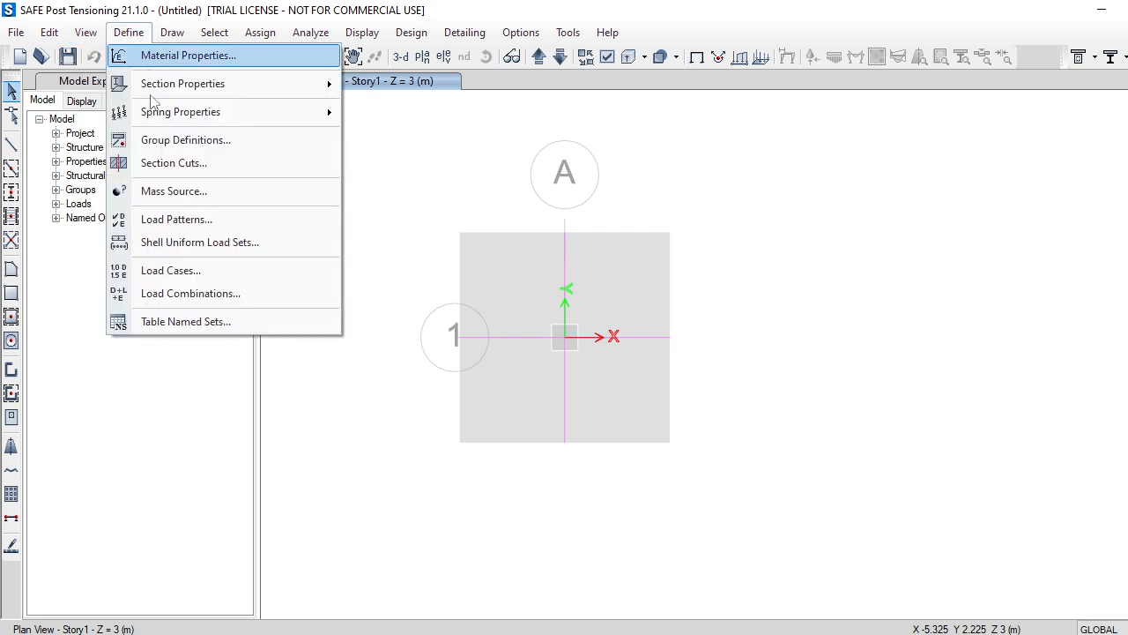
left_click(163, 271)
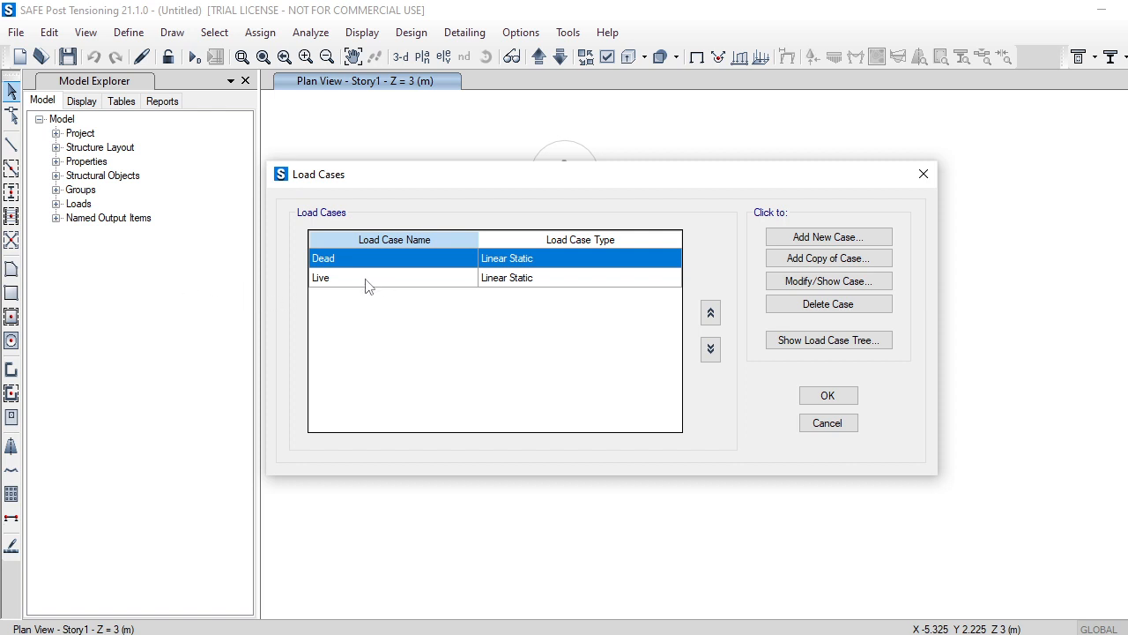
left_click(825, 395)
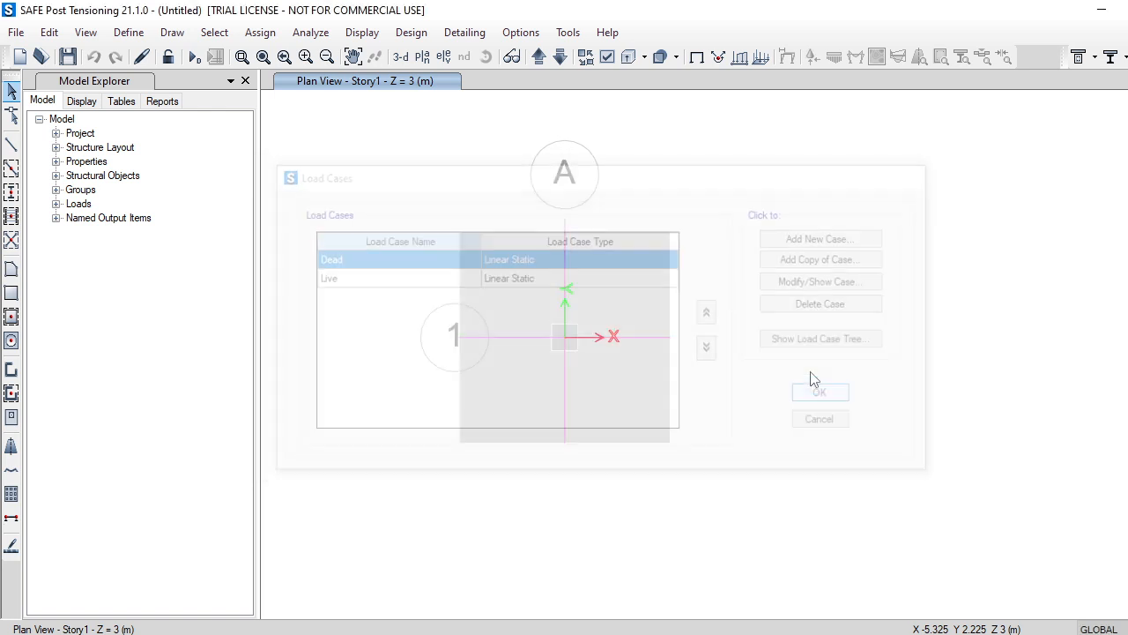
Step: Add a new linear-add load combination and include the Live load case alongside Dead
left_click(129, 33)
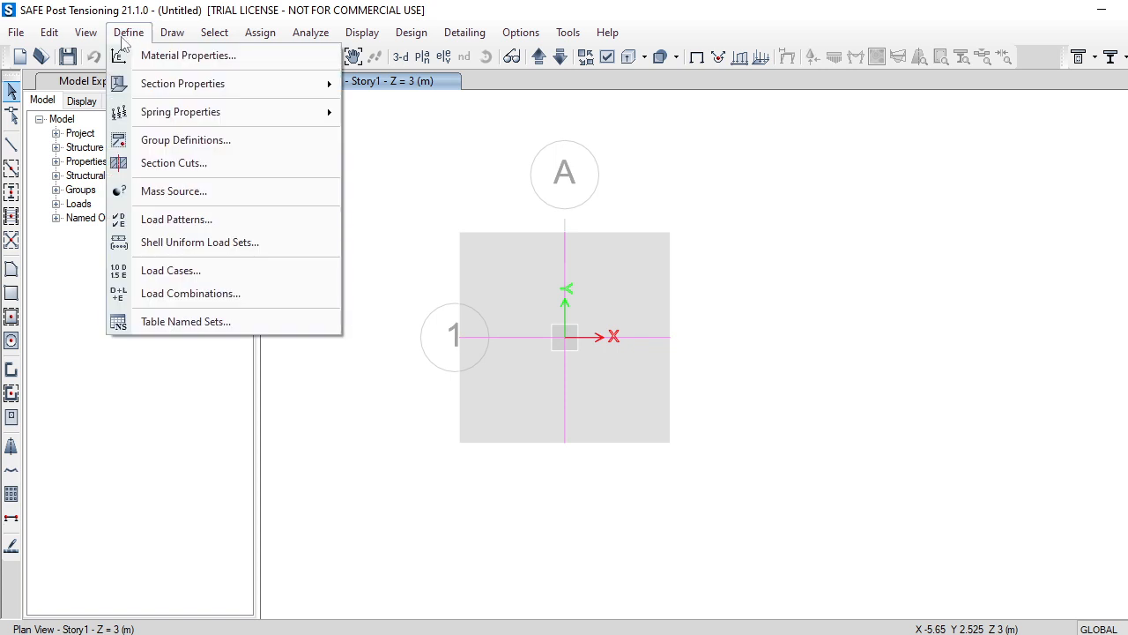
left_click(169, 296)
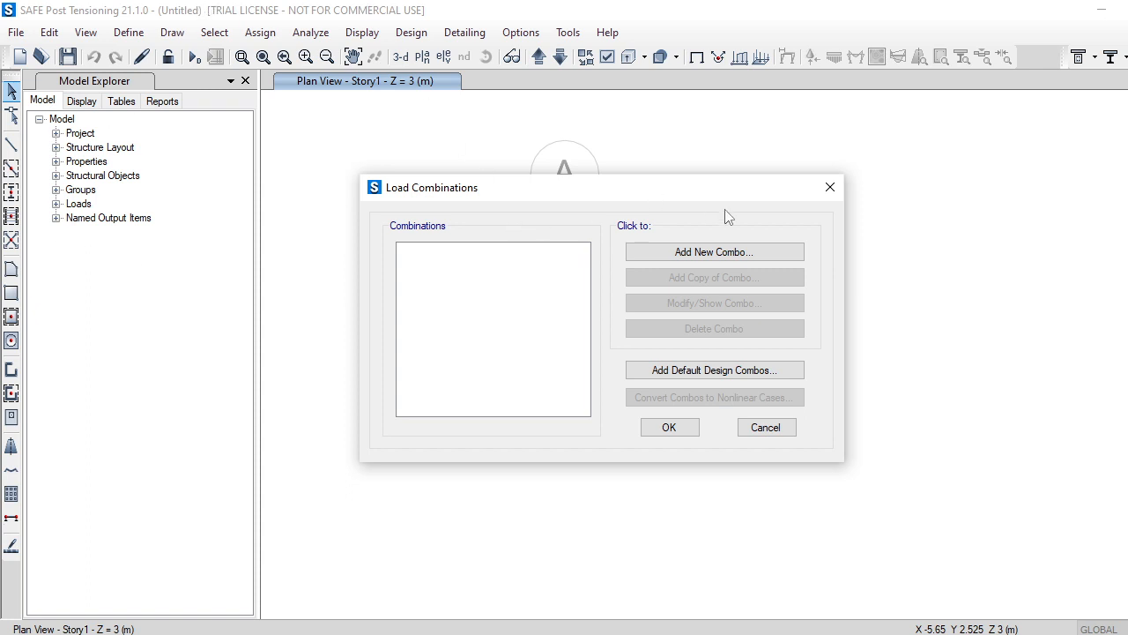
left_click(728, 252)
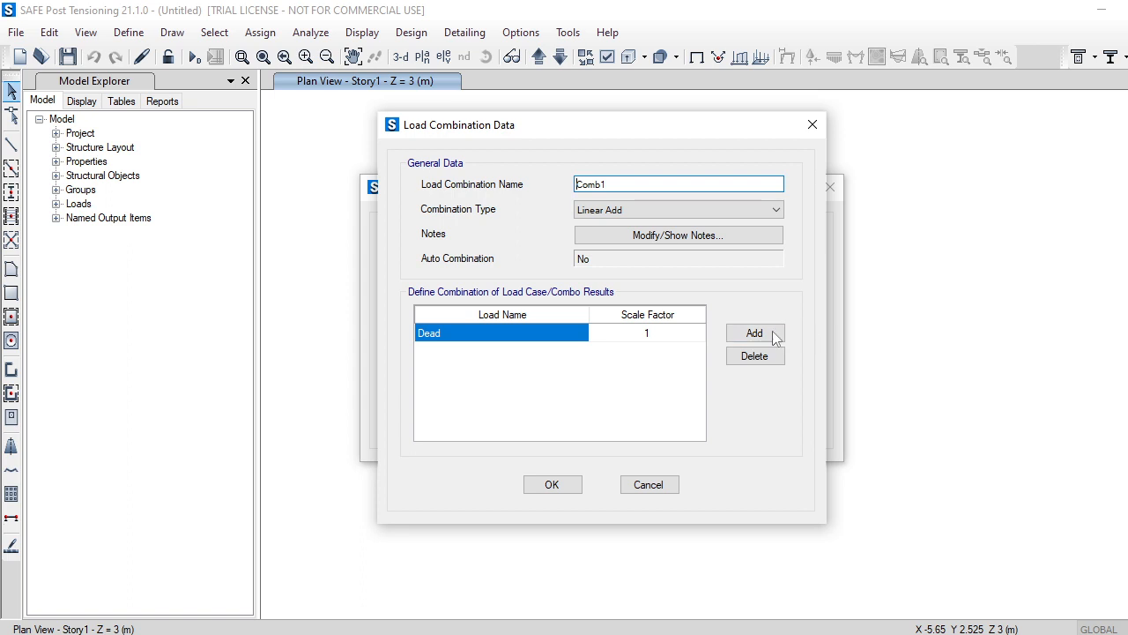
left_click(745, 335)
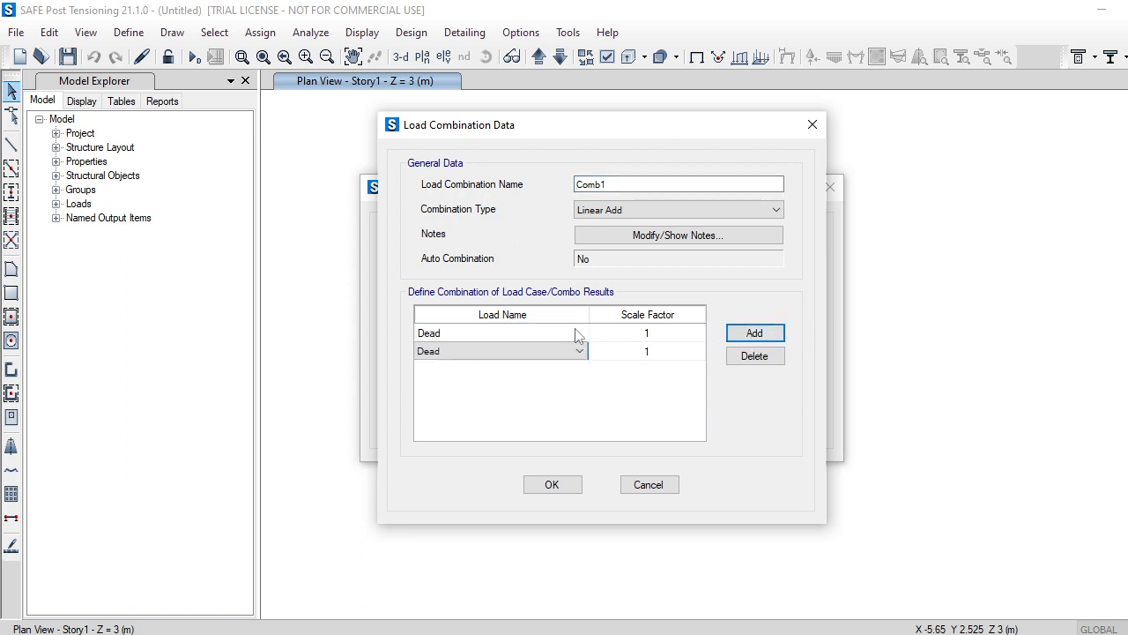
left_click(580, 352)
left_click(431, 378)
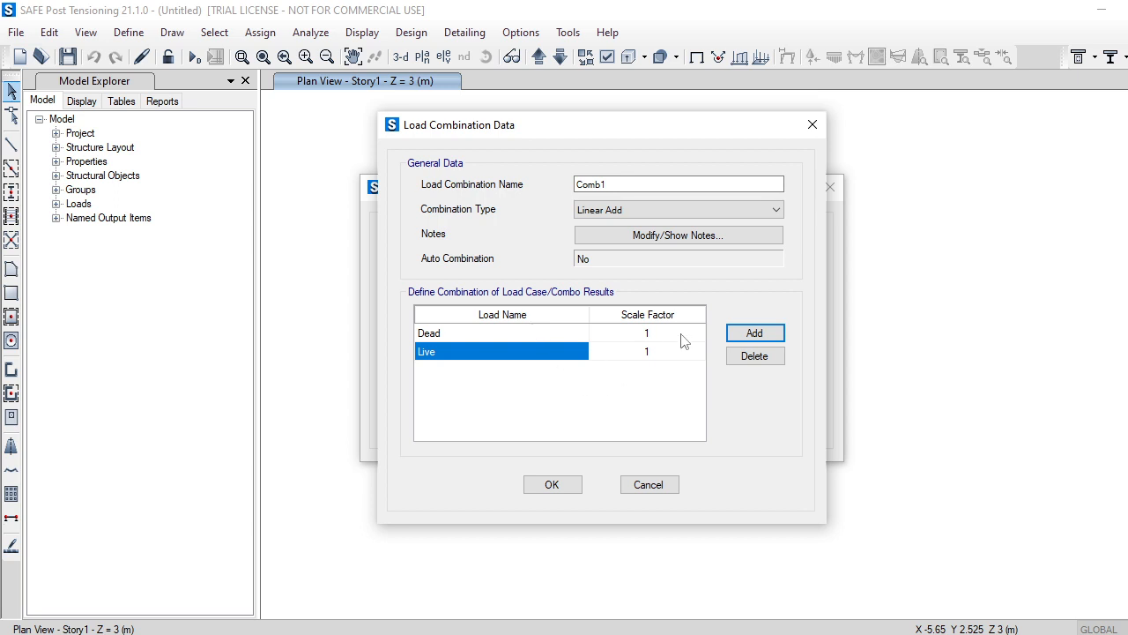
Step: Set the Dead and Live scale factors to 1.5 each and accept the load combination
left_click(649, 332)
left_click(649, 332)
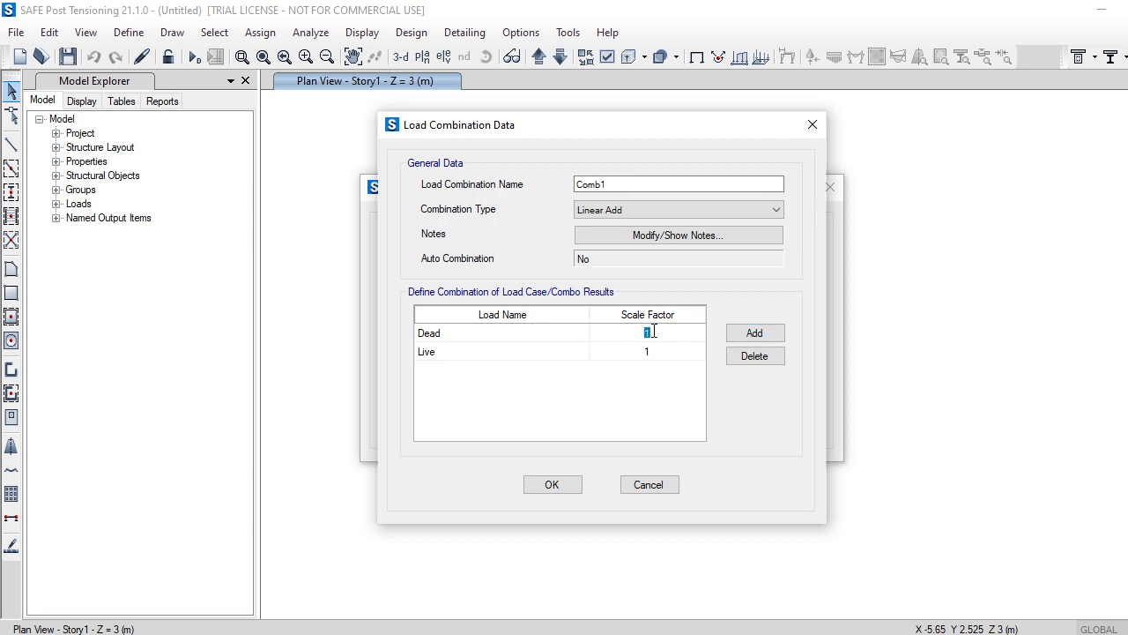
type("1.5")
left_click(661, 352)
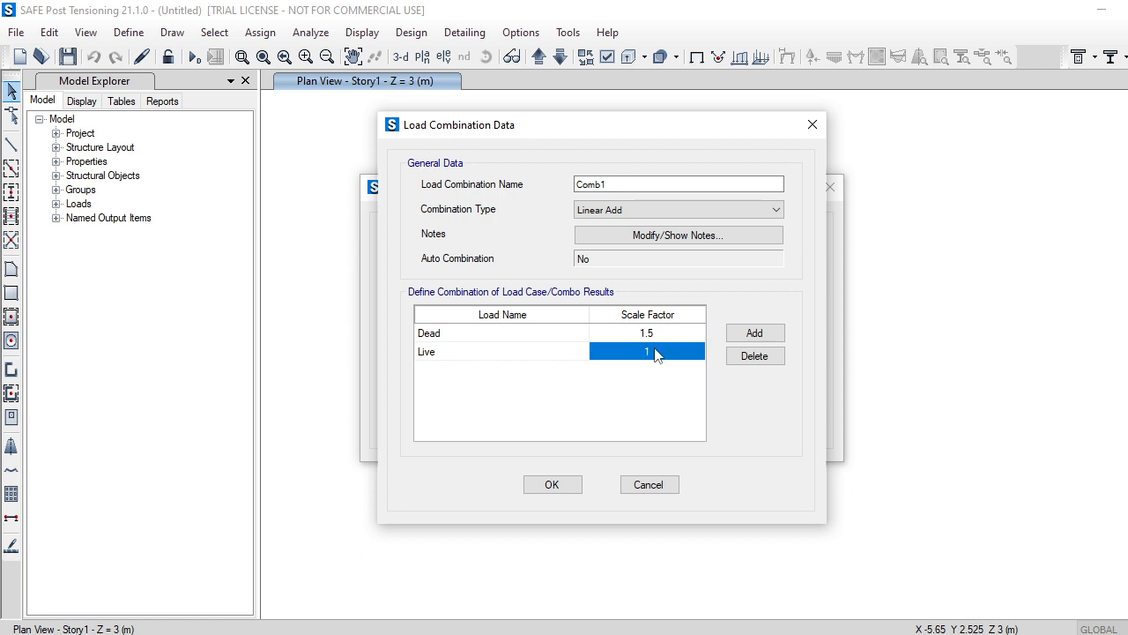
left_click(655, 352)
type("1.5")
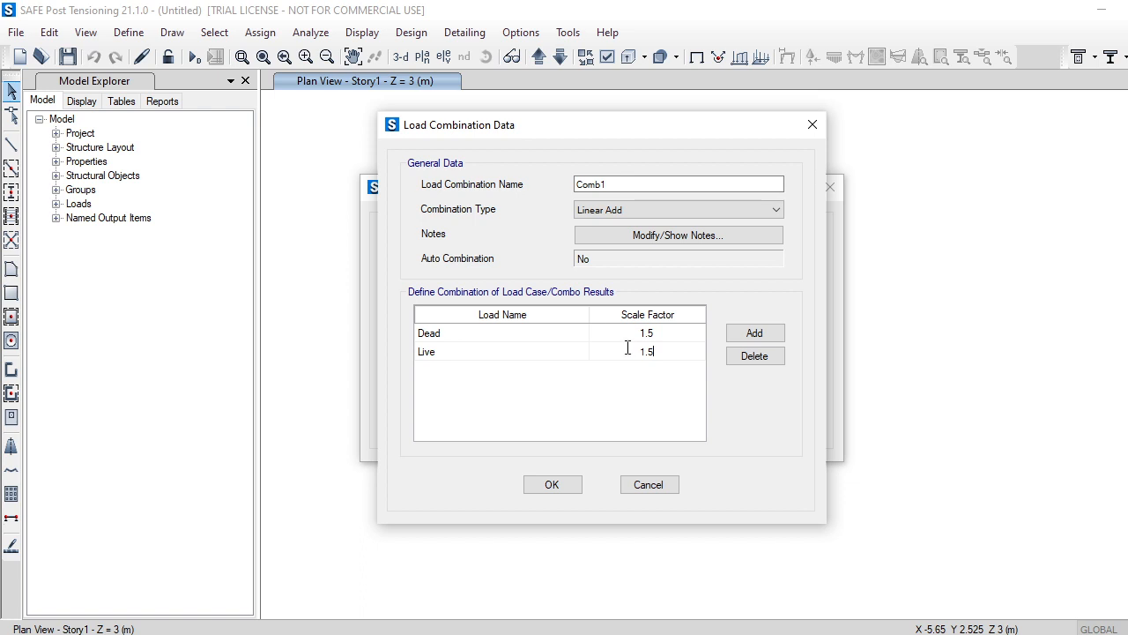
left_click(550, 487)
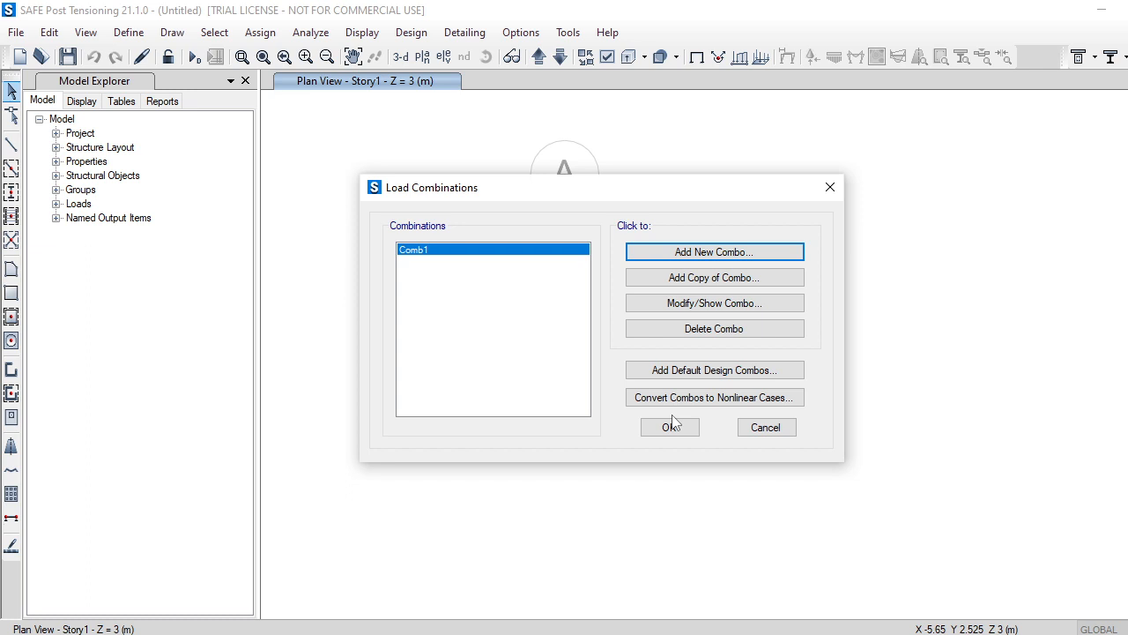
left_click(671, 431)
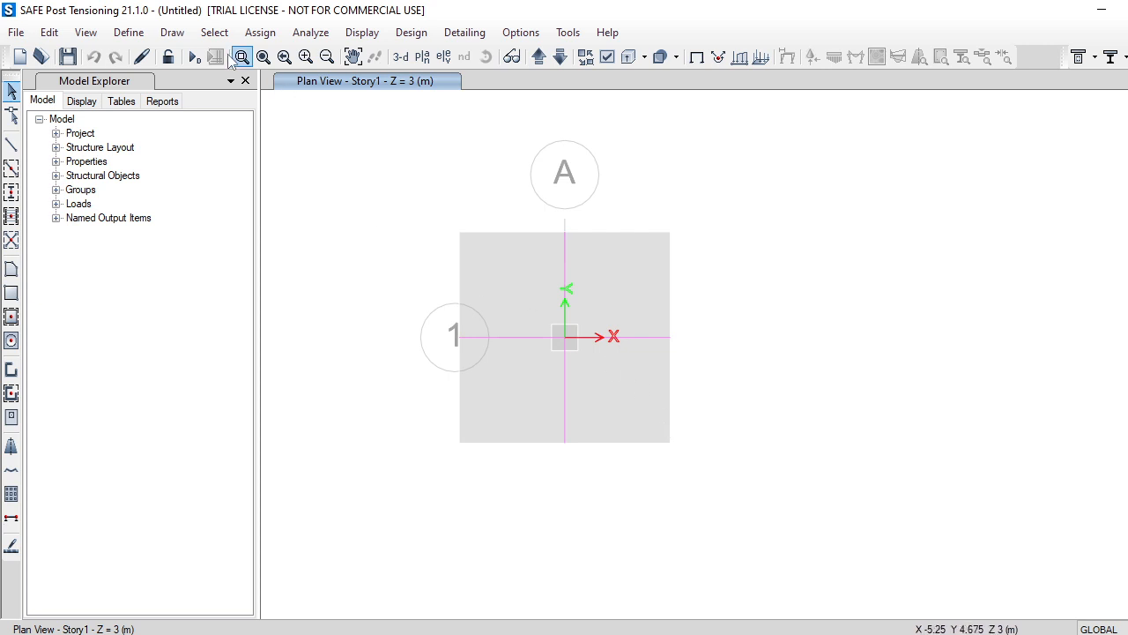
Step: Select the footing shell by its area spring property ASpr1
left_click(204, 34)
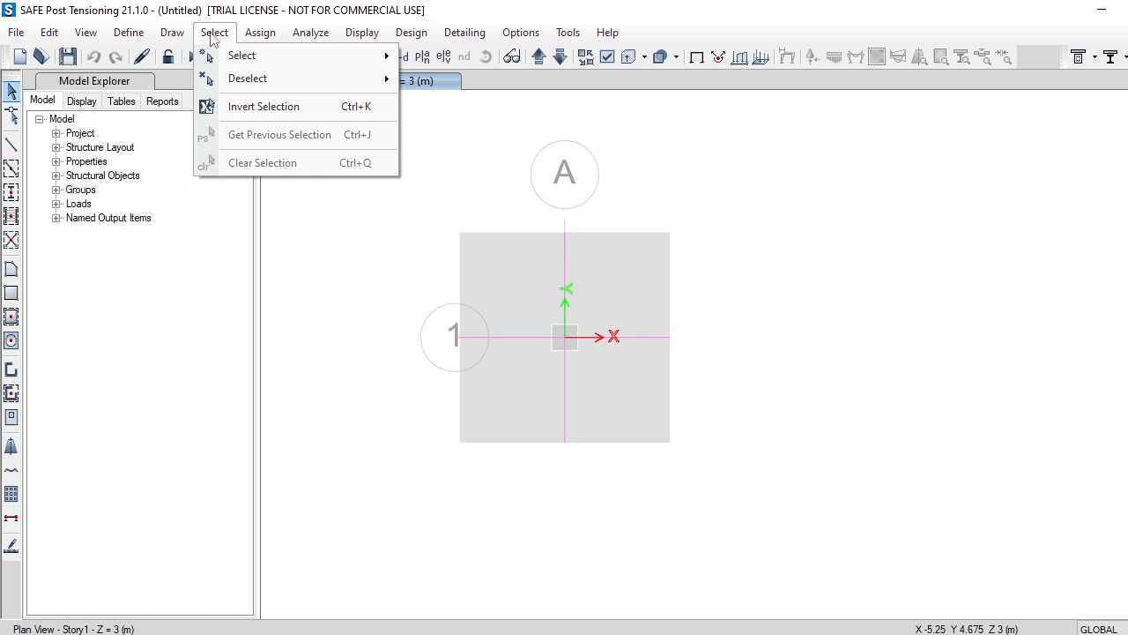
mouse_move(236, 57)
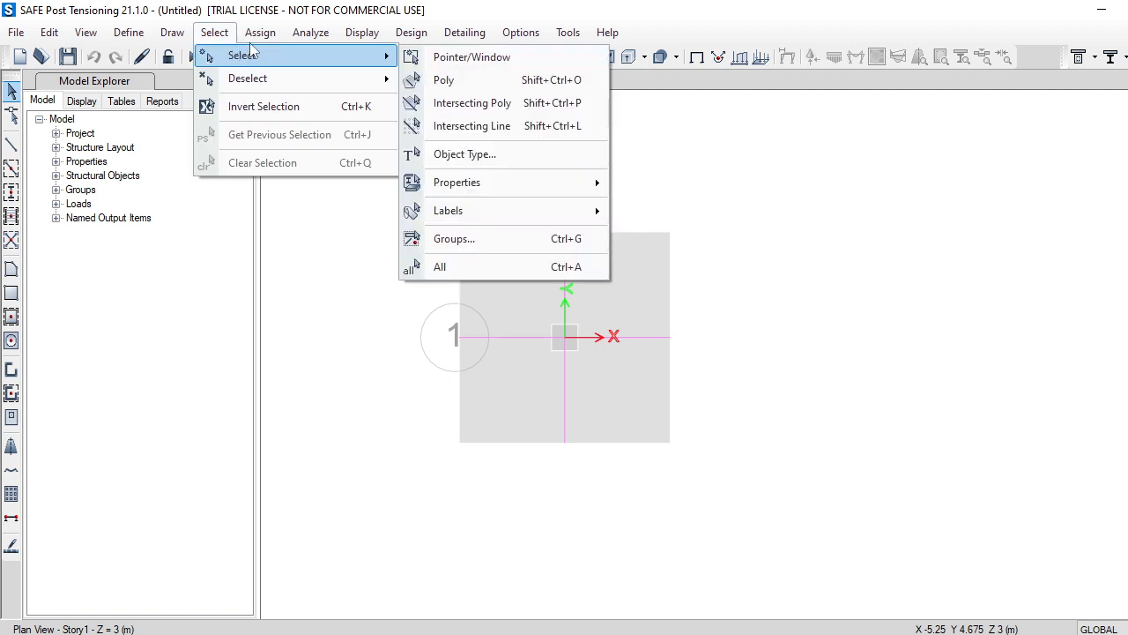
mouse_move(537, 185)
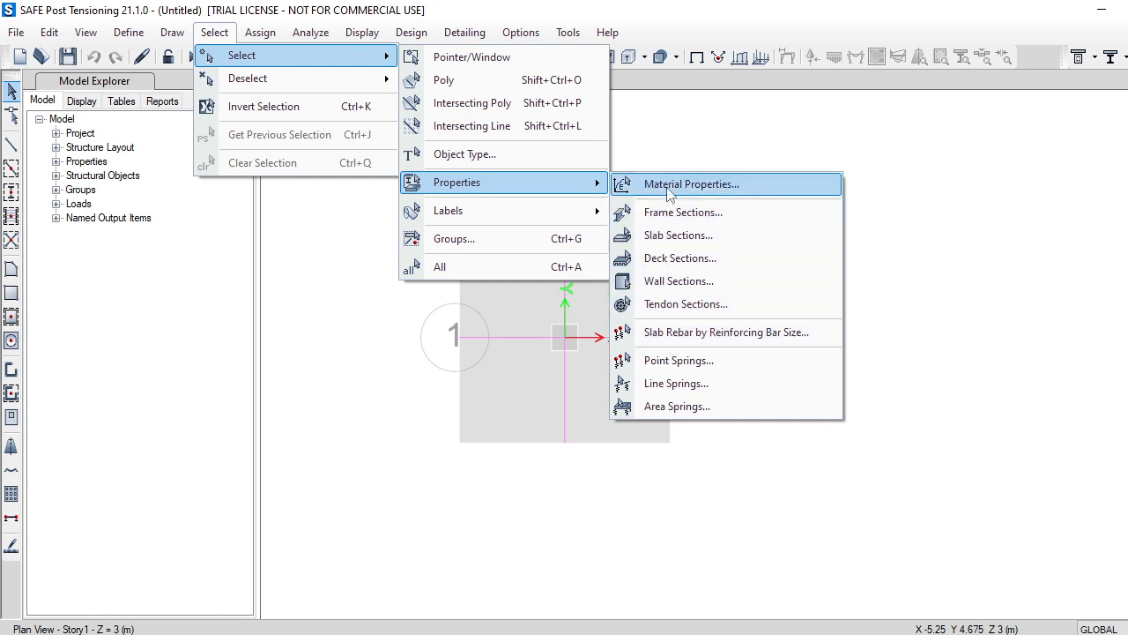
left_click(677, 407)
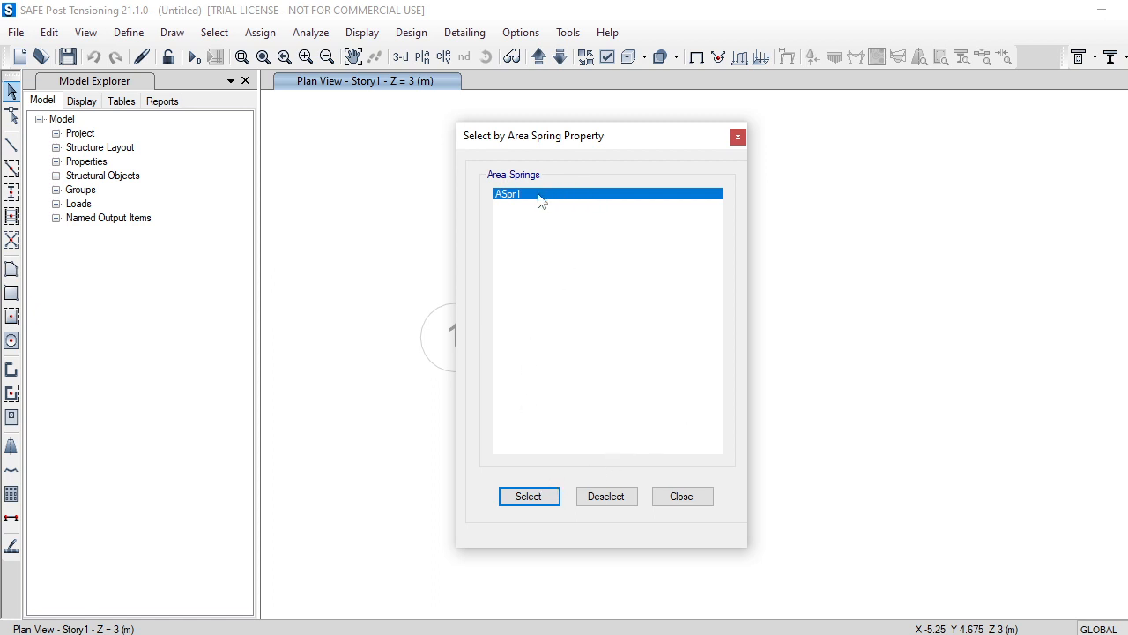
left_click(520, 502)
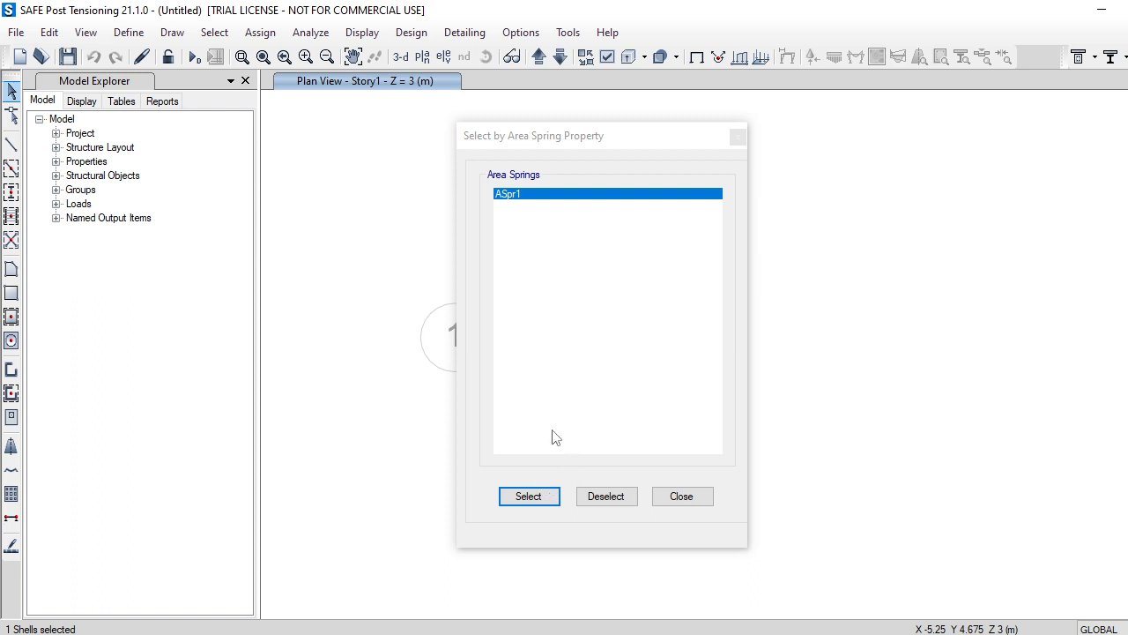
left_click(519, 497)
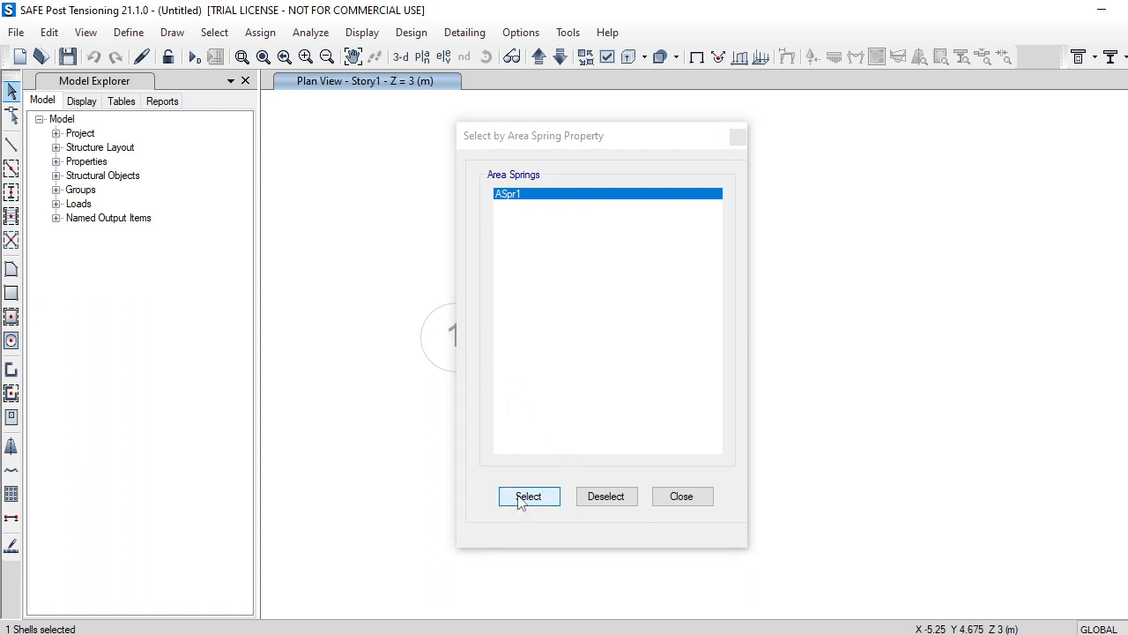
left_click(599, 200)
left_click(562, 195)
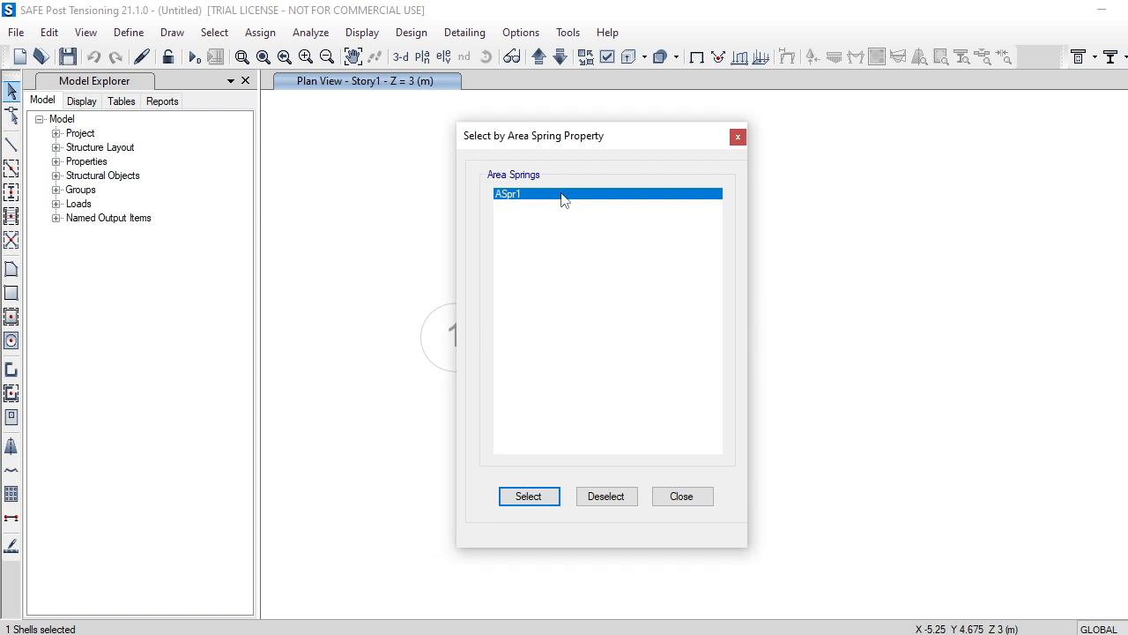
left_click(680, 497)
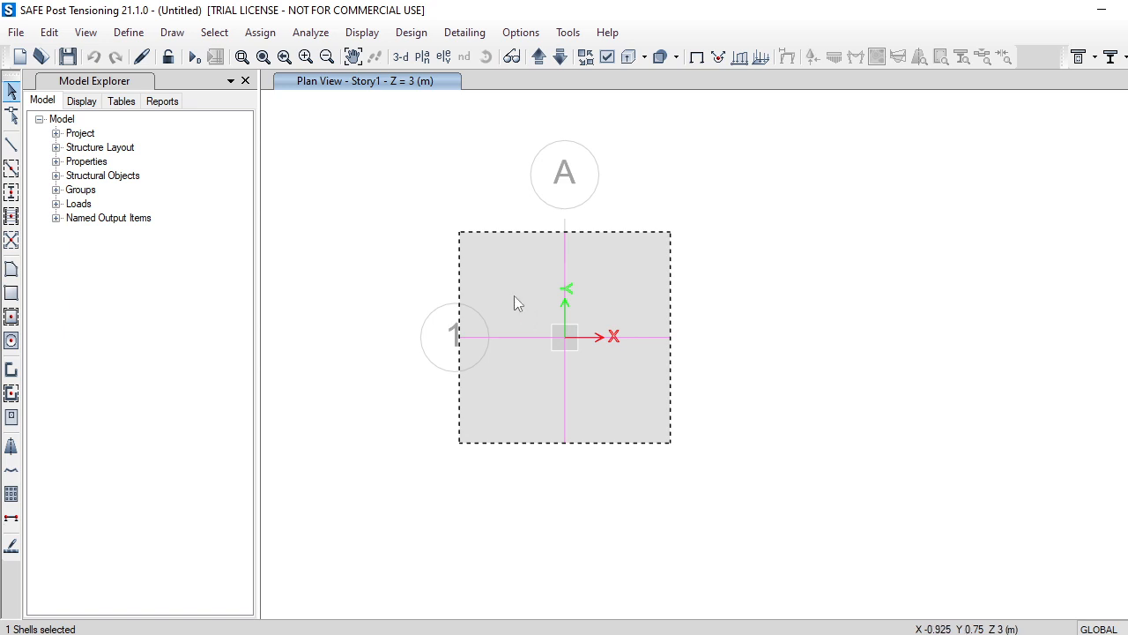
Step: Start drawing design strips and set the start and end widths on both sides to 500 mm
left_click(172, 33)
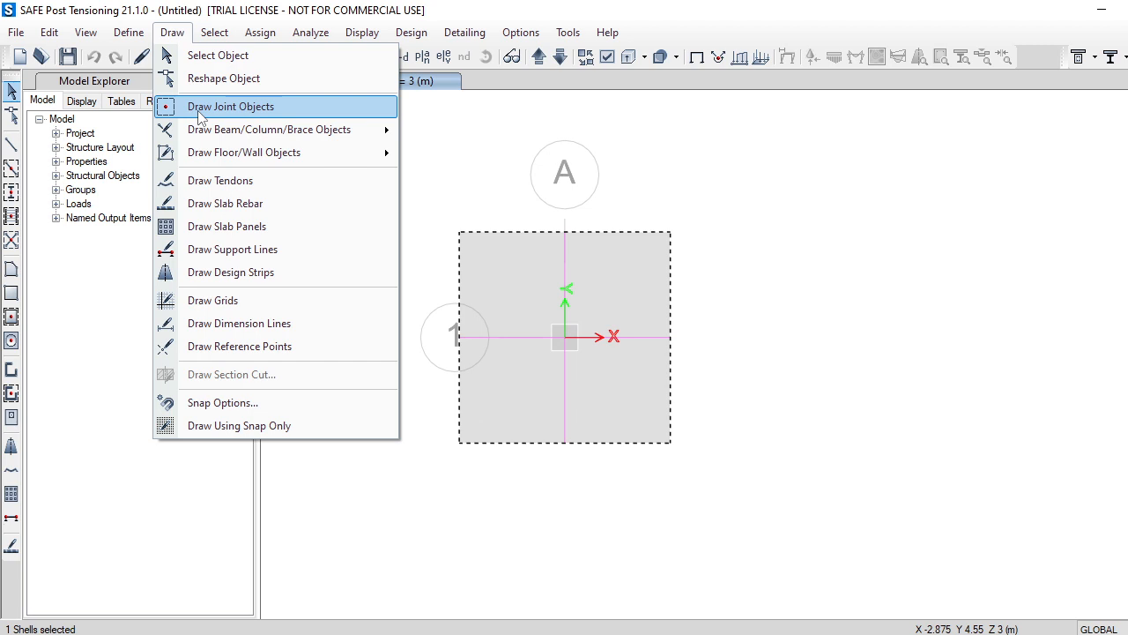
left_click(234, 273)
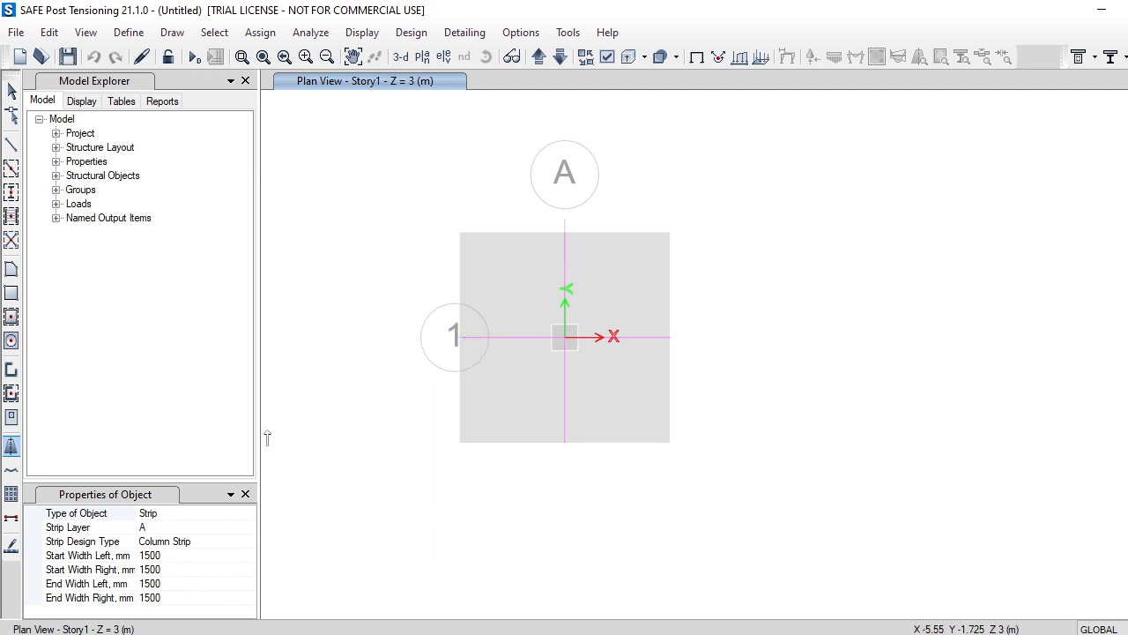
left_click(168, 555)
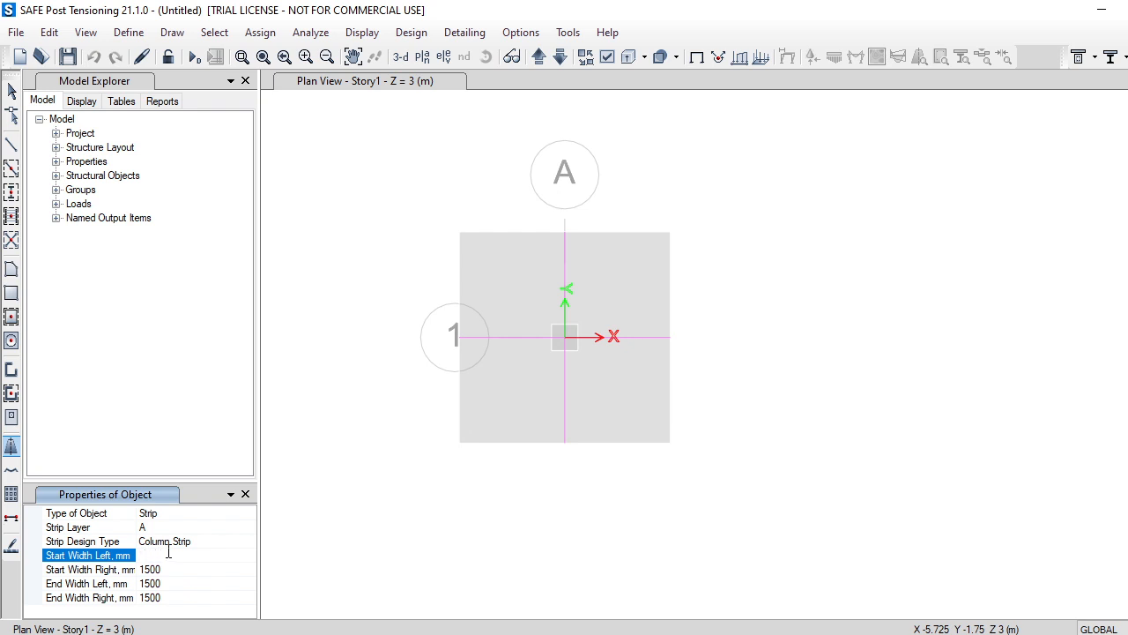
type("500")
left_click(148, 571)
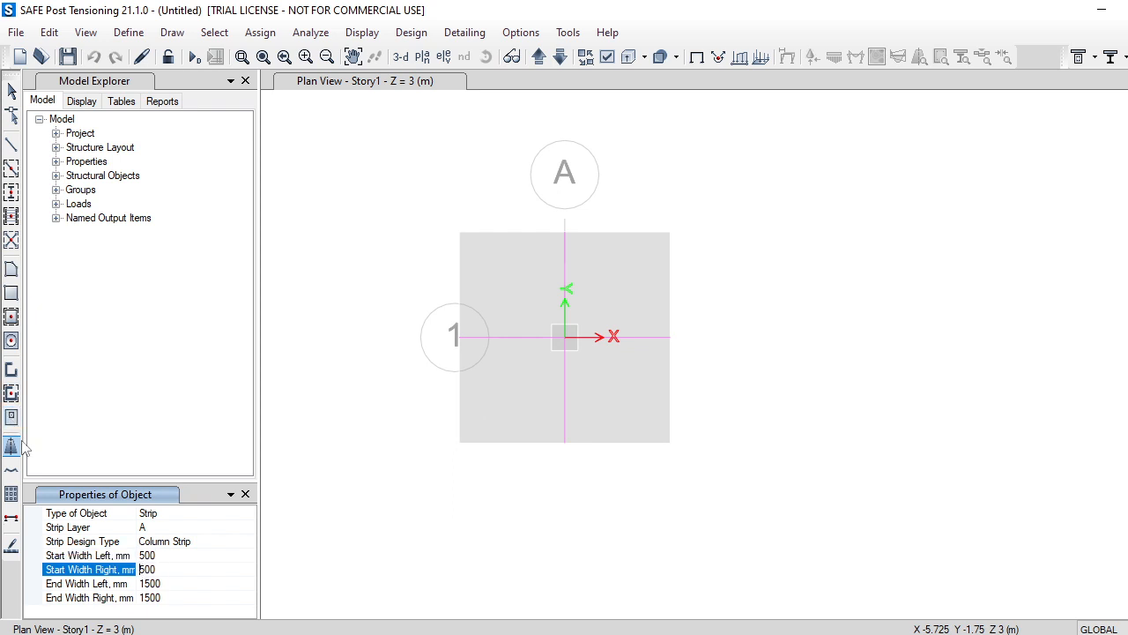
left_click(149, 584)
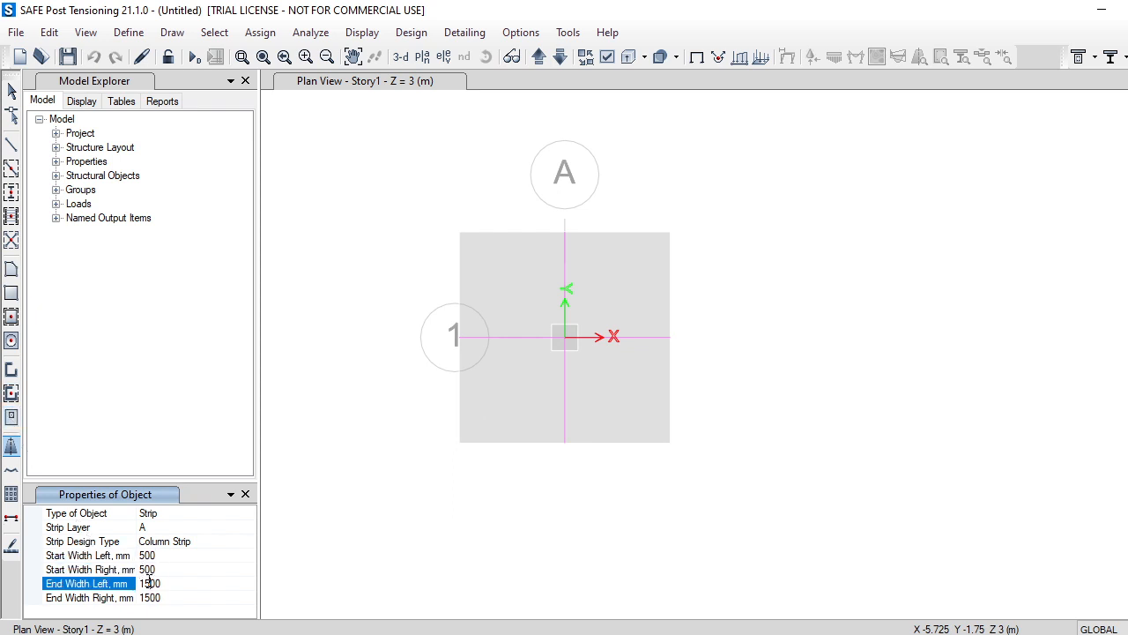
key("BackSpace")
left_click(151, 598)
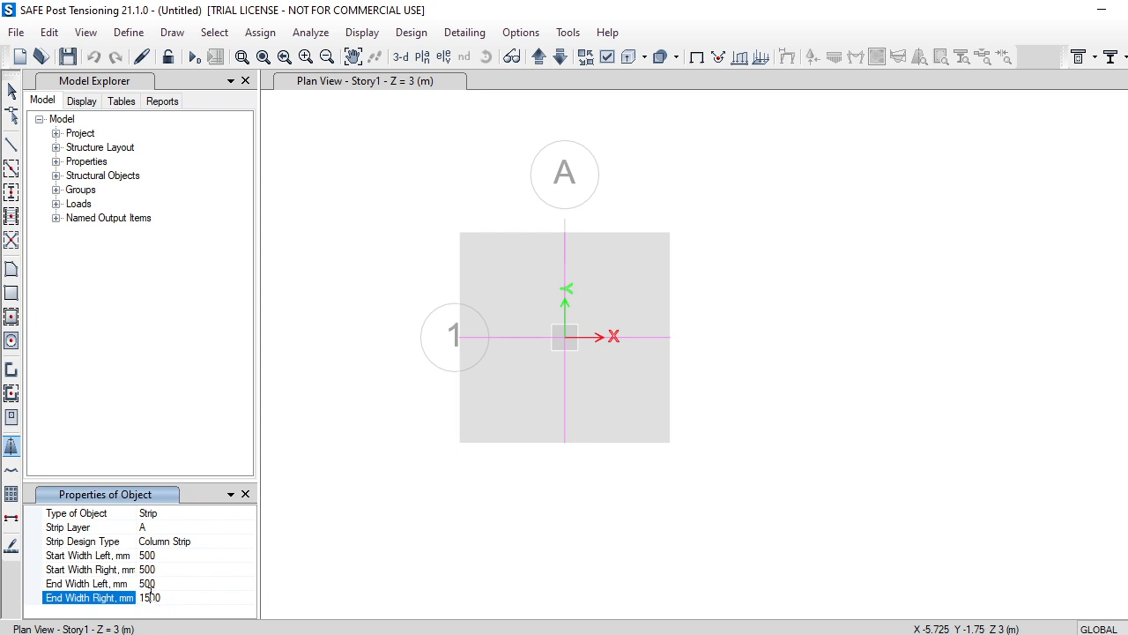
key("BackSpace")
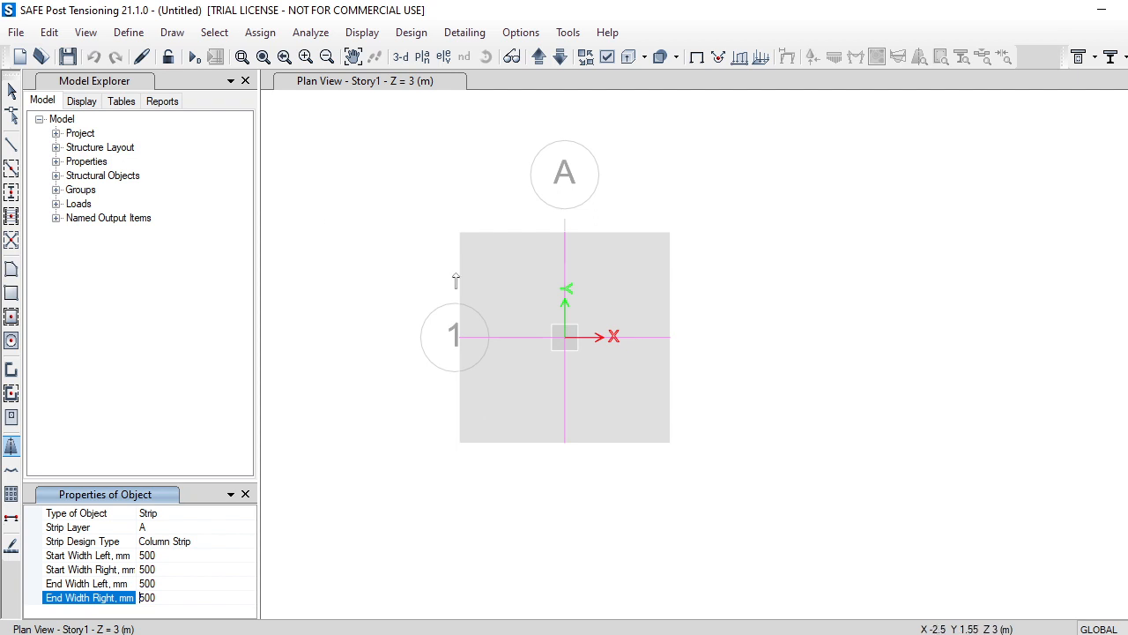
Step: Draw the layer A column strip along grid line 1, from the footing's negative-X edge to its positive-X edge
left_click(457, 337)
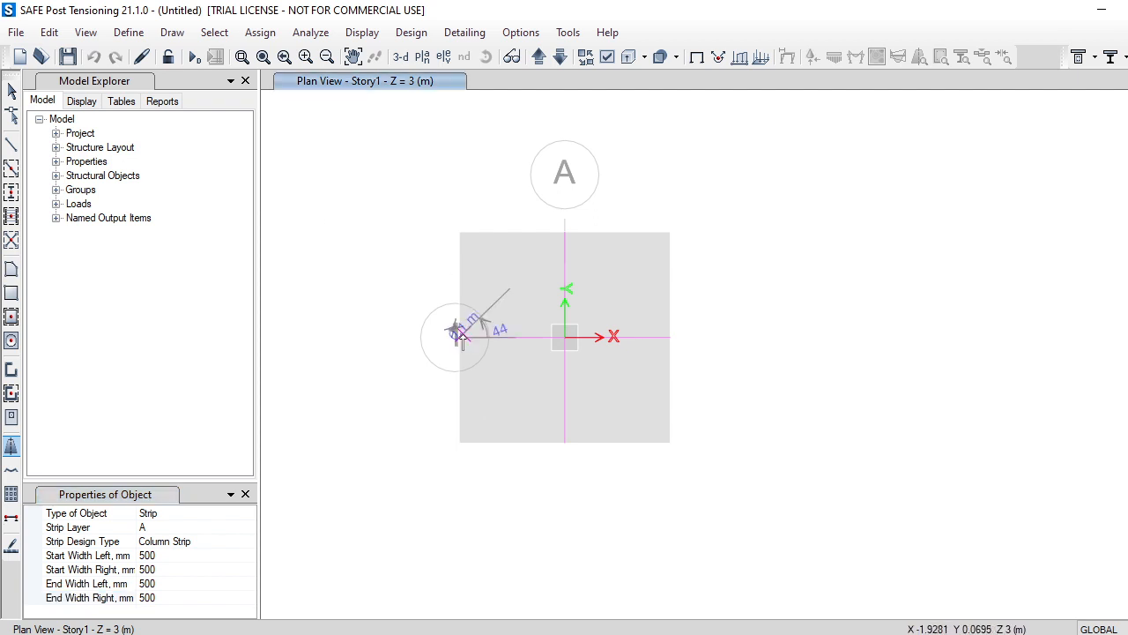
left_click(668, 336)
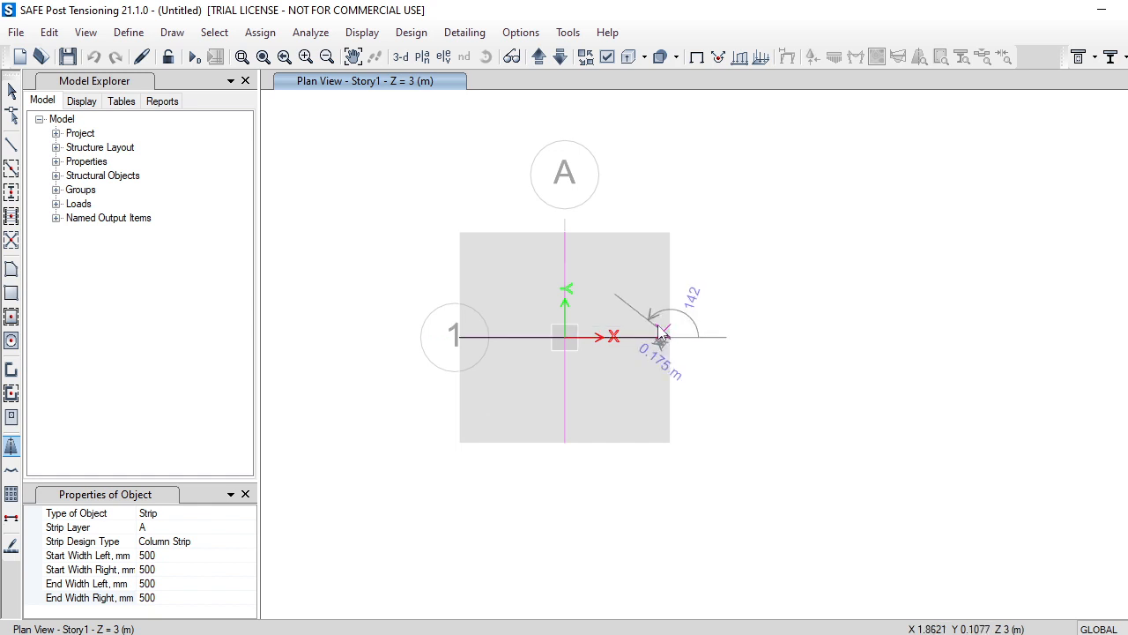
key("Return")
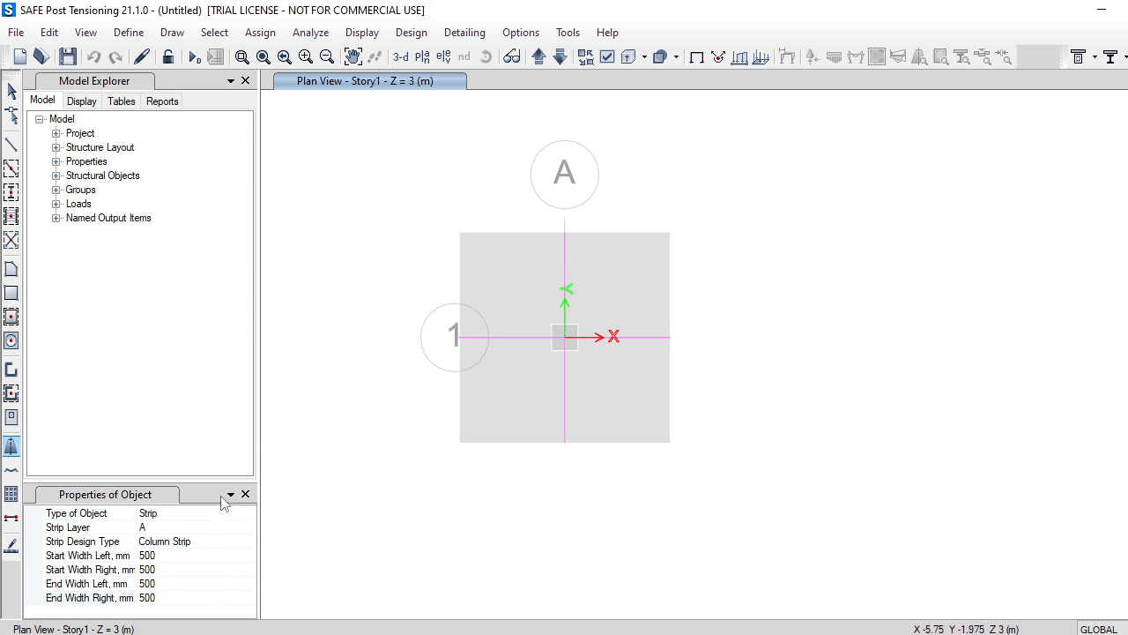
Step: Draw a layer B column strip along grid line A, from the footing's positive-Y edge to its negative-Y edge
left_click(168, 527)
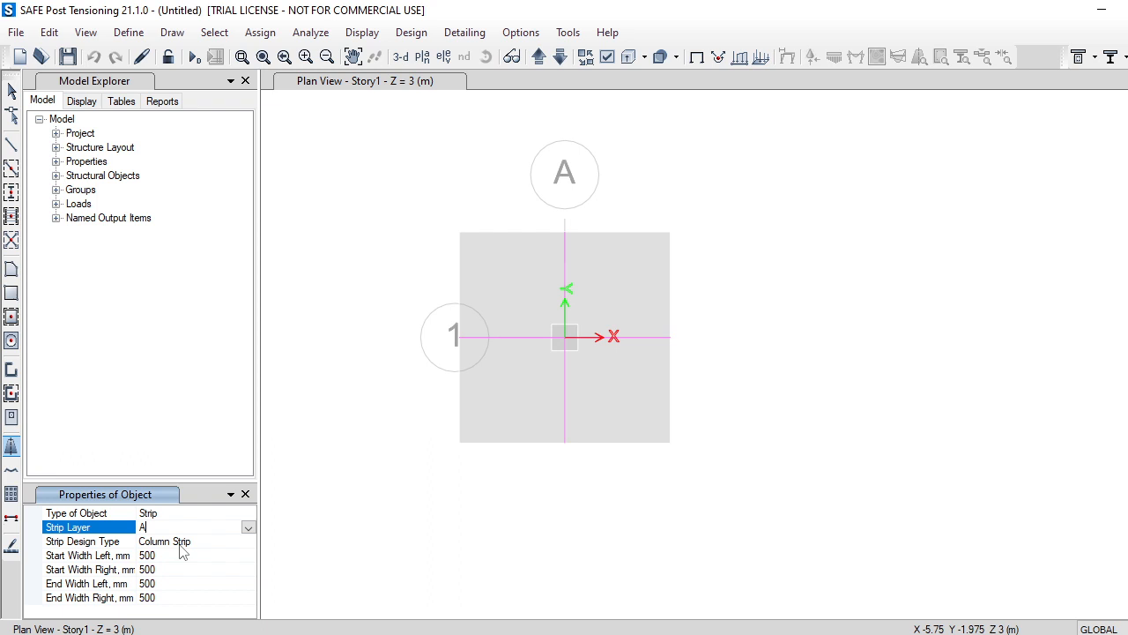
left_click(249, 528)
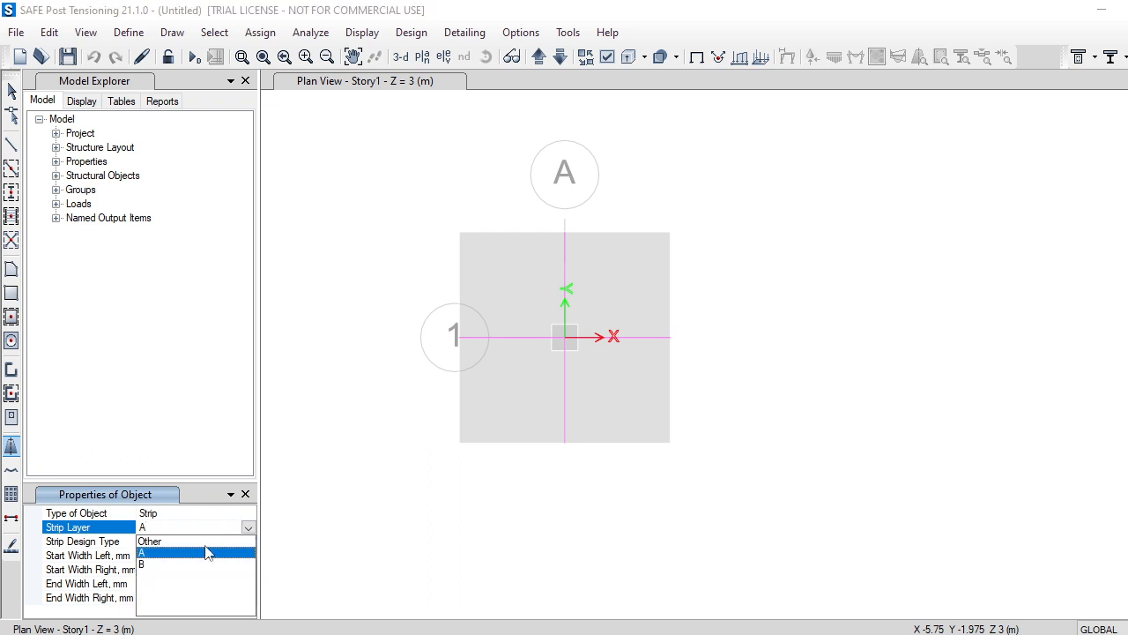
left_click(165, 566)
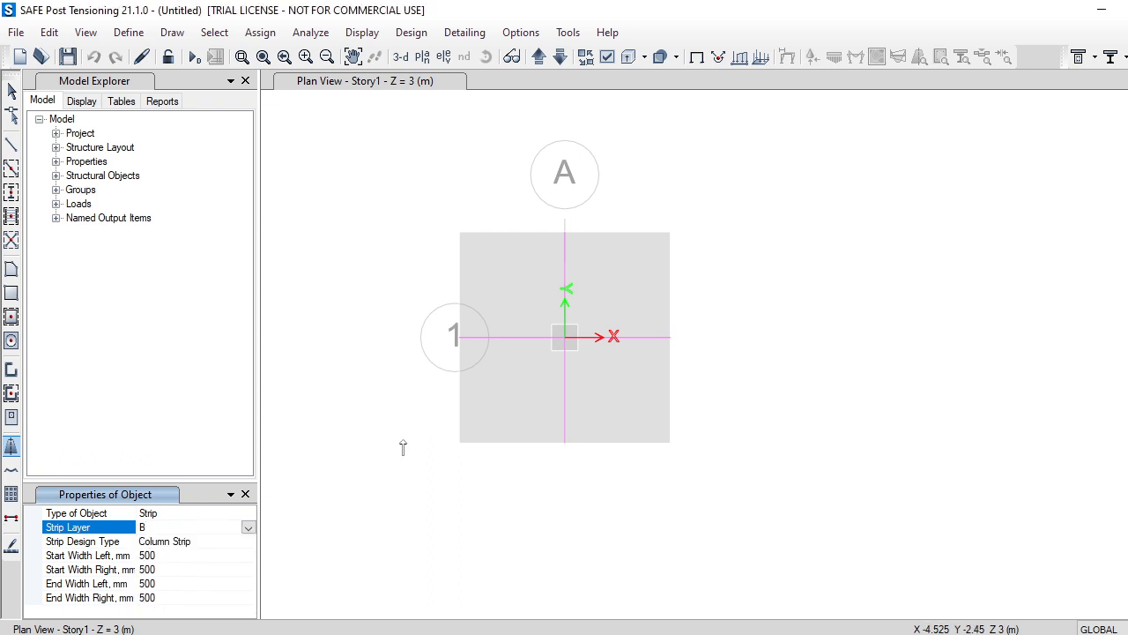
left_click(564, 233)
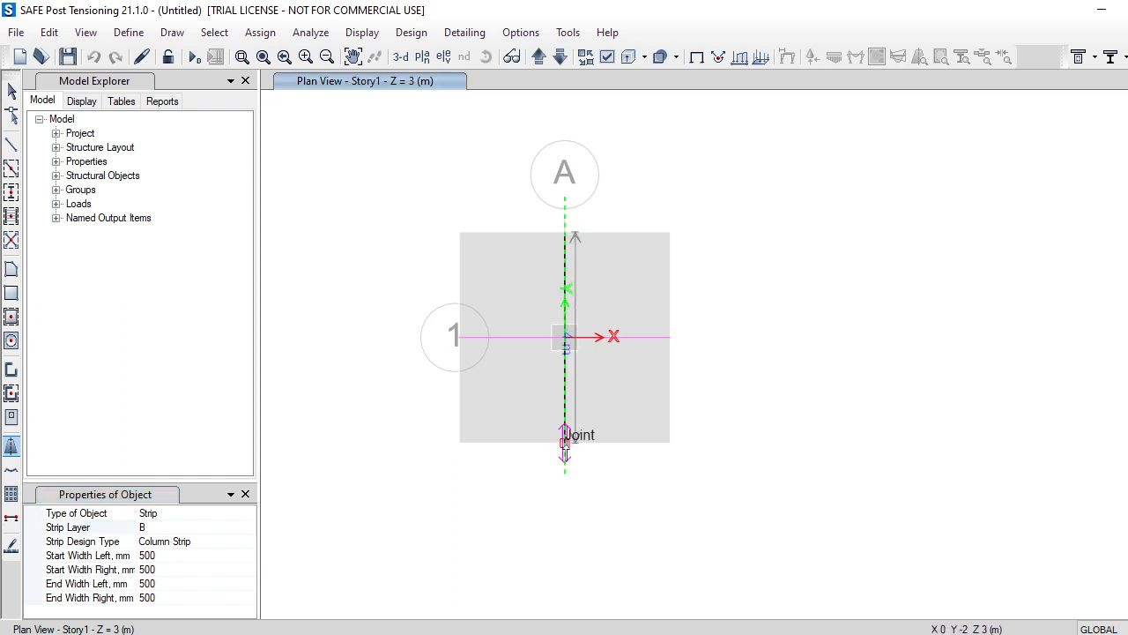
left_click(564, 440)
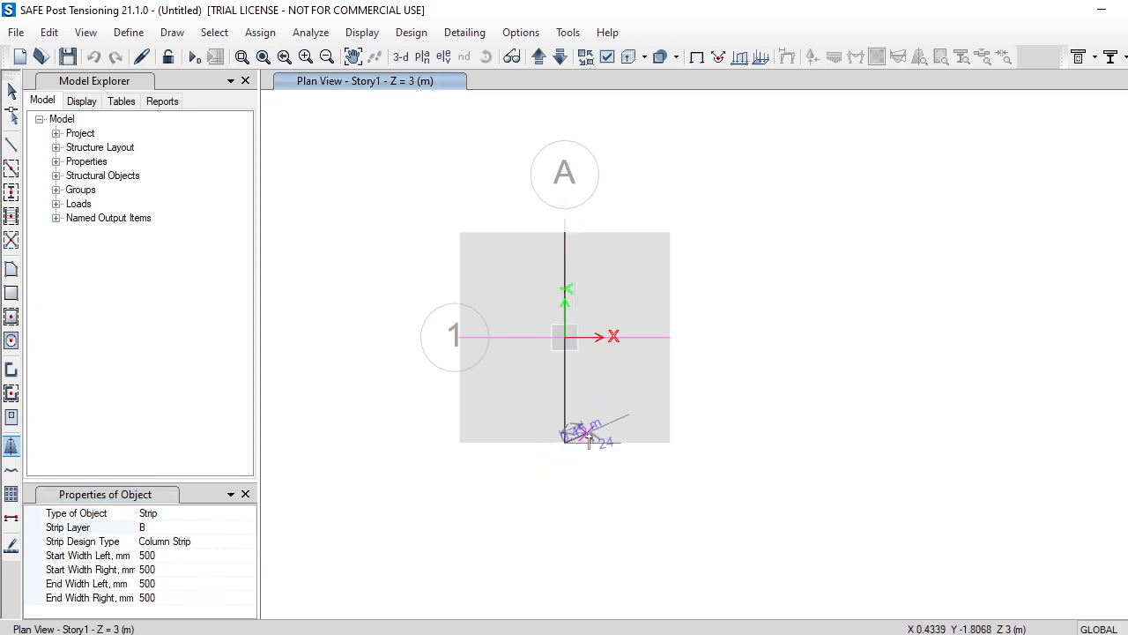
right_click(600, 446)
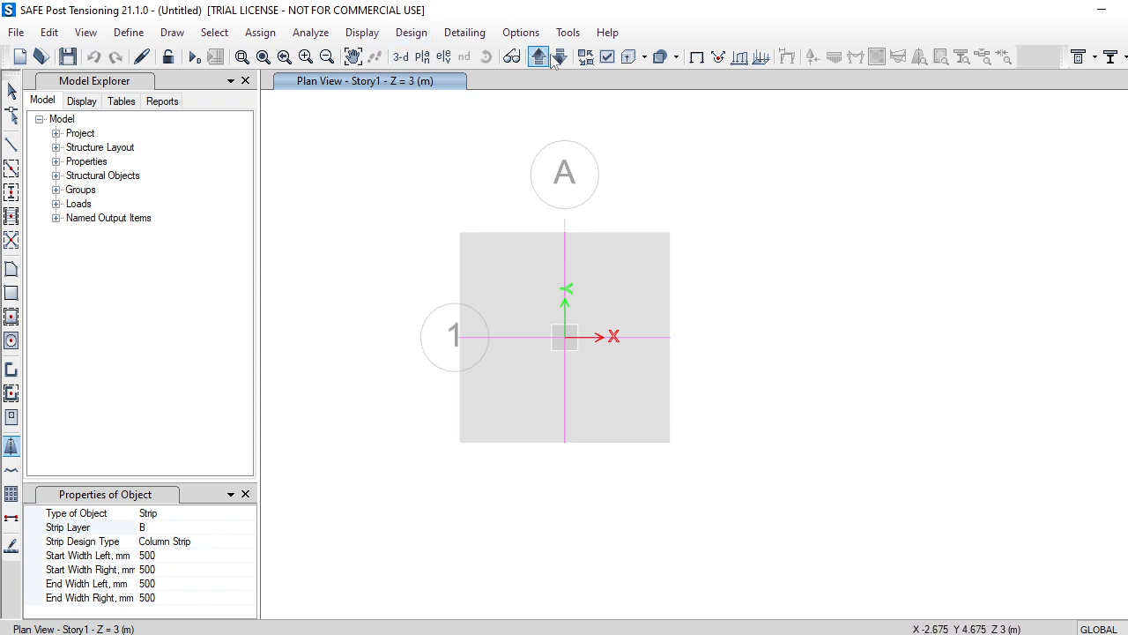
Step: Display the design strips' labels, widths and stations and inspect the strips over the footing
left_click(607, 58)
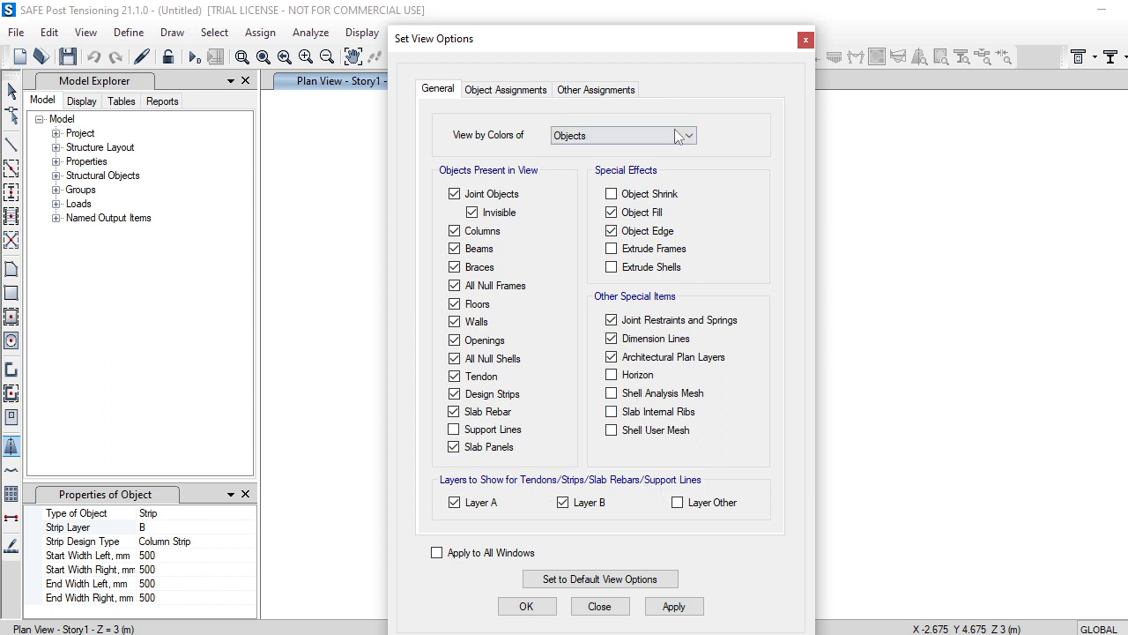
left_click(504, 93)
left_click(568, 94)
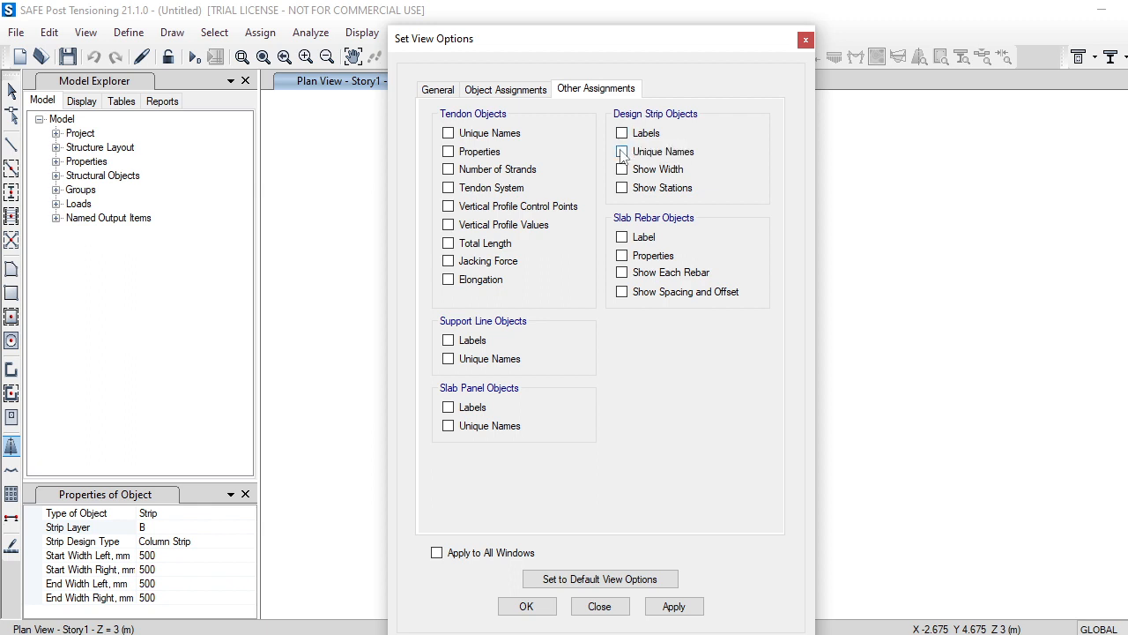
left_click(621, 133)
left_click(621, 169)
left_click(622, 188)
left_click(525, 607)
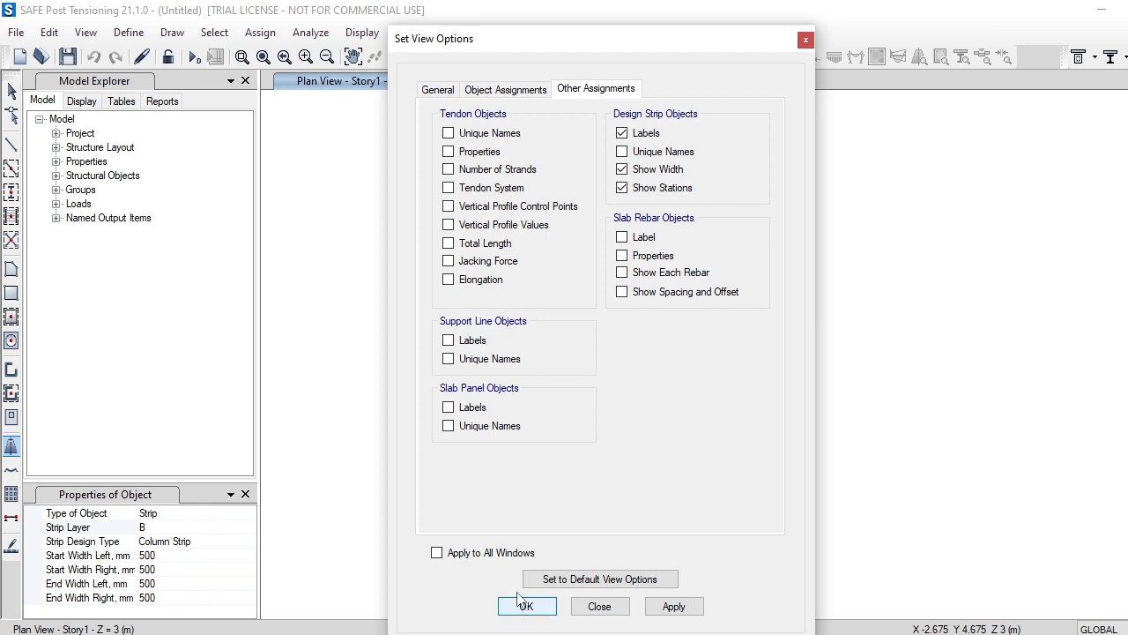
scroll(635, 331, "up", 3)
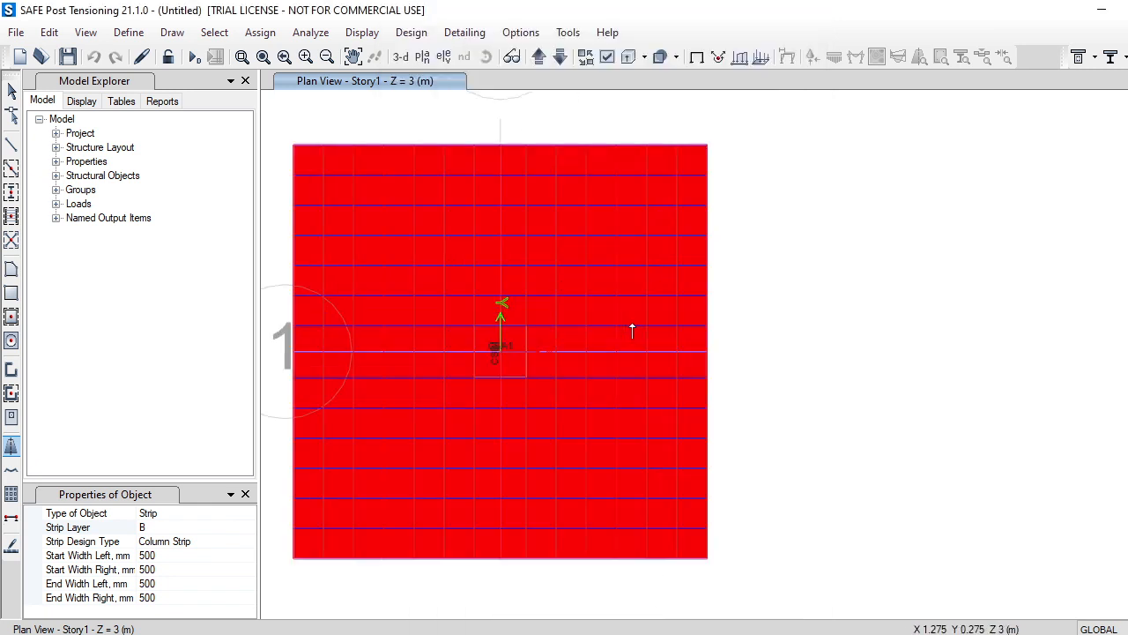
scroll(633, 331, "down", 3)
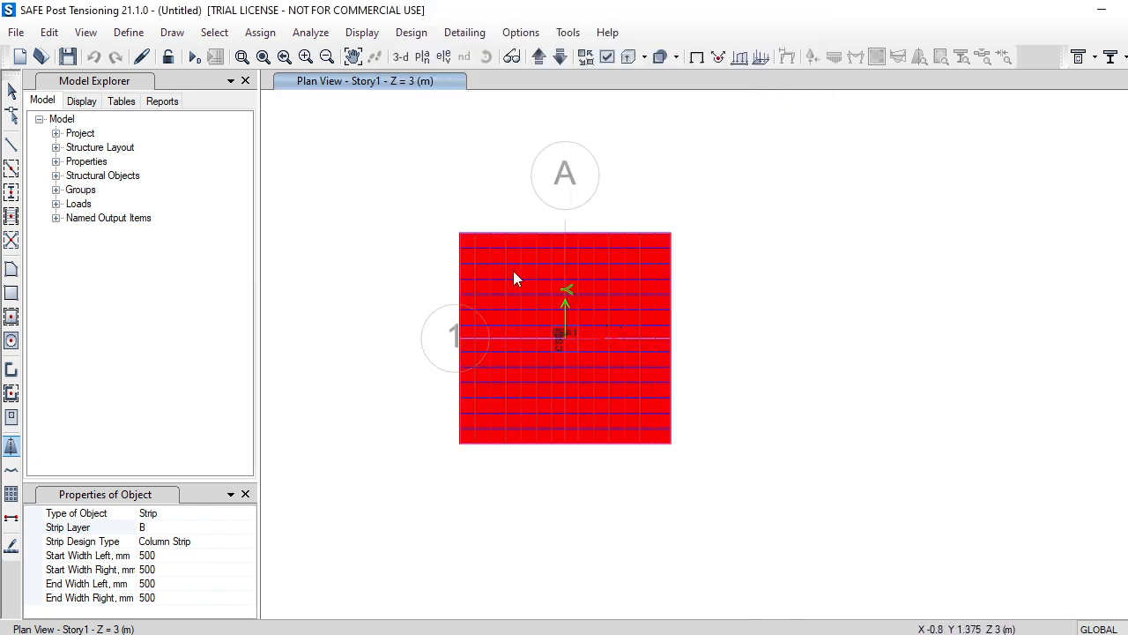
scroll(507, 352, "up", 5)
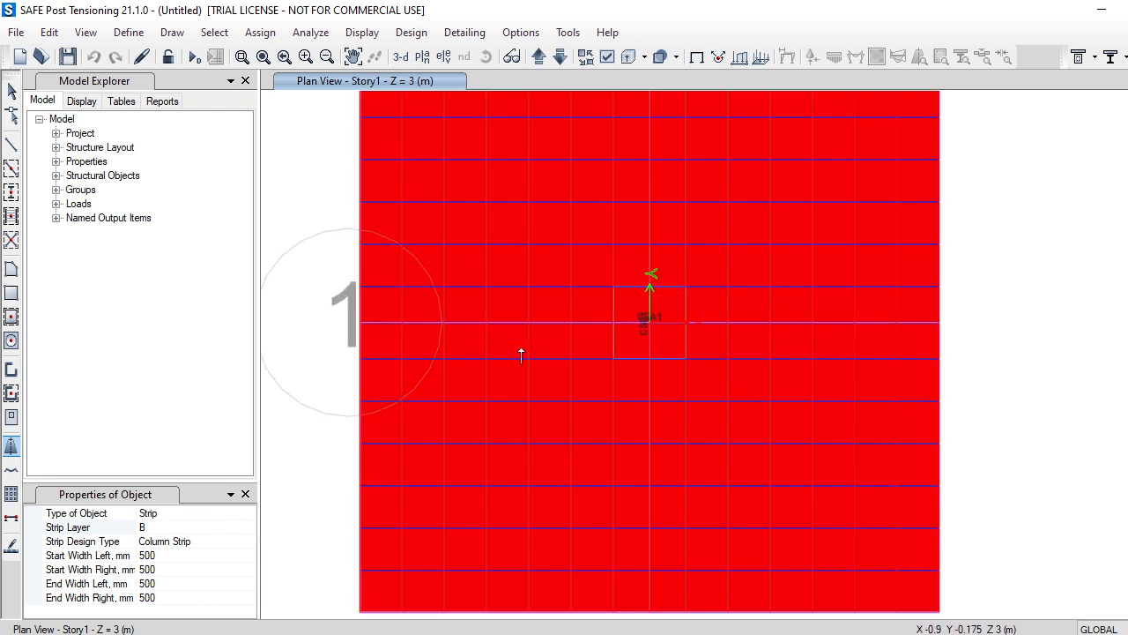
scroll(520, 351, "down", 2)
scroll(524, 358, "down", 3)
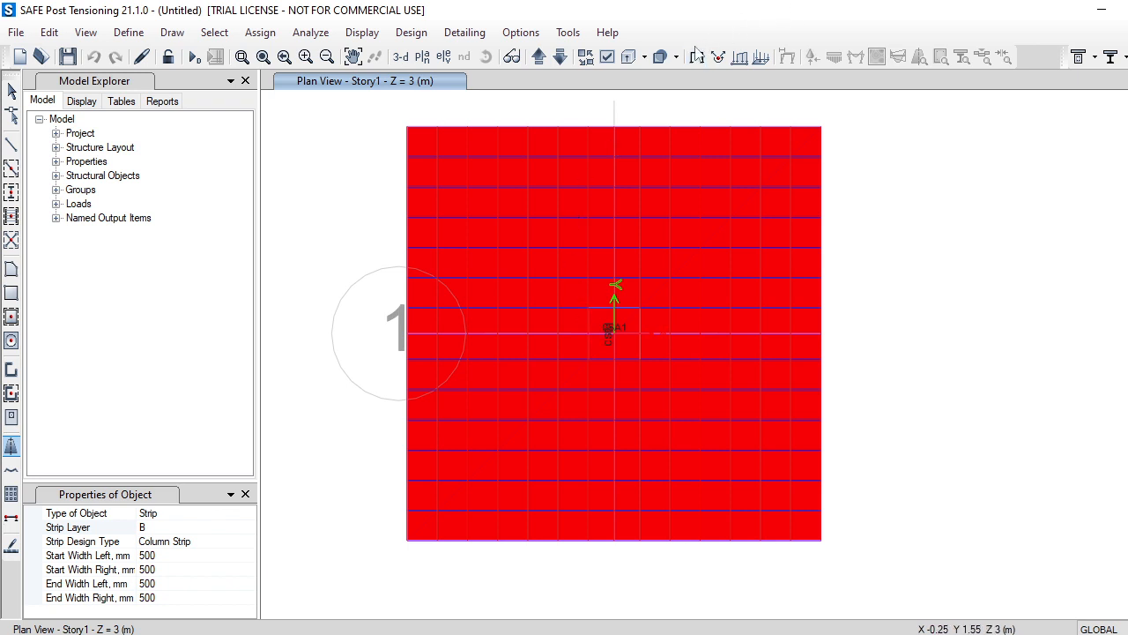
Step: Hide the design strips' labels, widths and stations, and leave the strip drawing command
left_click(606, 58)
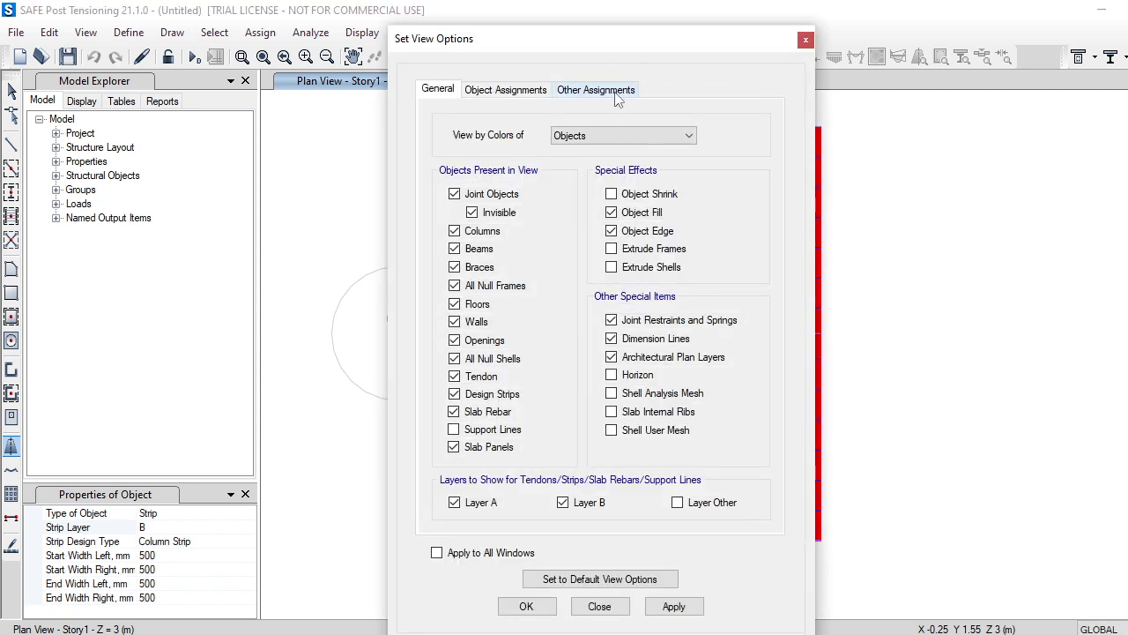
left_click(615, 92)
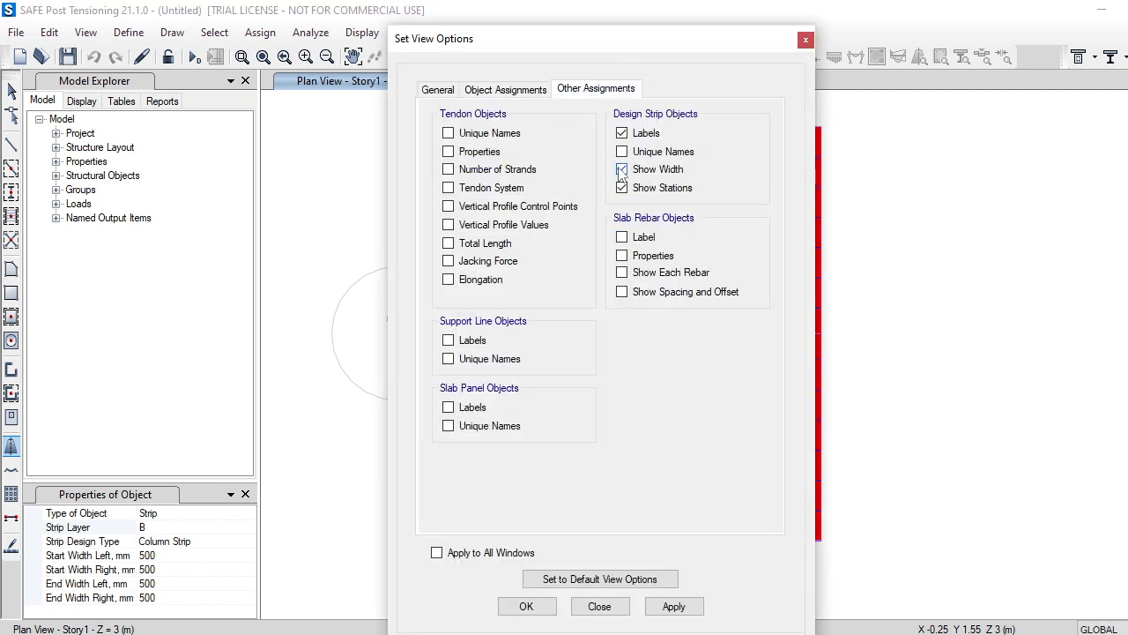
left_click(622, 133)
left_click(622, 187)
left_click(622, 169)
left_click(670, 606)
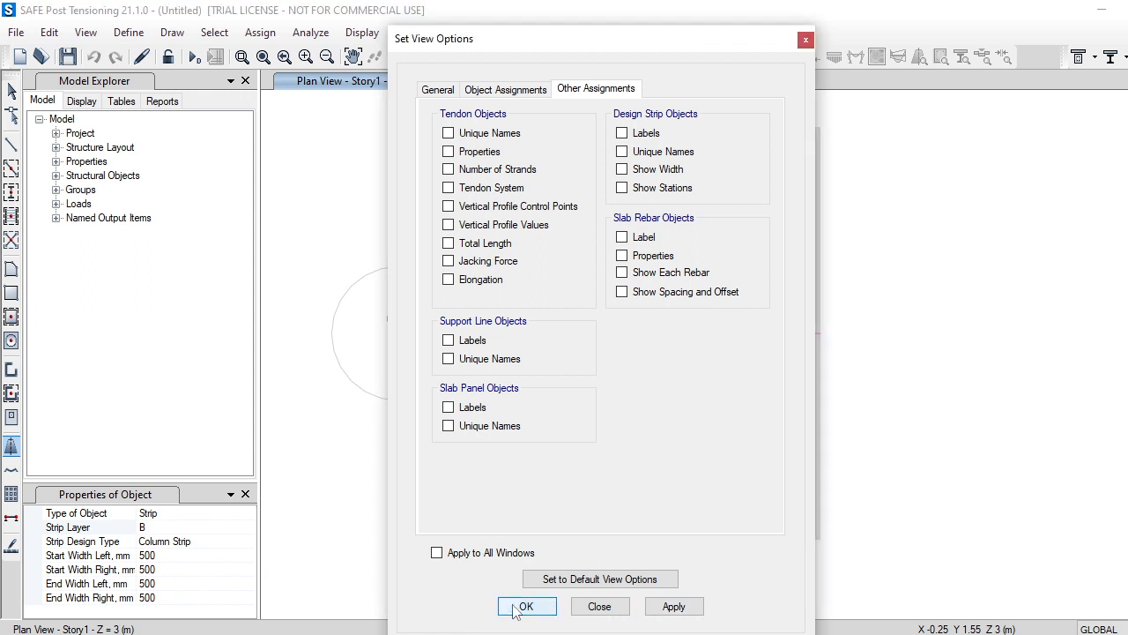
left_click(518, 608)
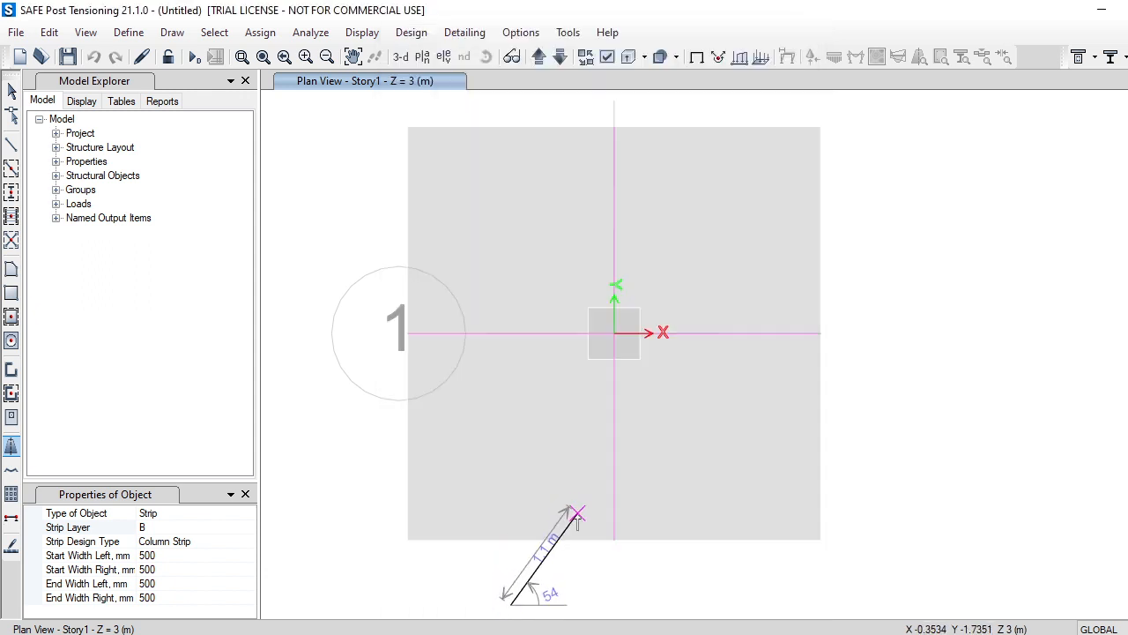
key("Escape")
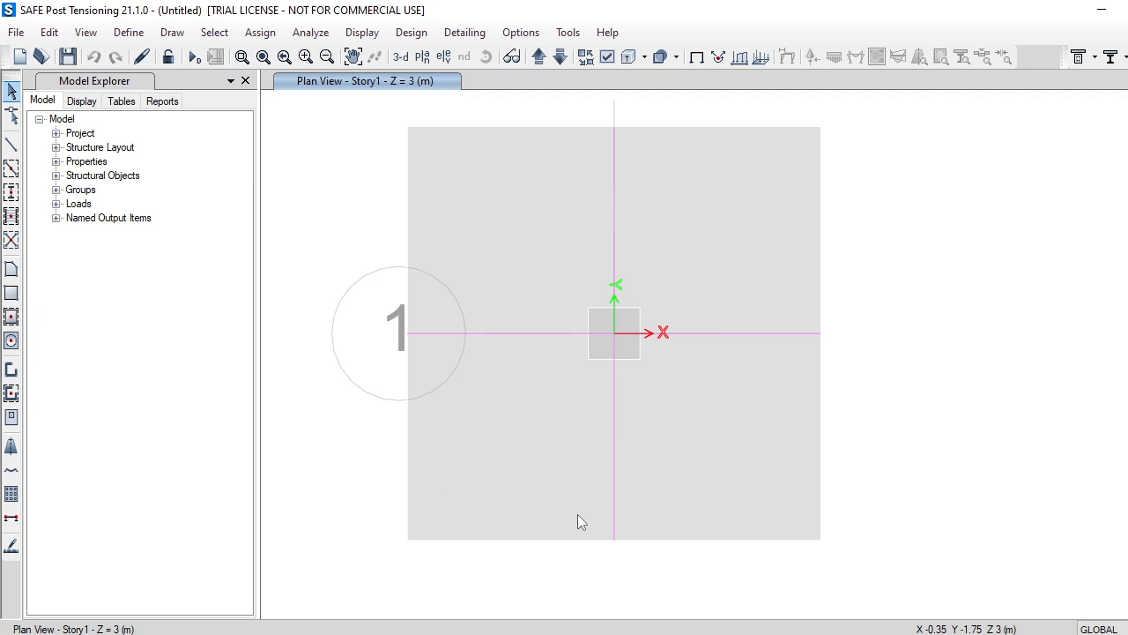
Step: Select the footing shell by its slab section property Footing1
left_click(214, 33)
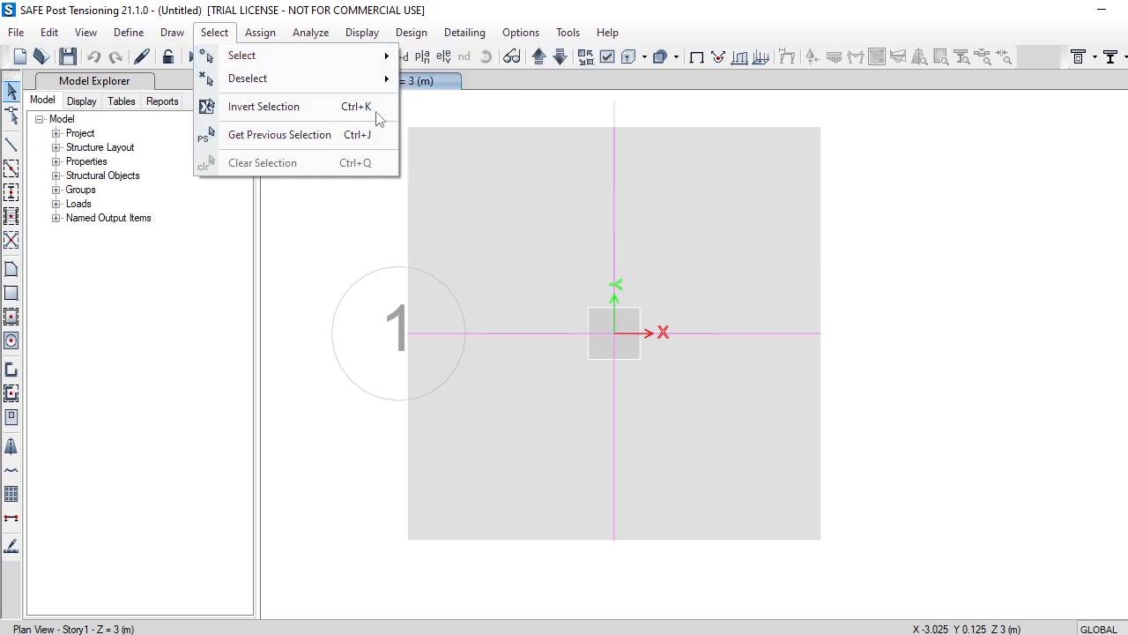
mouse_move(313, 34)
left_click(215, 33)
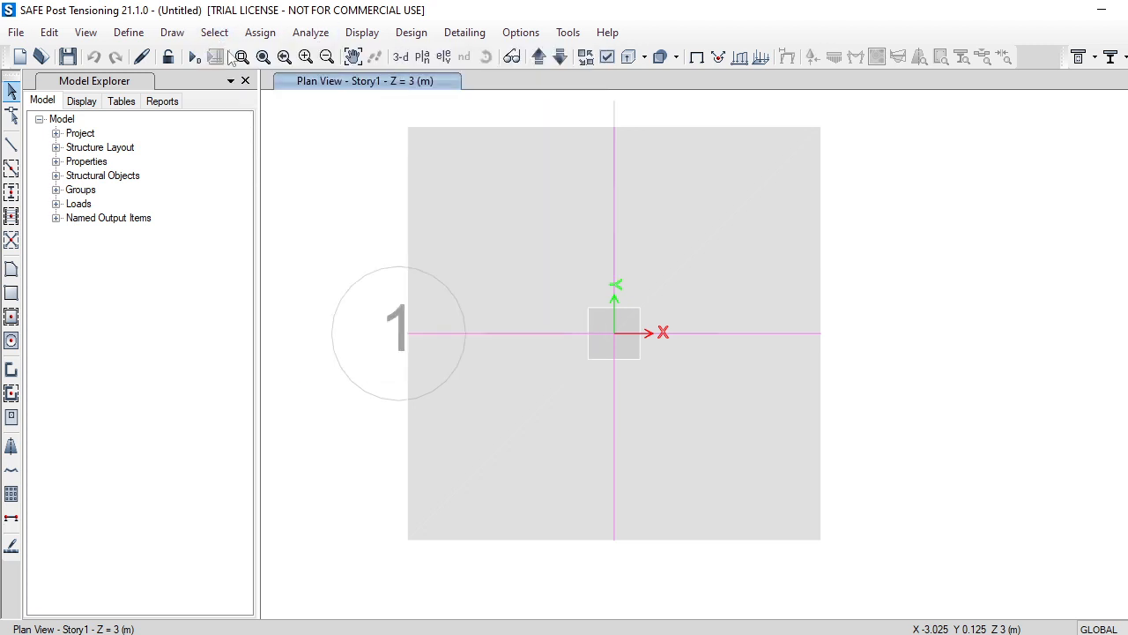
left_click(215, 34)
mouse_move(243, 59)
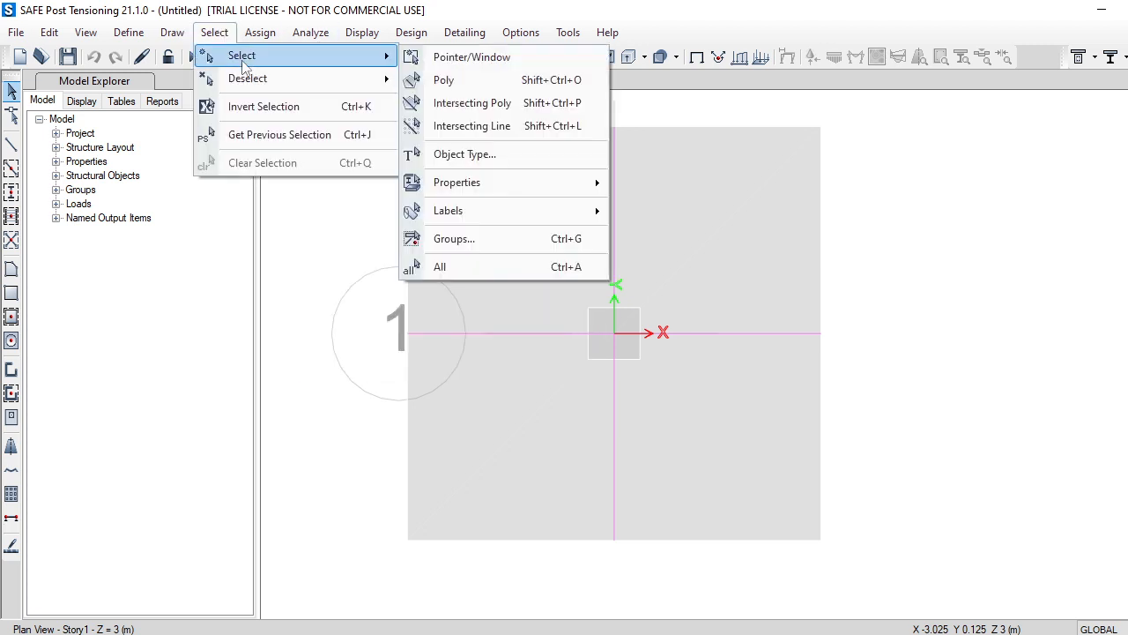
mouse_move(453, 183)
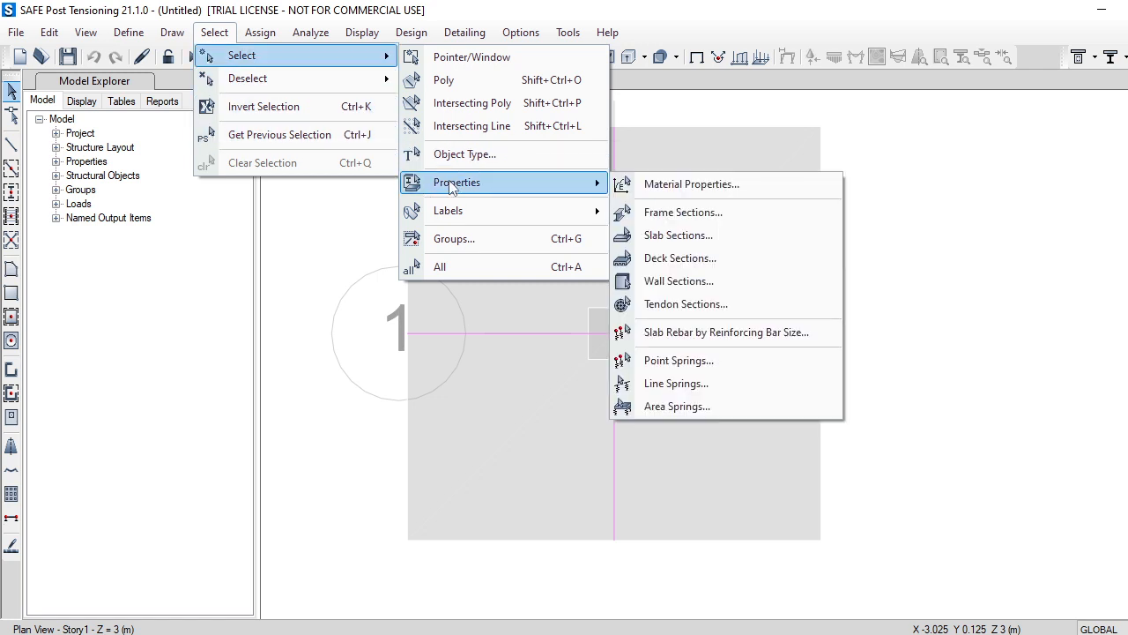
left_click(706, 235)
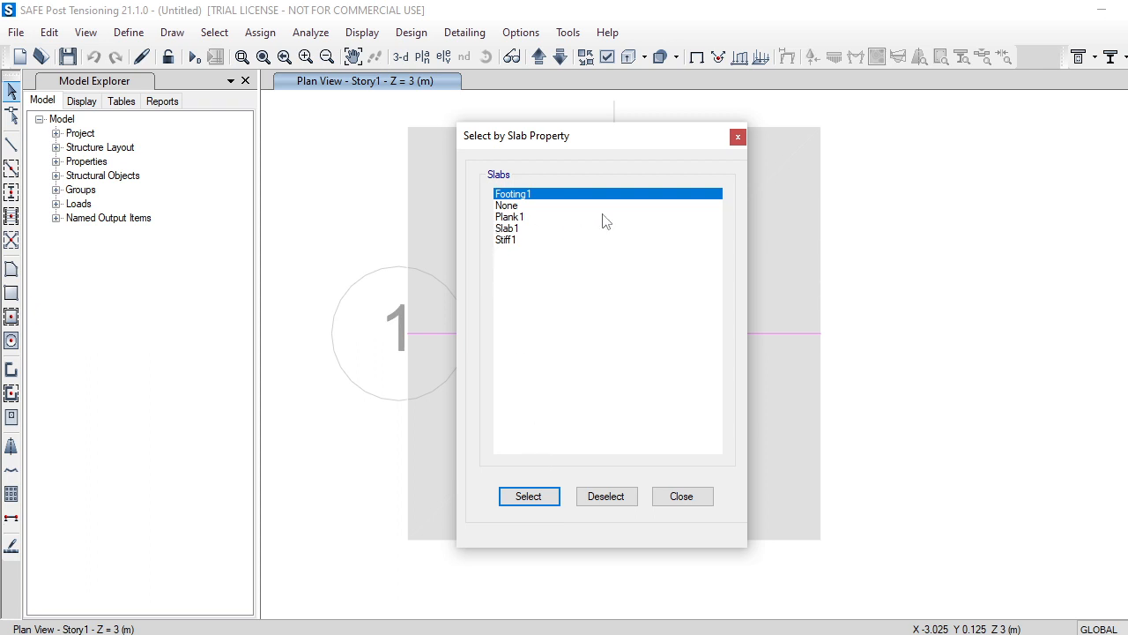
left_click(511, 239)
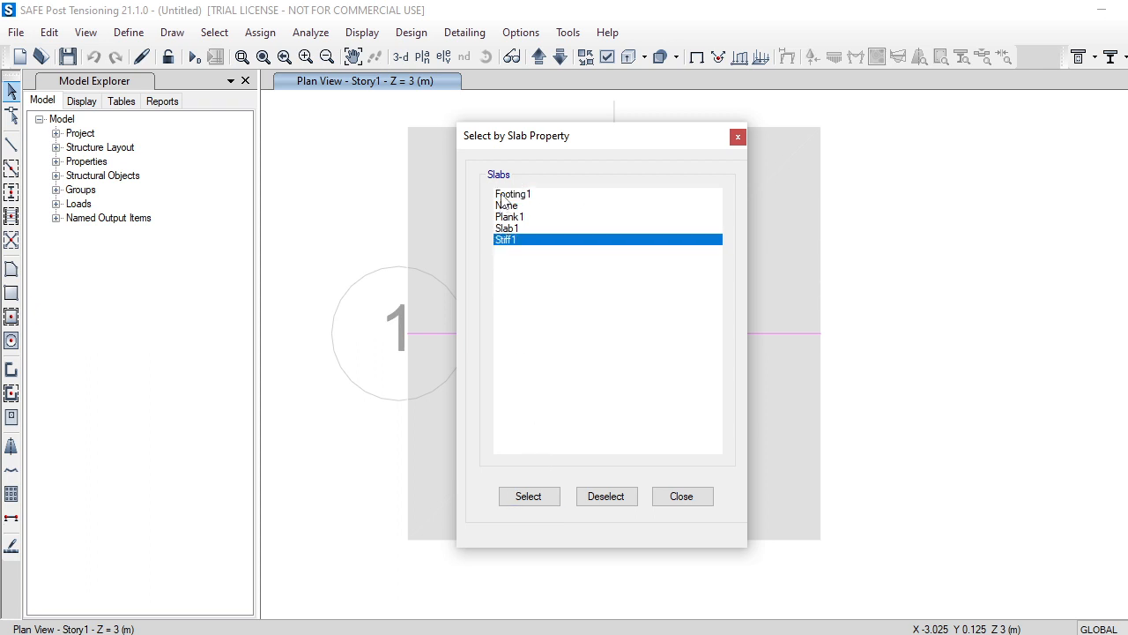
left_click(504, 195)
left_click(517, 503)
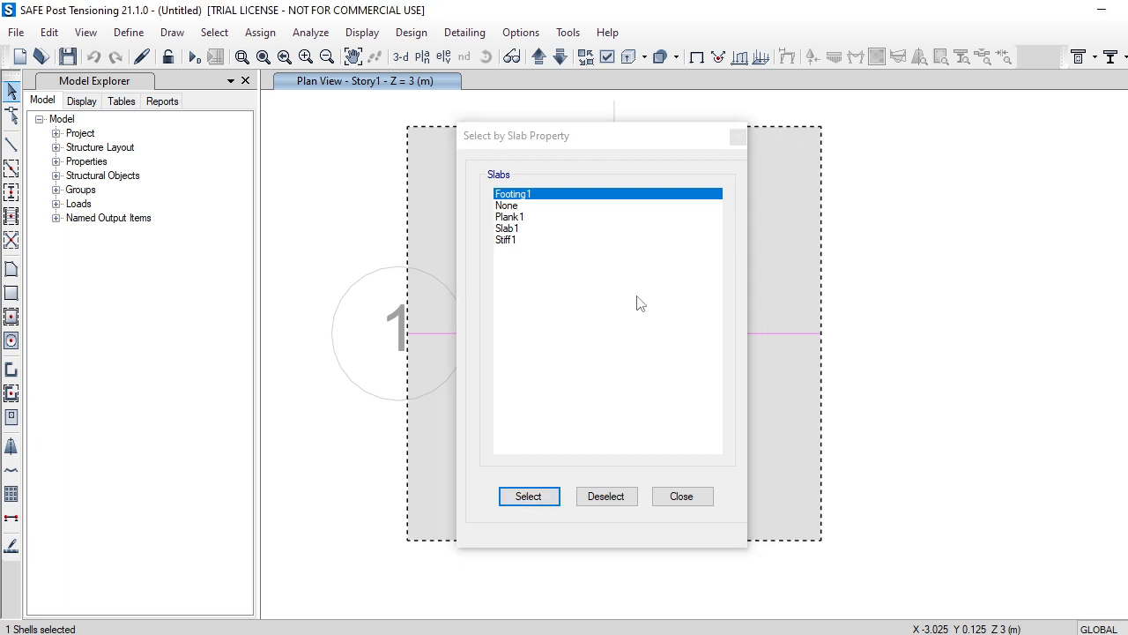
Step: Close the slab property selection and select the footing shell with its edges in the plan view
left_click(736, 140)
left_click(442, 427)
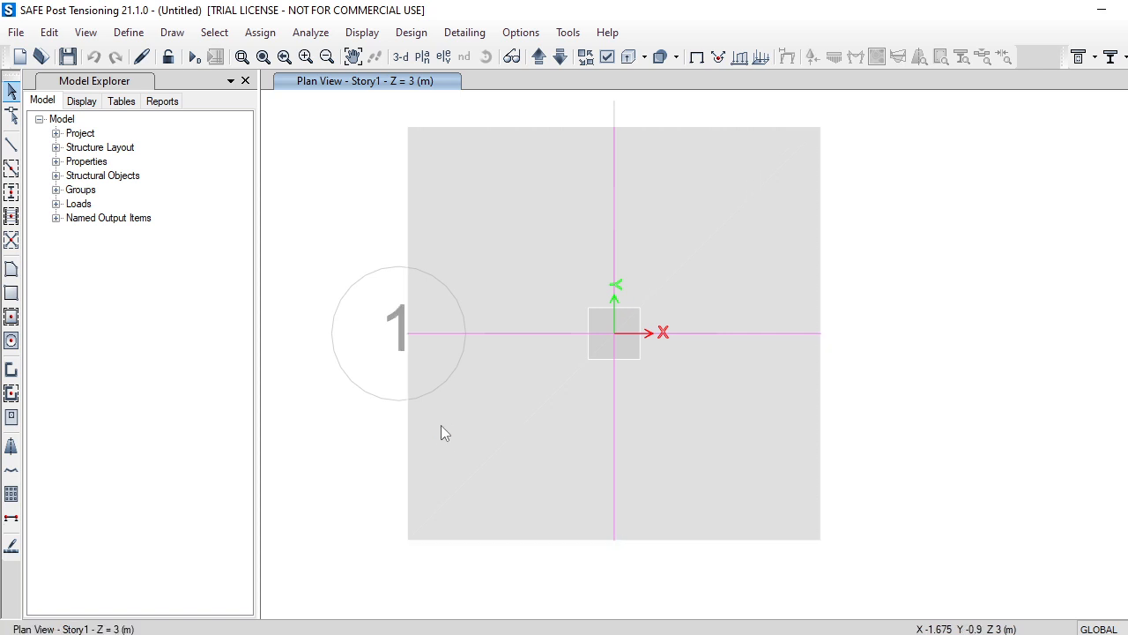
left_click(435, 394)
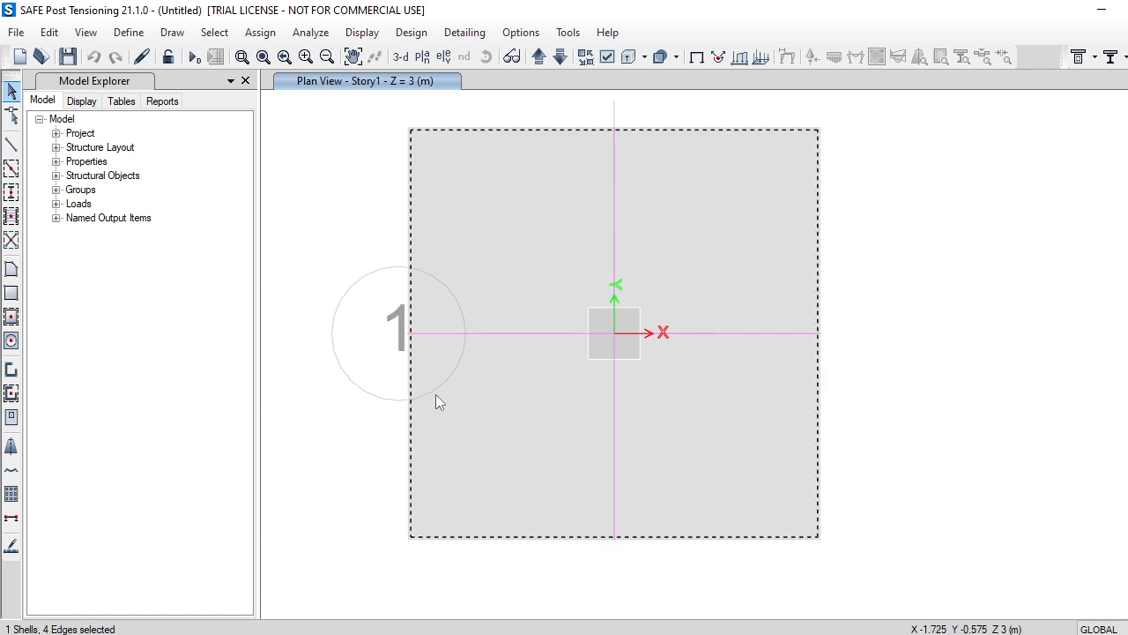
Step: Try to select objects by the slab section property Slab1
left_click(221, 35)
mouse_move(375, 55)
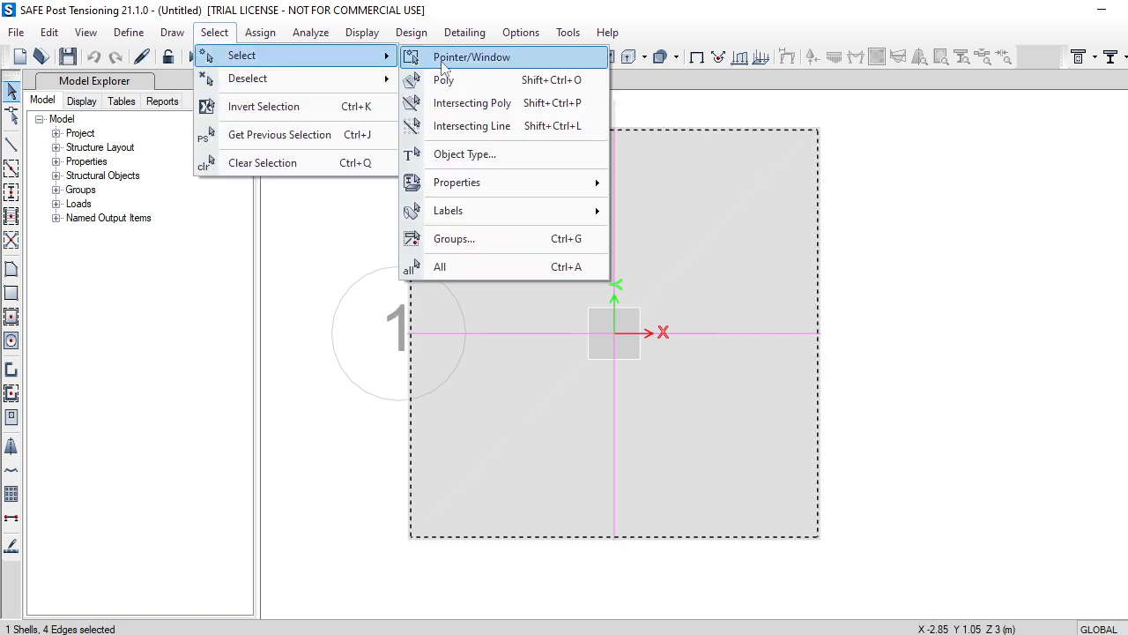
mouse_move(459, 191)
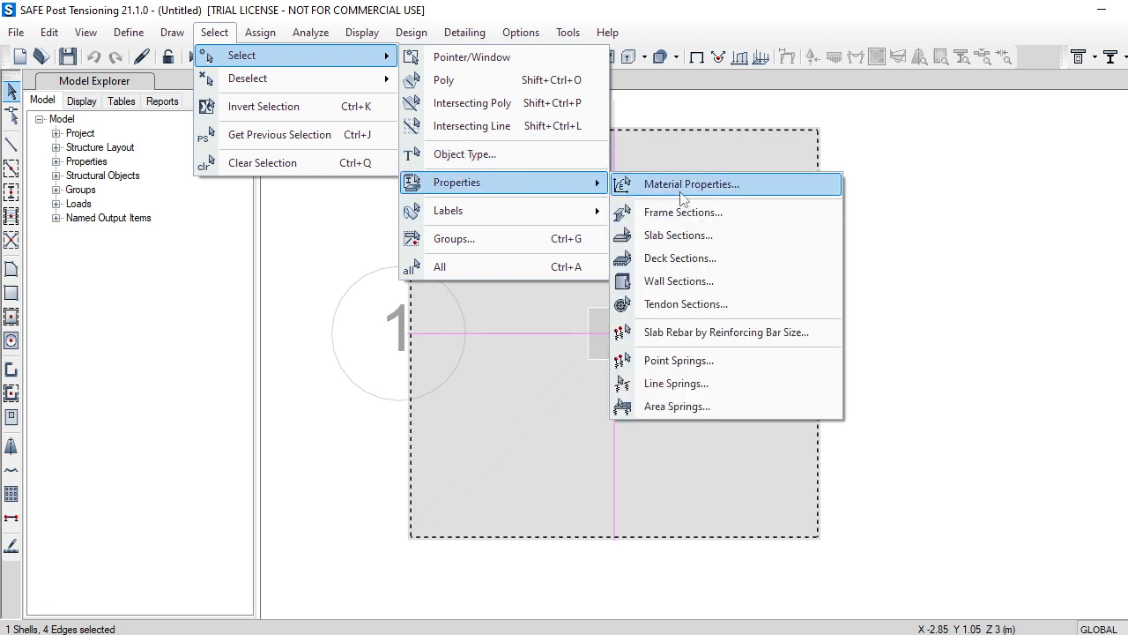
left_click(692, 240)
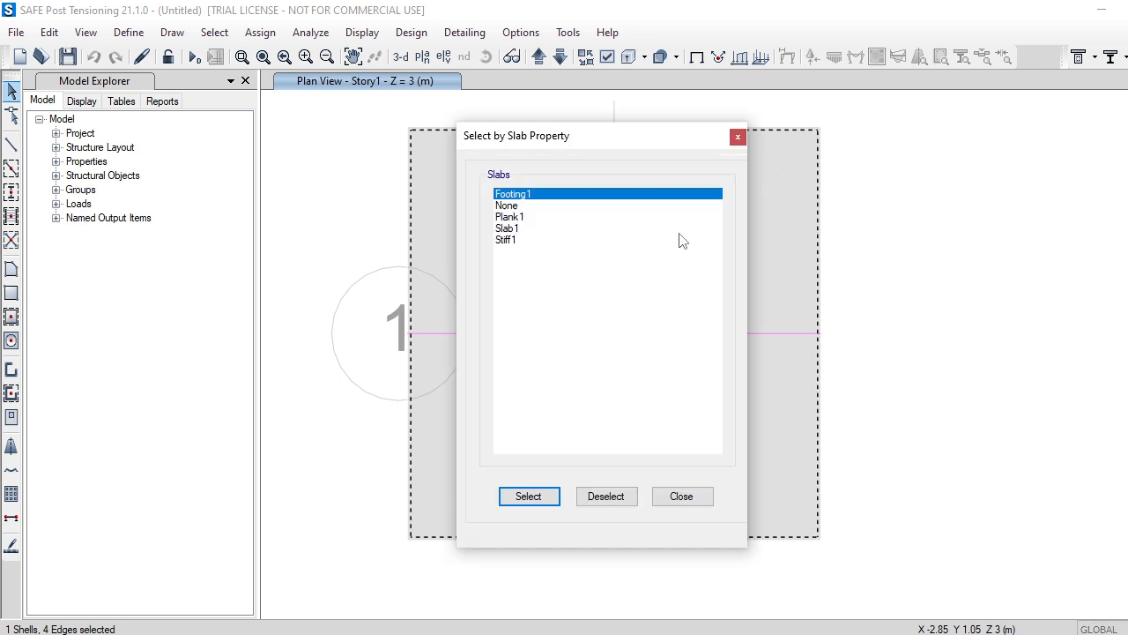
left_click(508, 229)
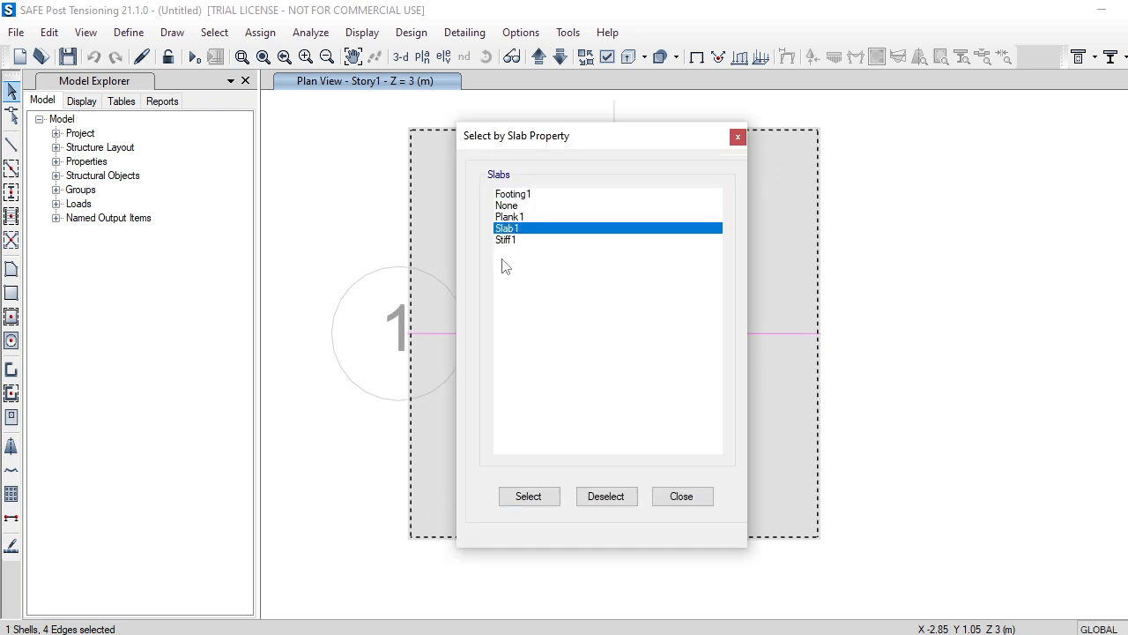
left_click(529, 497)
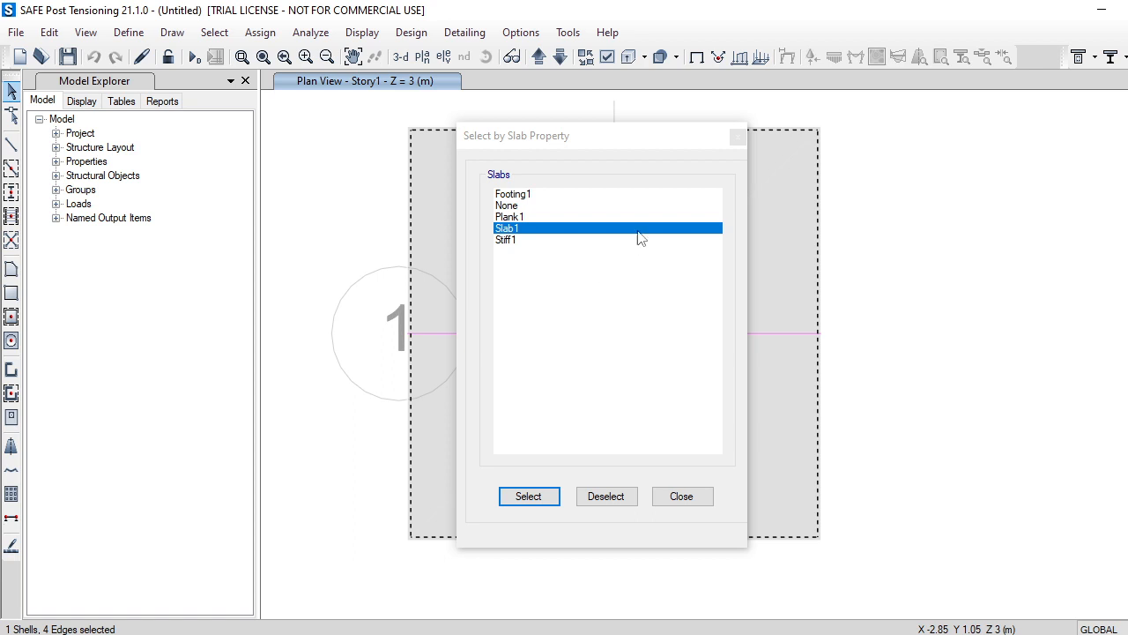
left_click(677, 498)
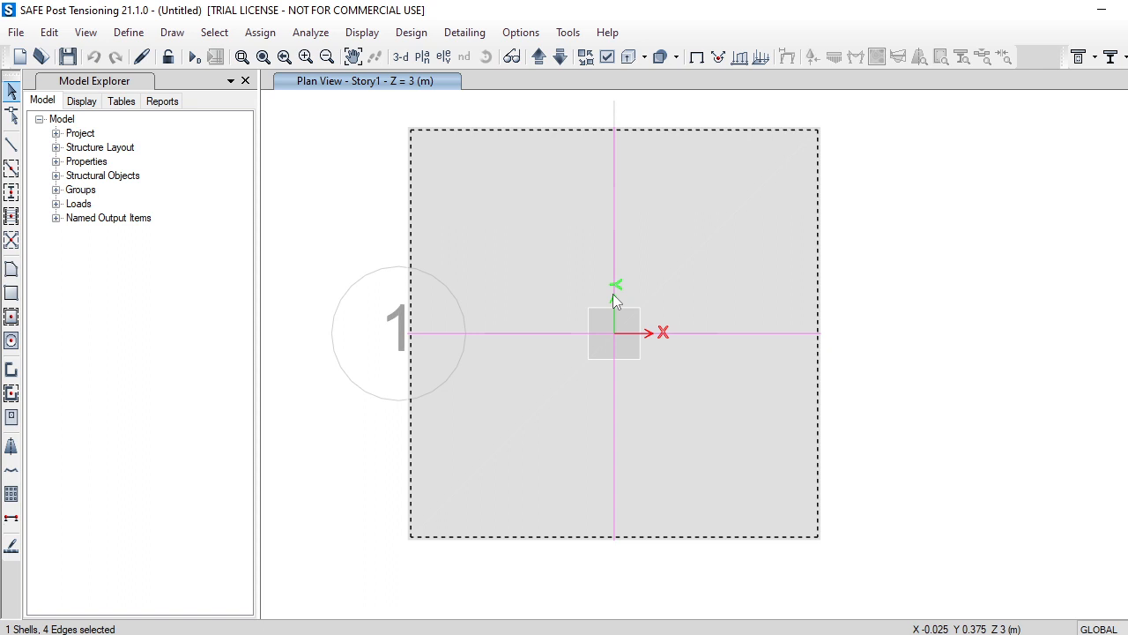
Step: Try to assign frame point loads to the selection as gravity forces in the Dead load pattern, replacing existing loads
left_click(260, 32)
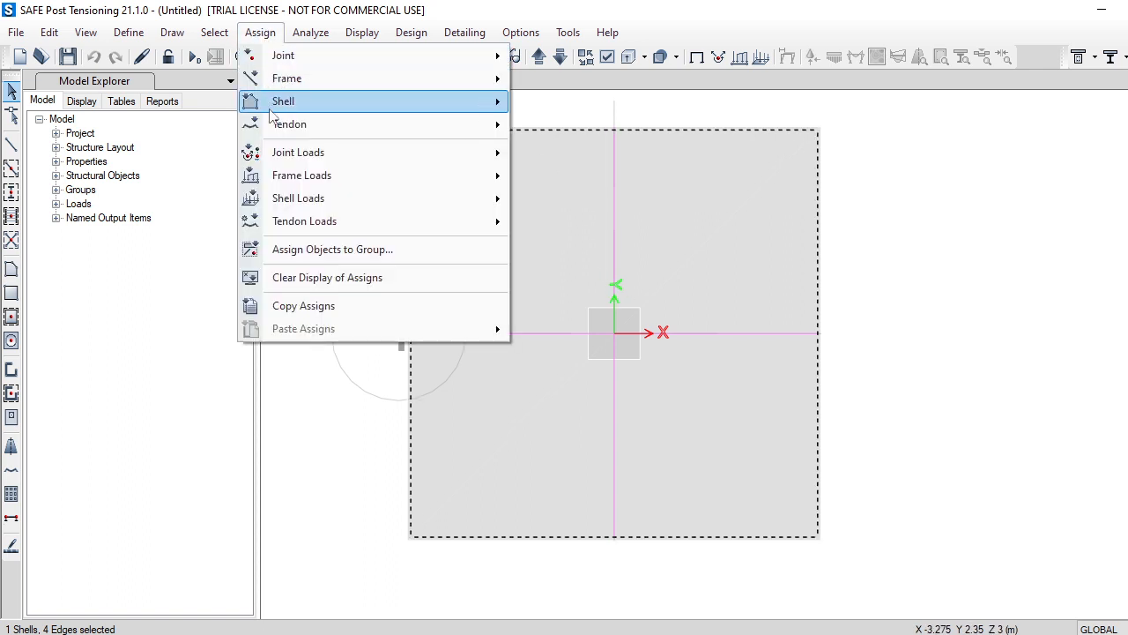
mouse_move(270, 161)
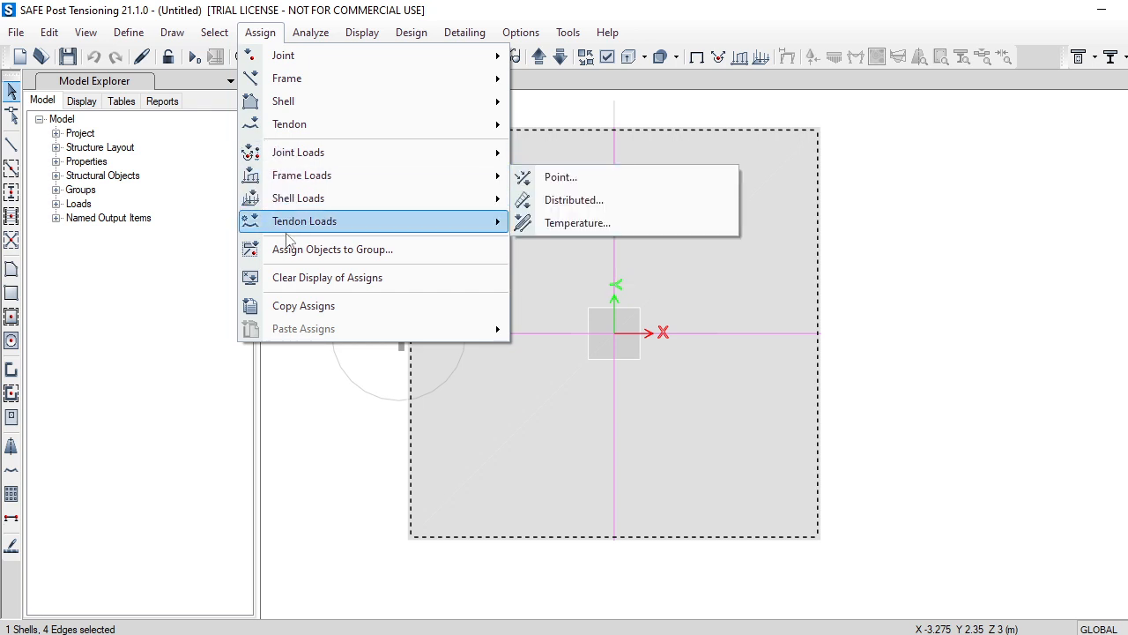
mouse_move(298, 148)
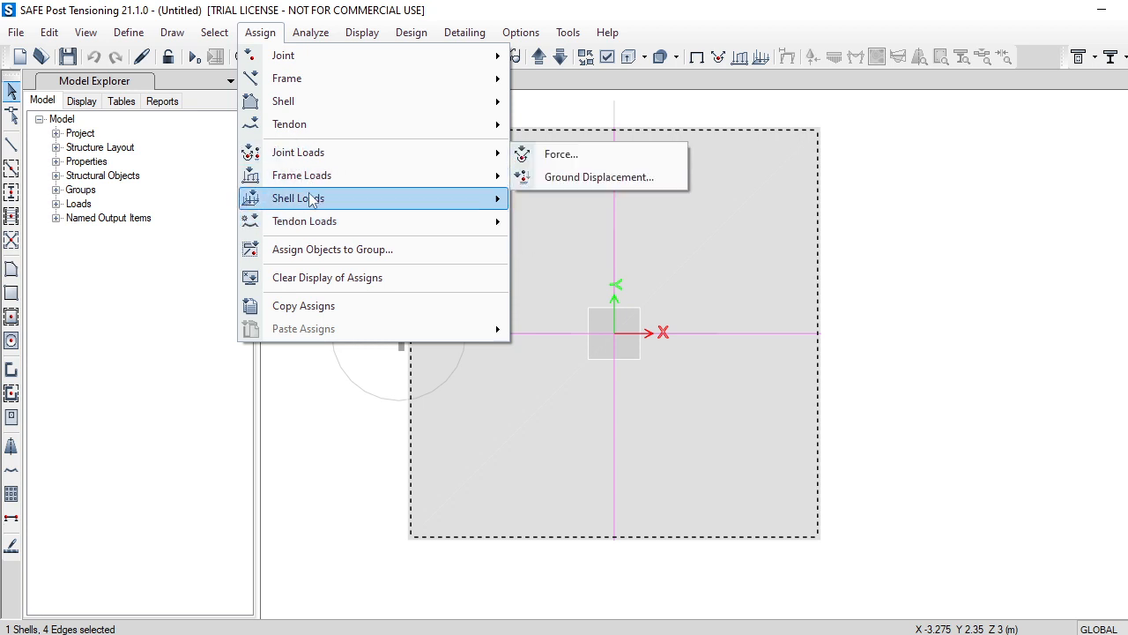
mouse_move(314, 205)
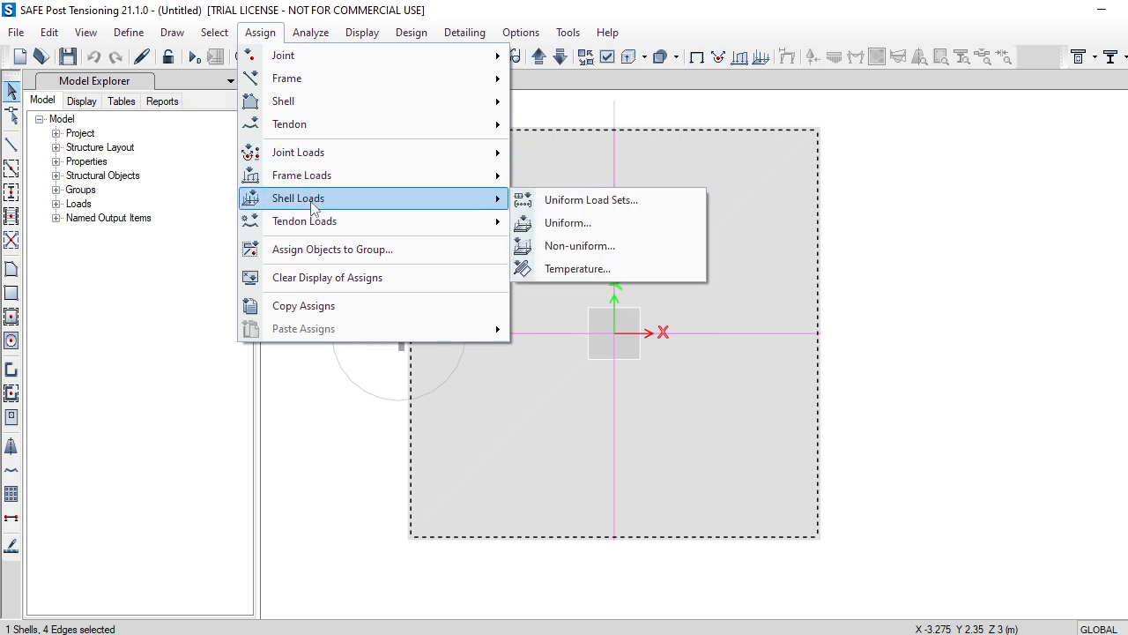
mouse_move(308, 226)
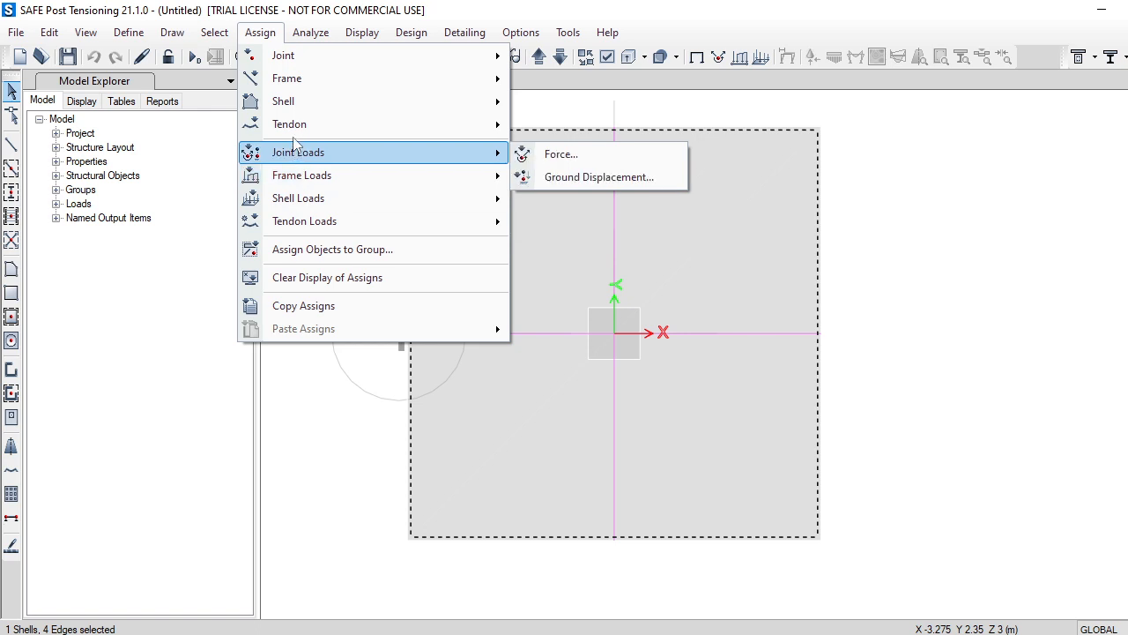
mouse_move(297, 114)
mouse_move(300, 88)
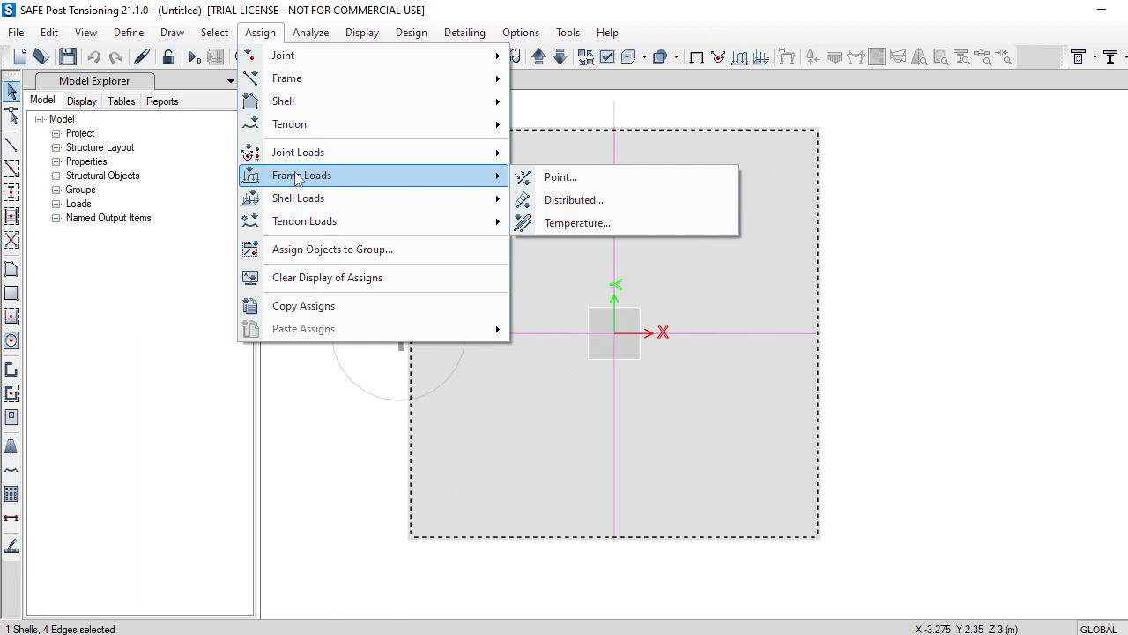
left_click(662, 175)
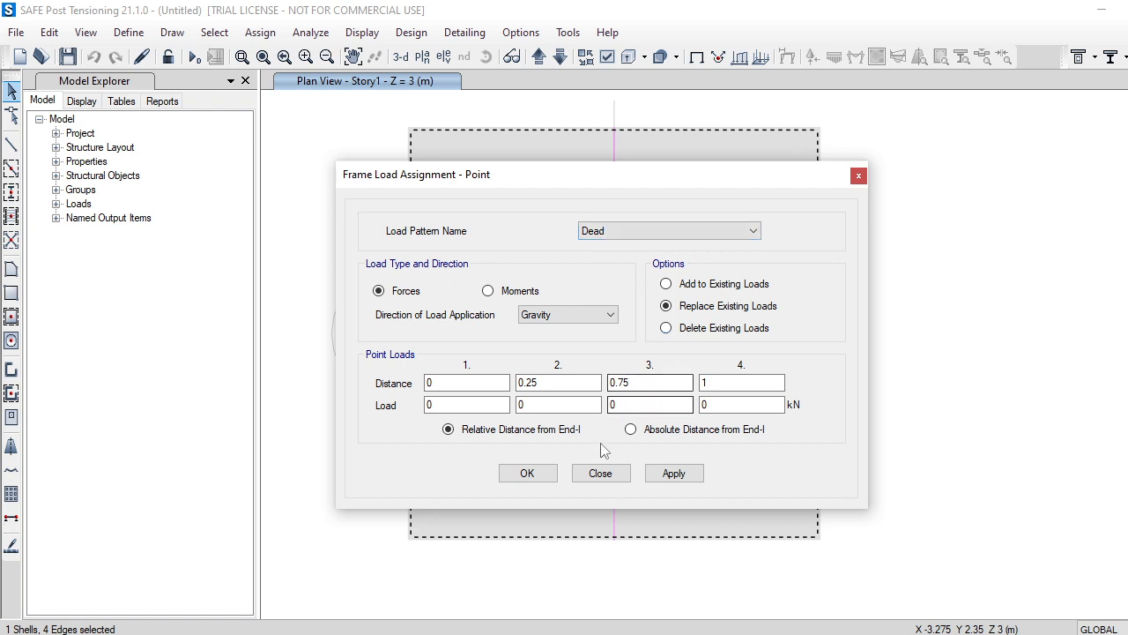
left_click(687, 236)
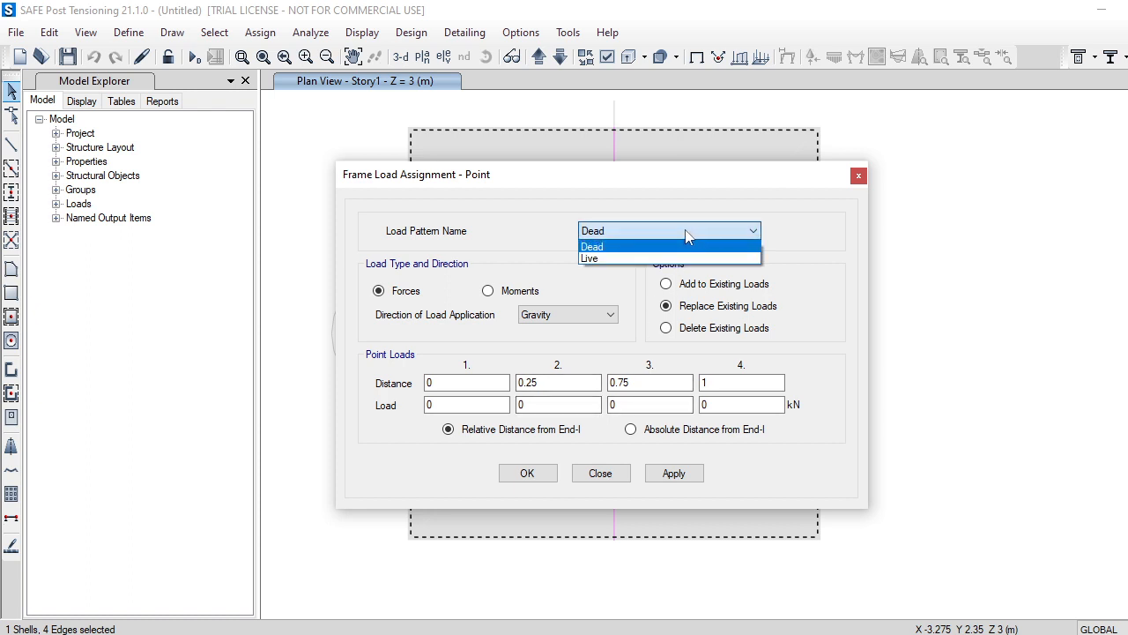
left_click(687, 232)
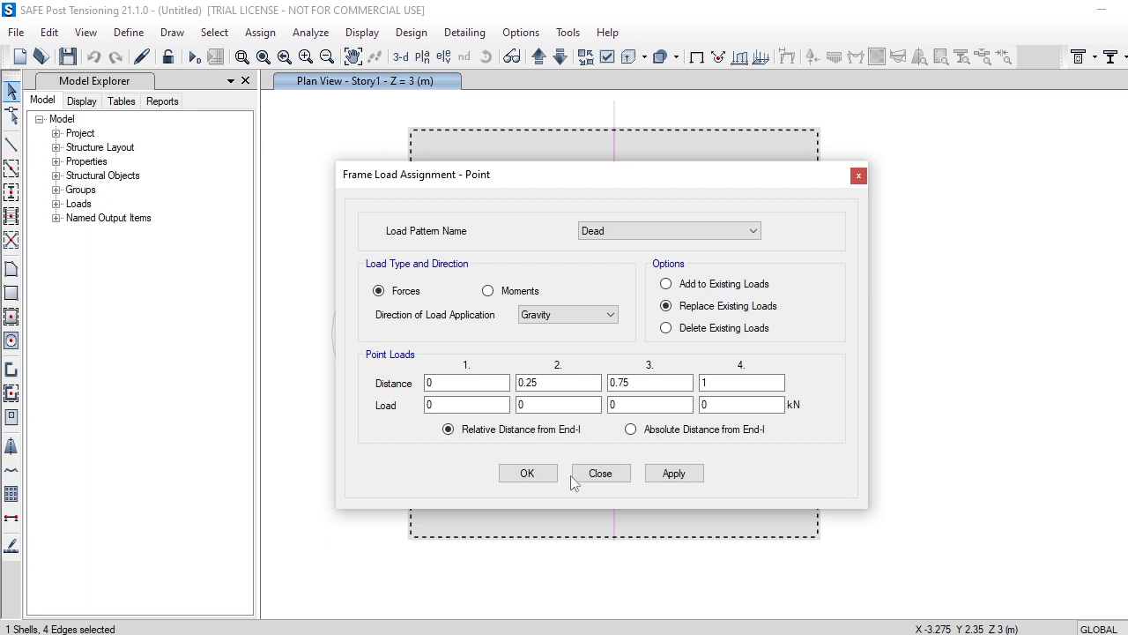
left_click(663, 476)
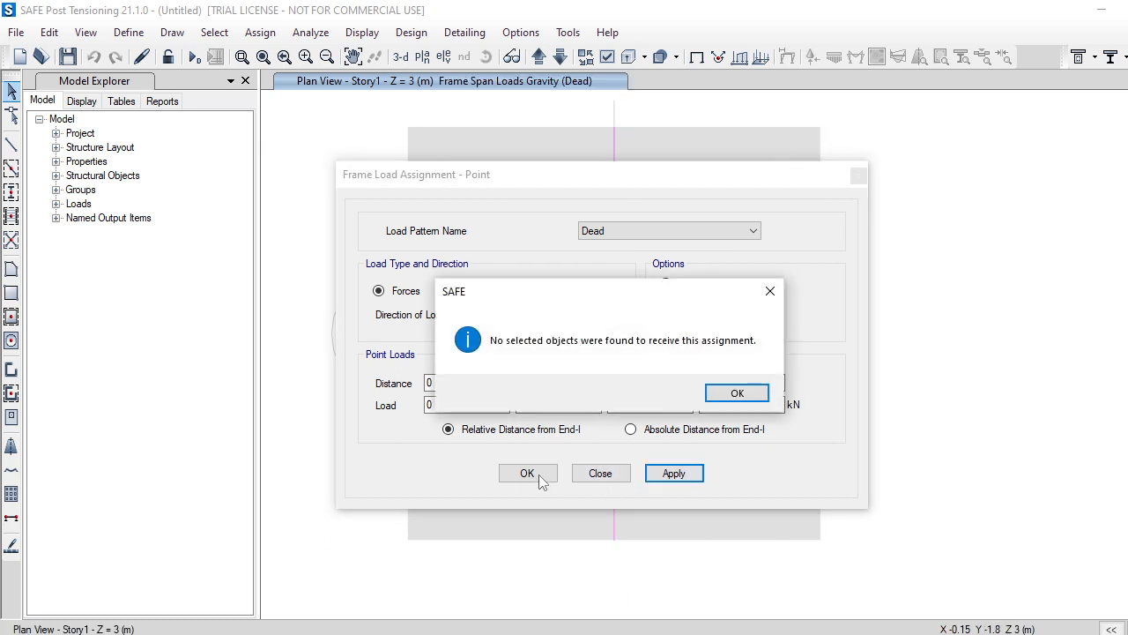
left_click(737, 394)
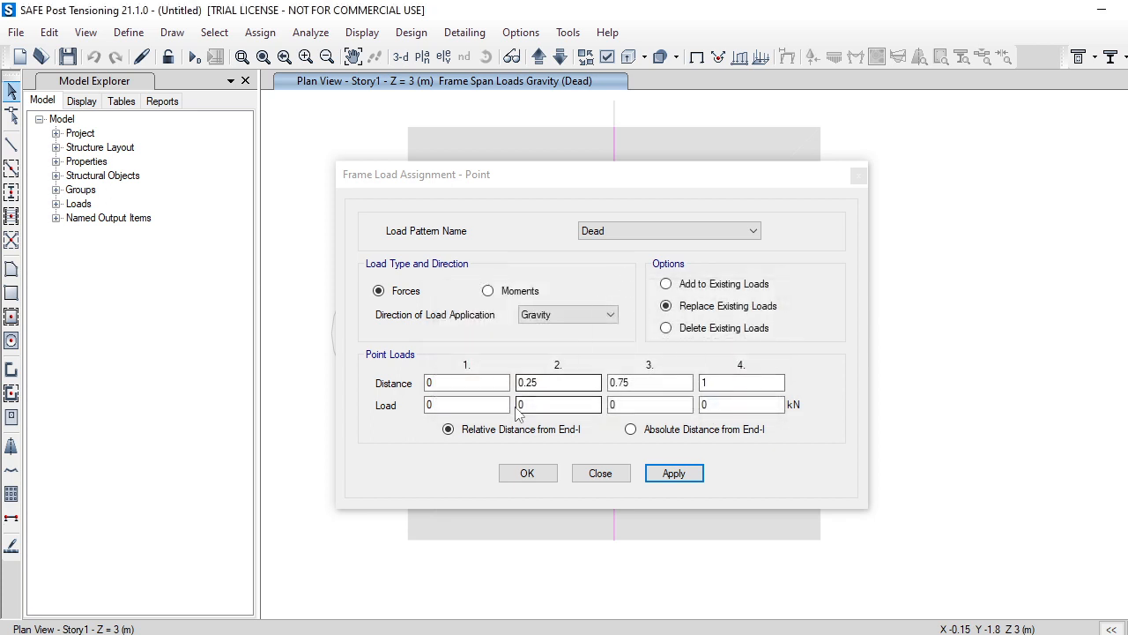
left_click(529, 474)
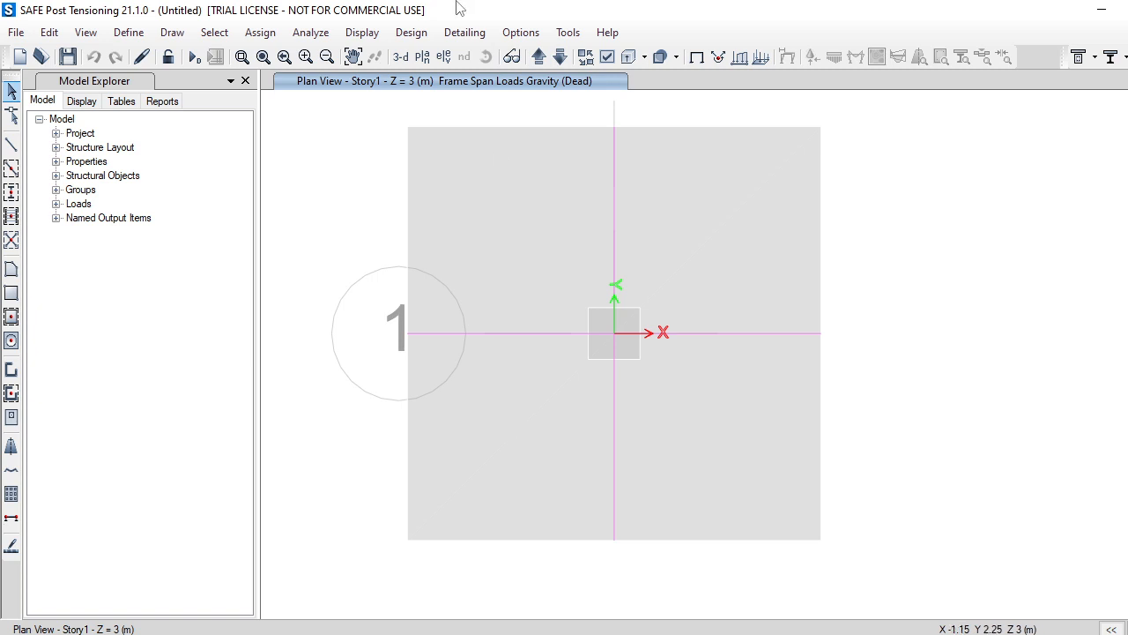
Step: Save the model file as desgin assgin, return to SAFE from the Windows settings and run the analysis
left_click(312, 36)
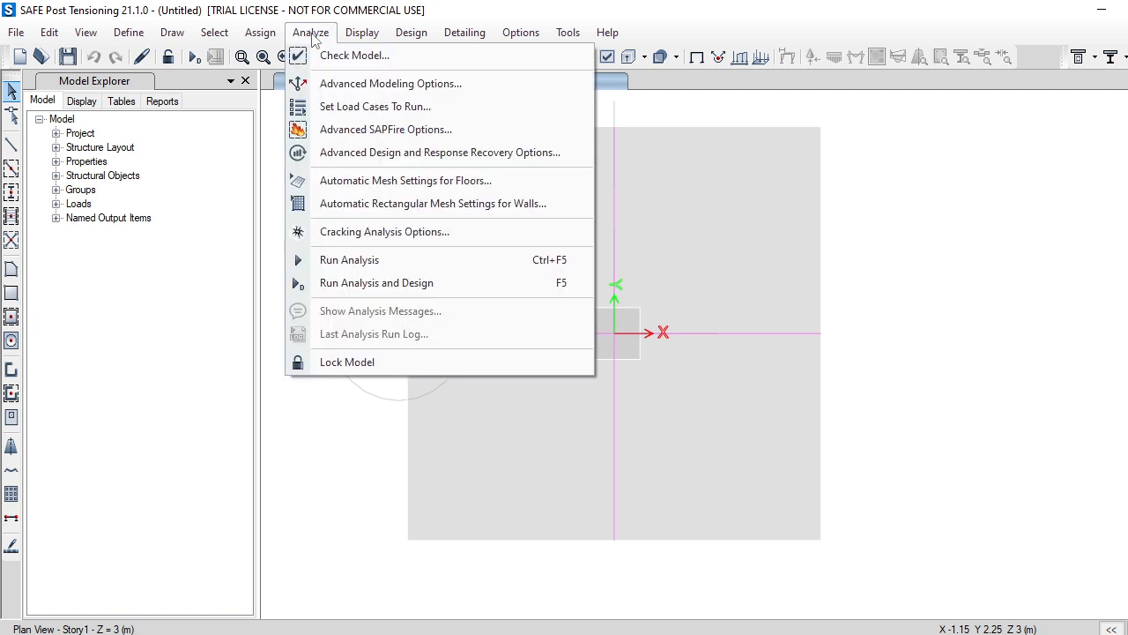
left_click(349, 261)
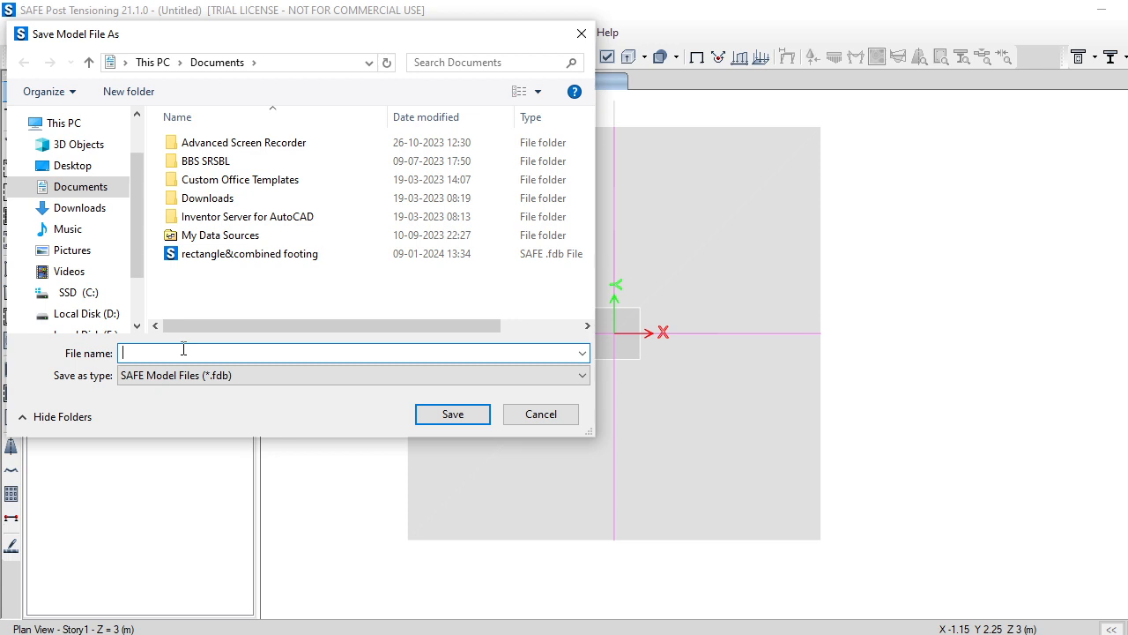
type("desgin ass")
type("gin")
left_click(454, 415)
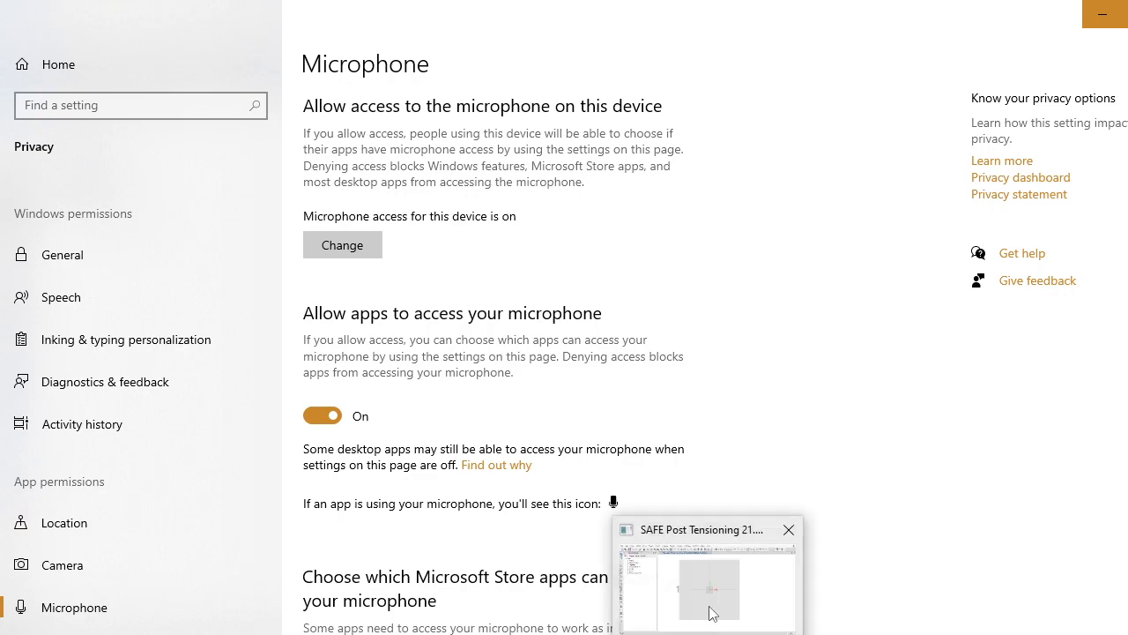
left_click(711, 613)
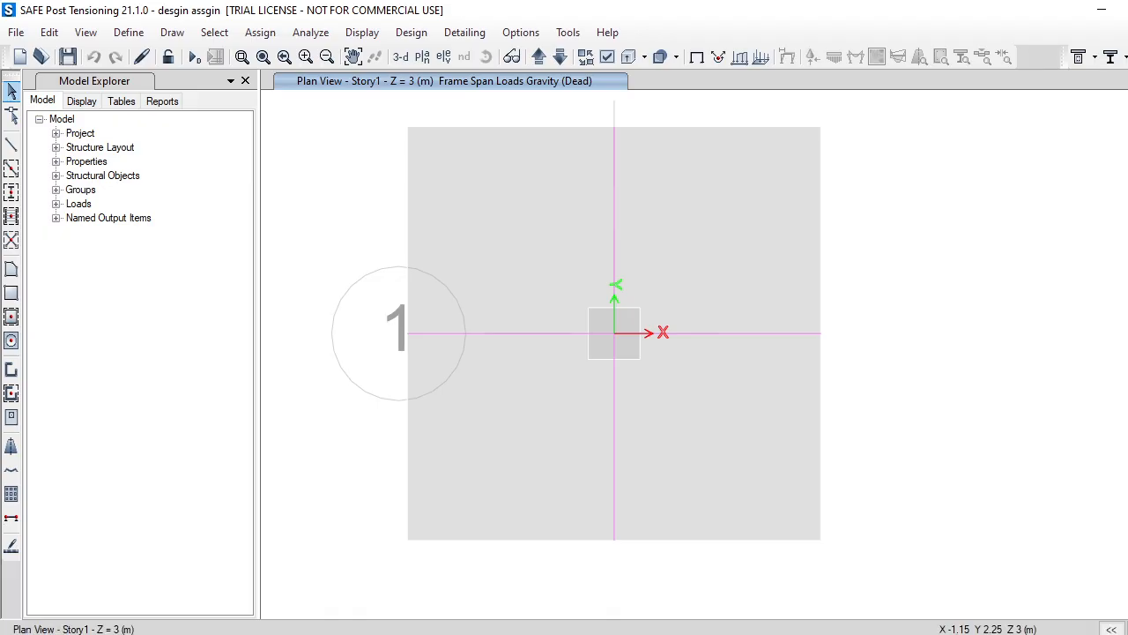
key("F5")
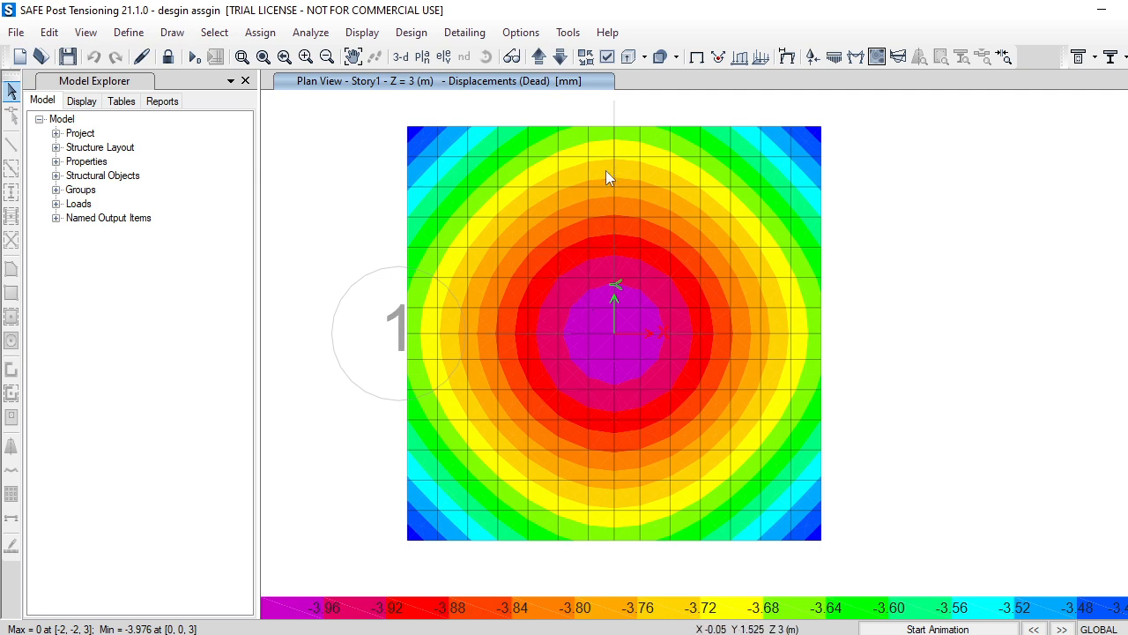
Step: Examine the Dead load displacement contours and the joint displacement values at the footing's centre and near its negative-Y edge
scroll(598, 226, "down", 2)
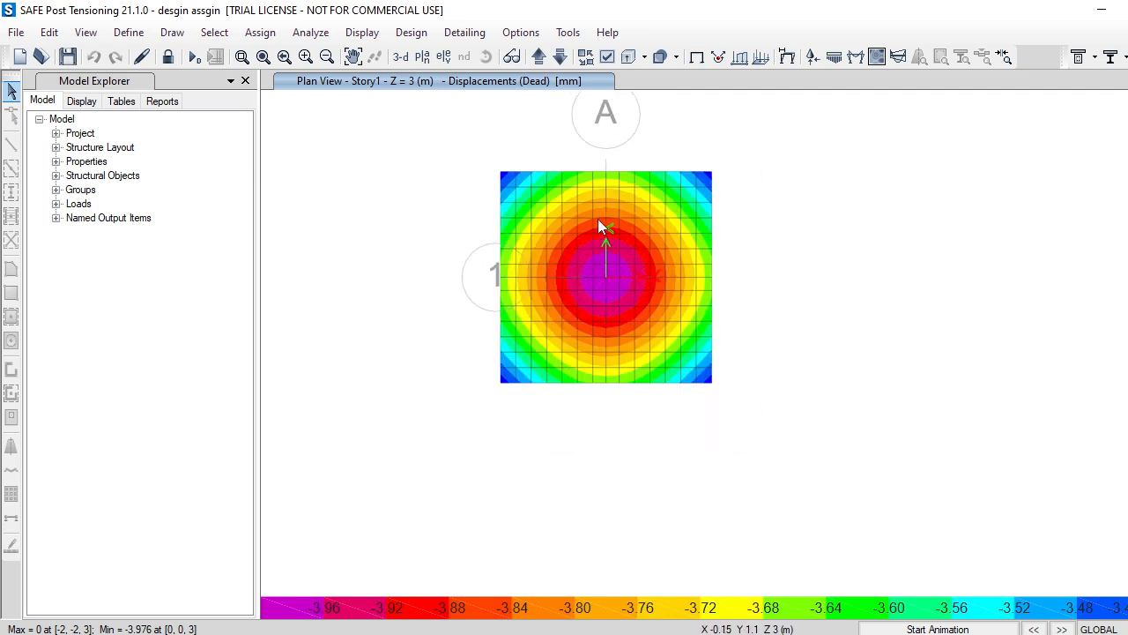
scroll(599, 226, "up", 2)
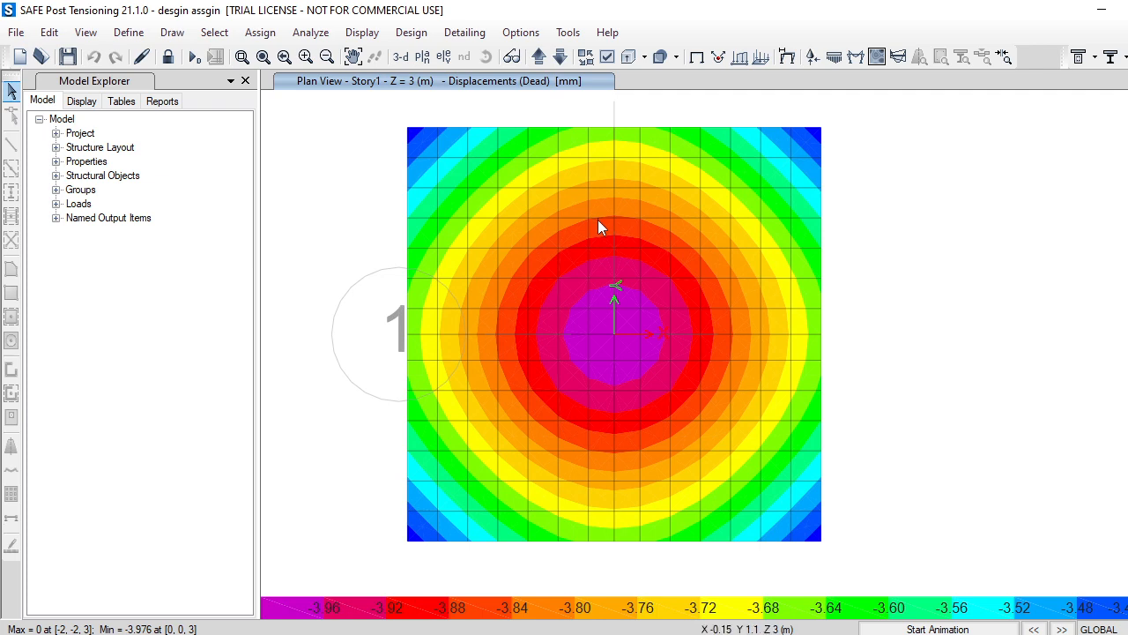
scroll(598, 222, "down", 2)
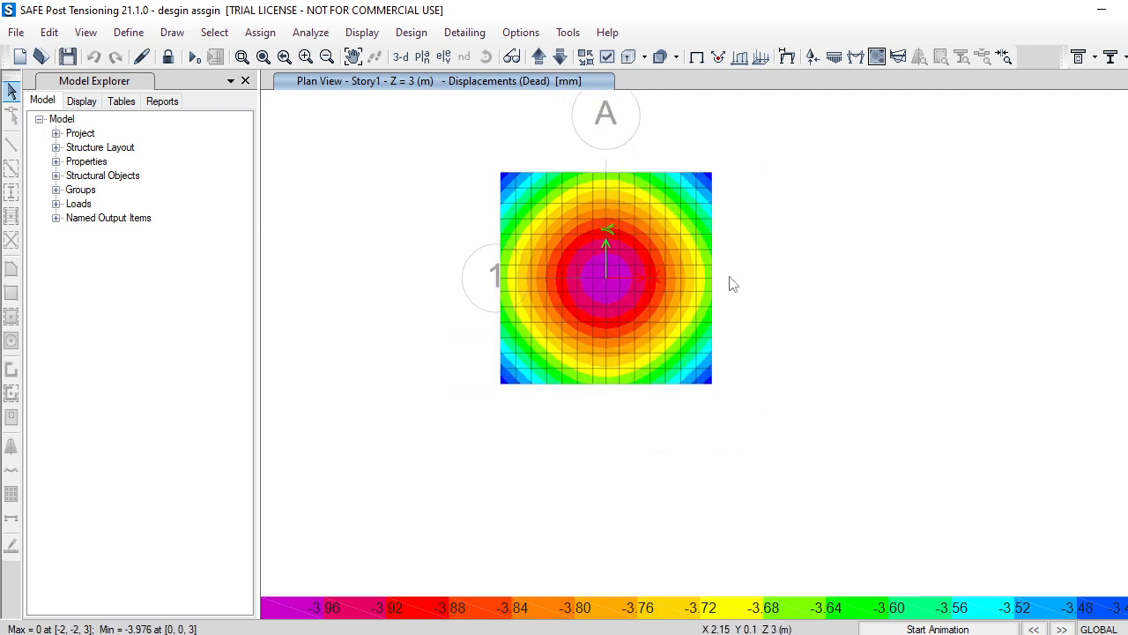
right_click(620, 267)
scroll(619, 266, "up", 2)
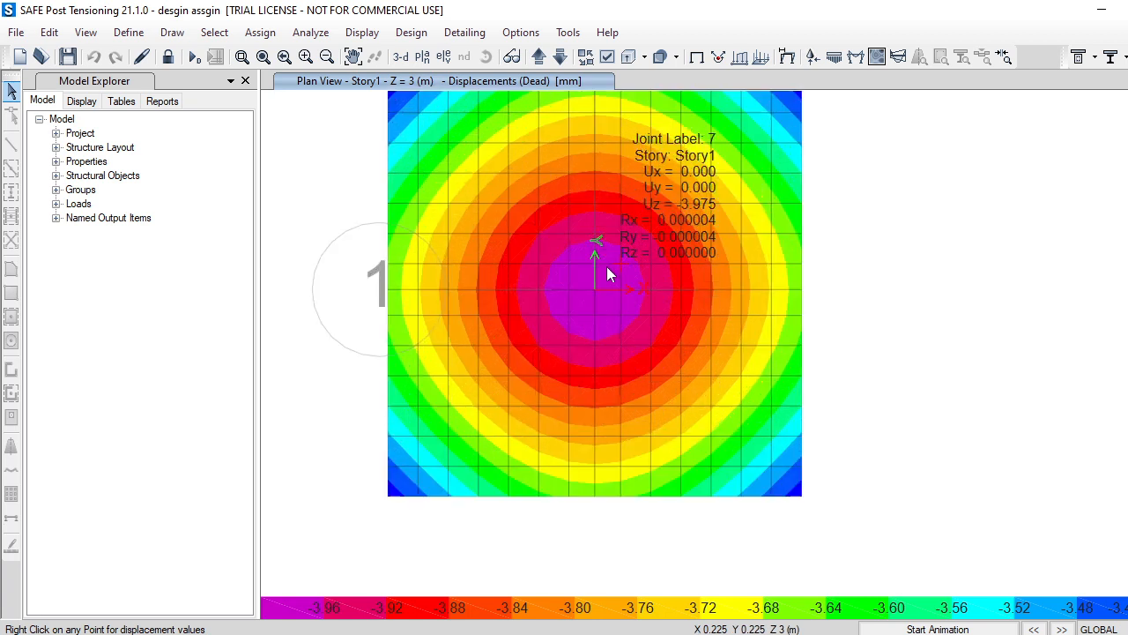
right_click(588, 277)
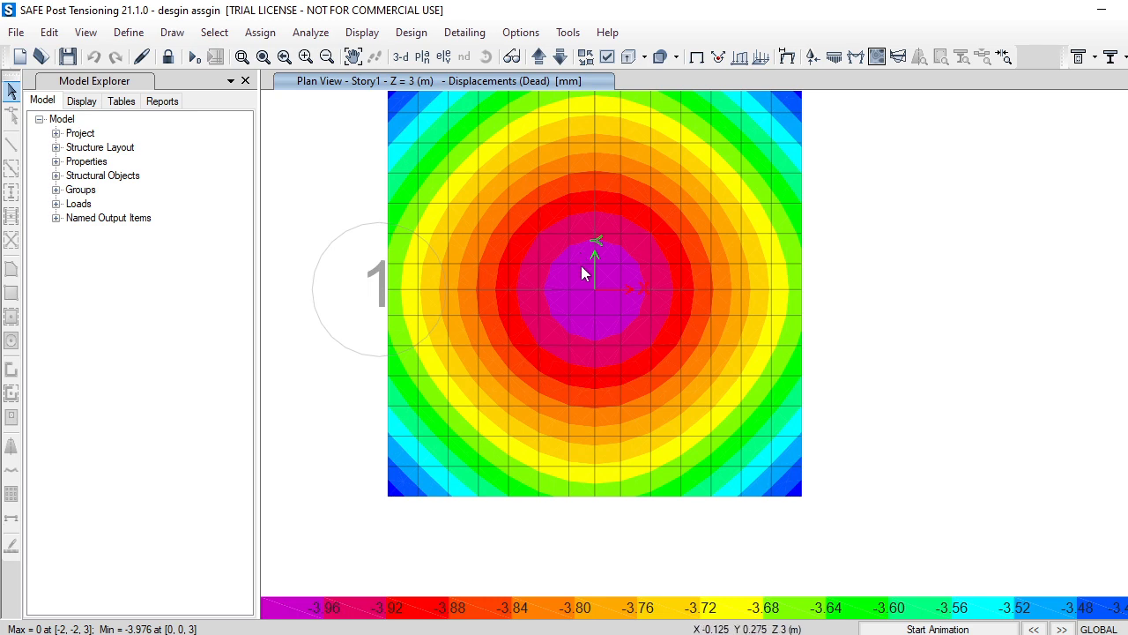
right_click(597, 292)
right_click(667, 468)
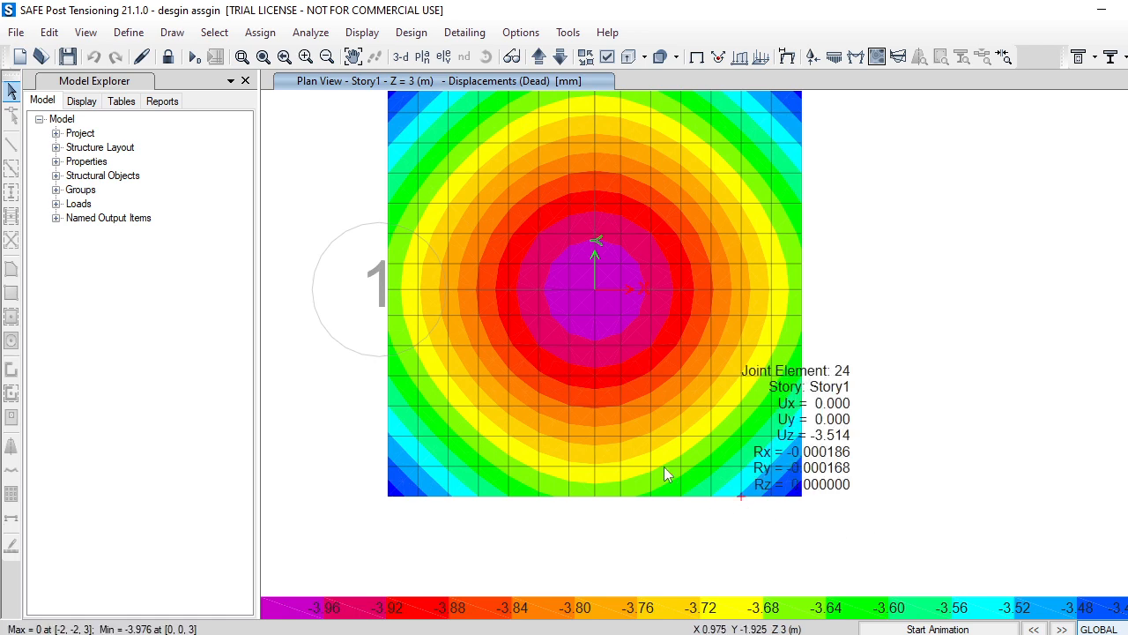
right_click(680, 383)
scroll(681, 385, "down", 3)
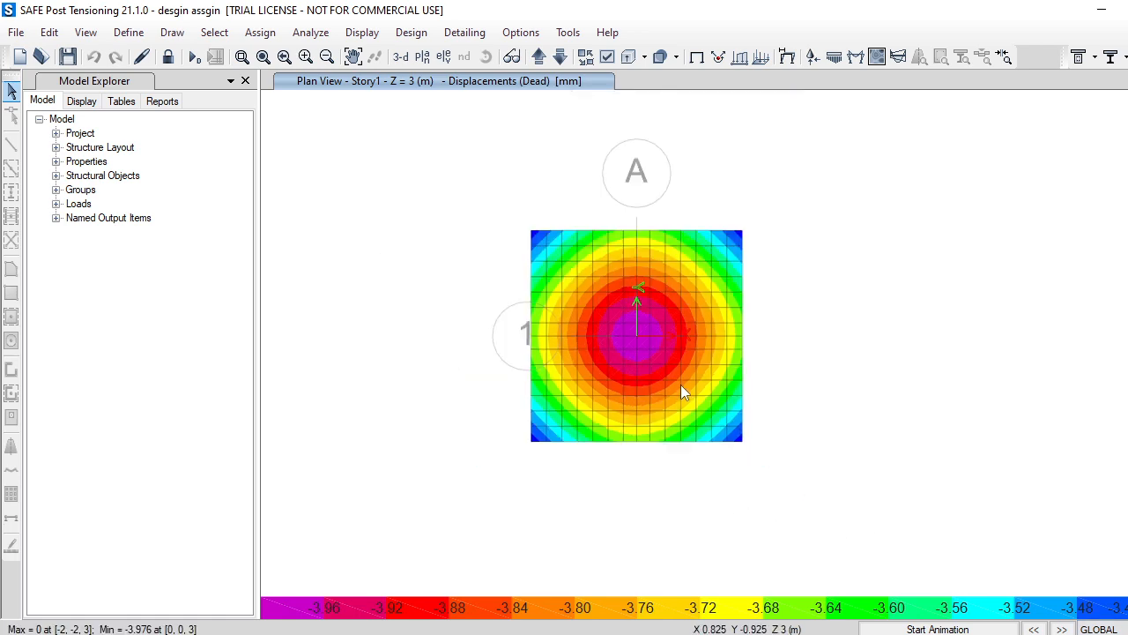
right_click(668, 365)
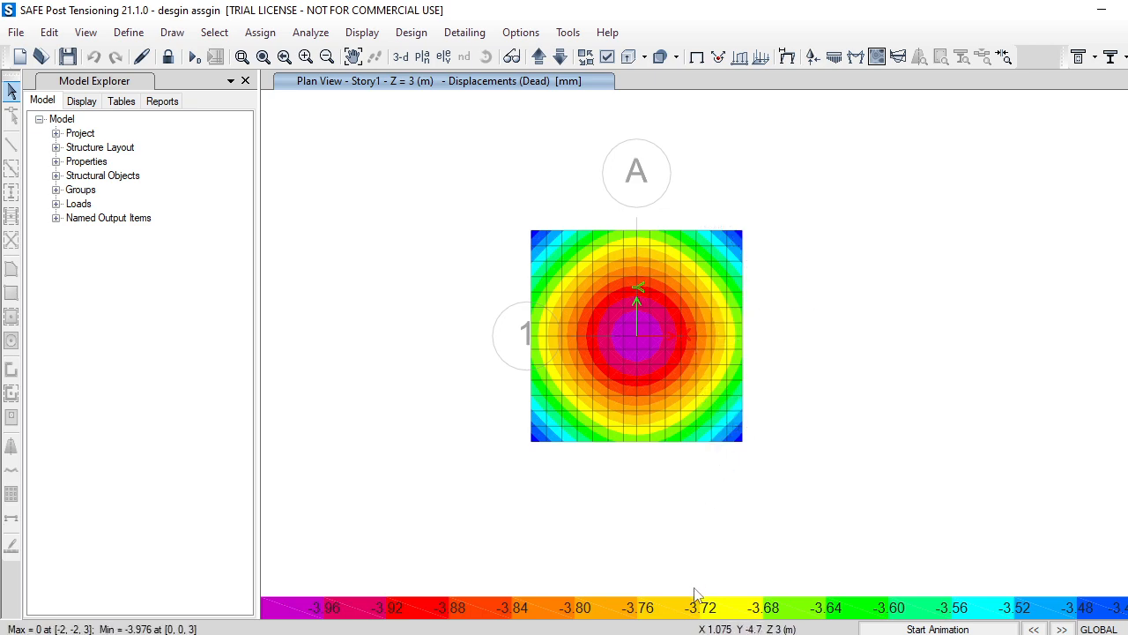
mouse_move(669, 570)
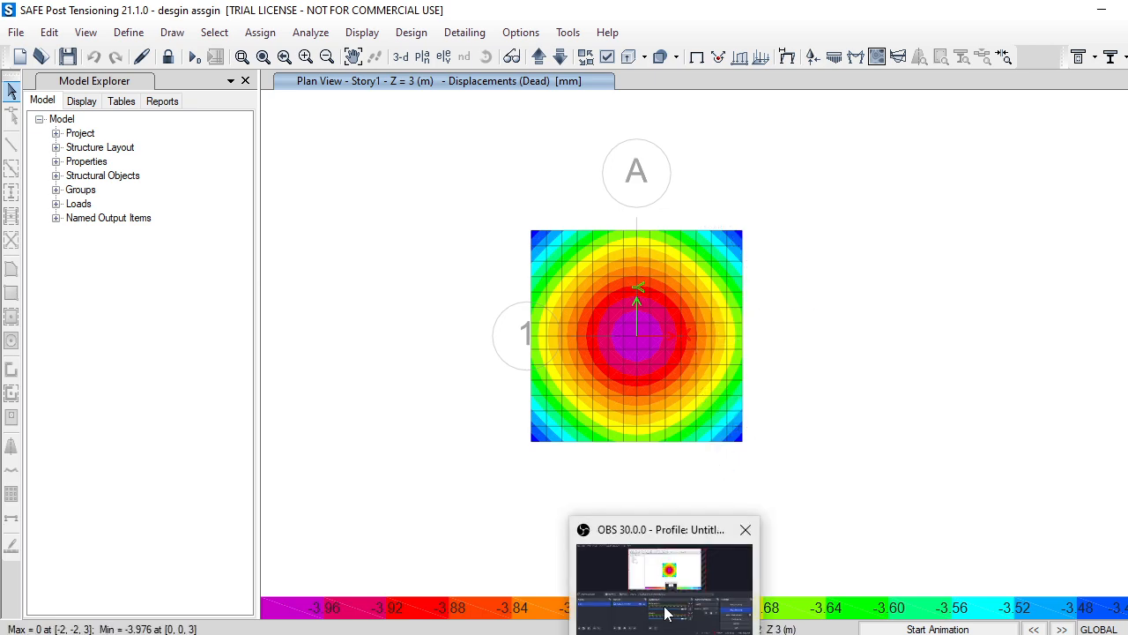